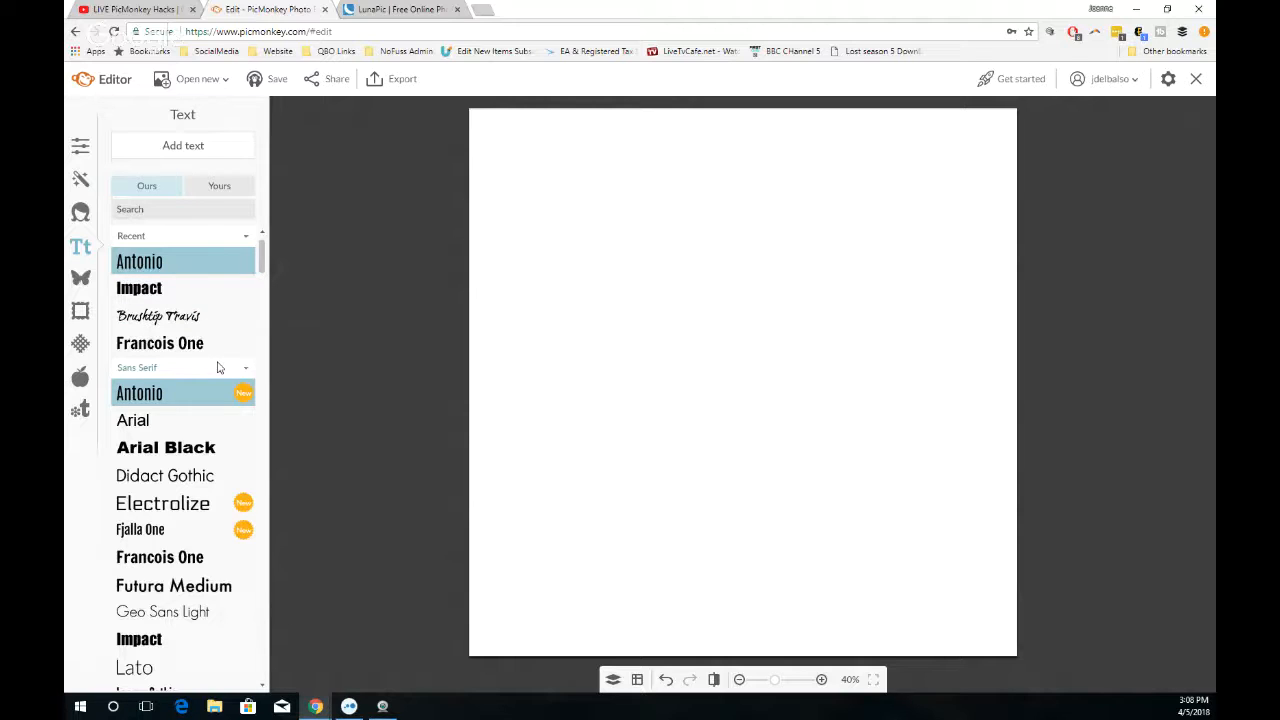
Browse the built-in fonts and the list of fonts installed on the computer
scroll(218, 367, "down", 5)
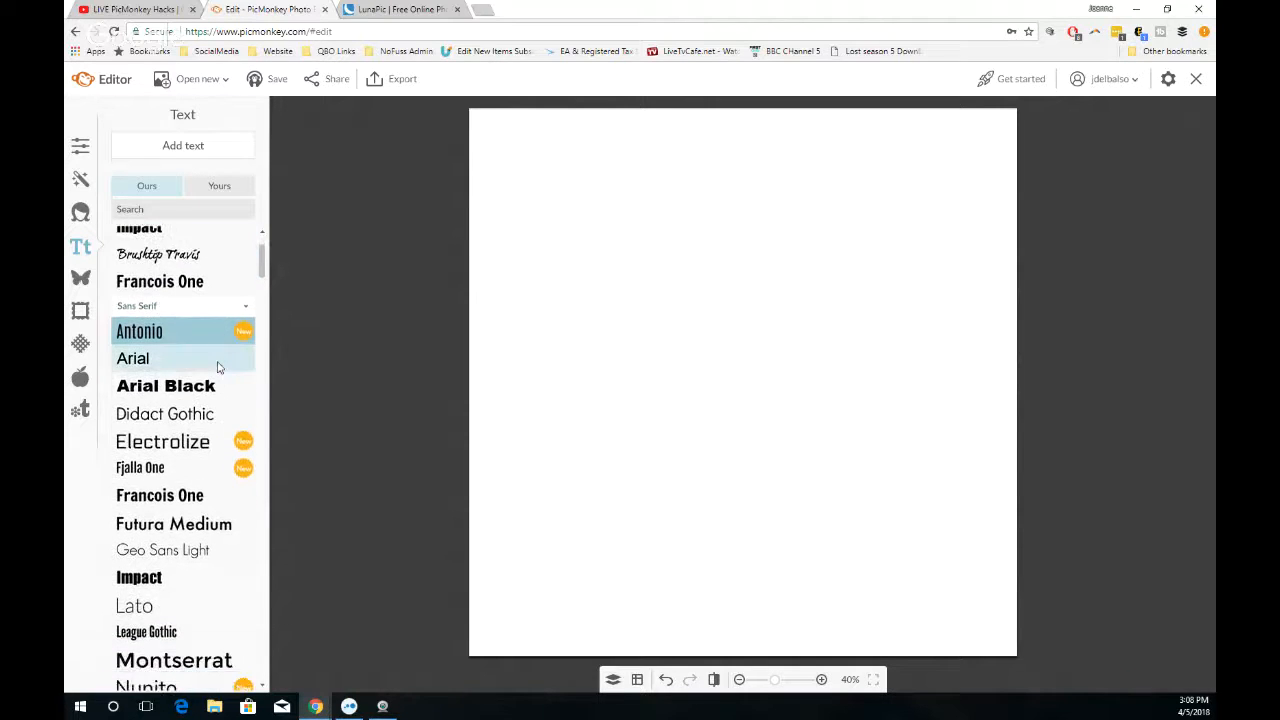
scroll(218, 367, "down", 3)
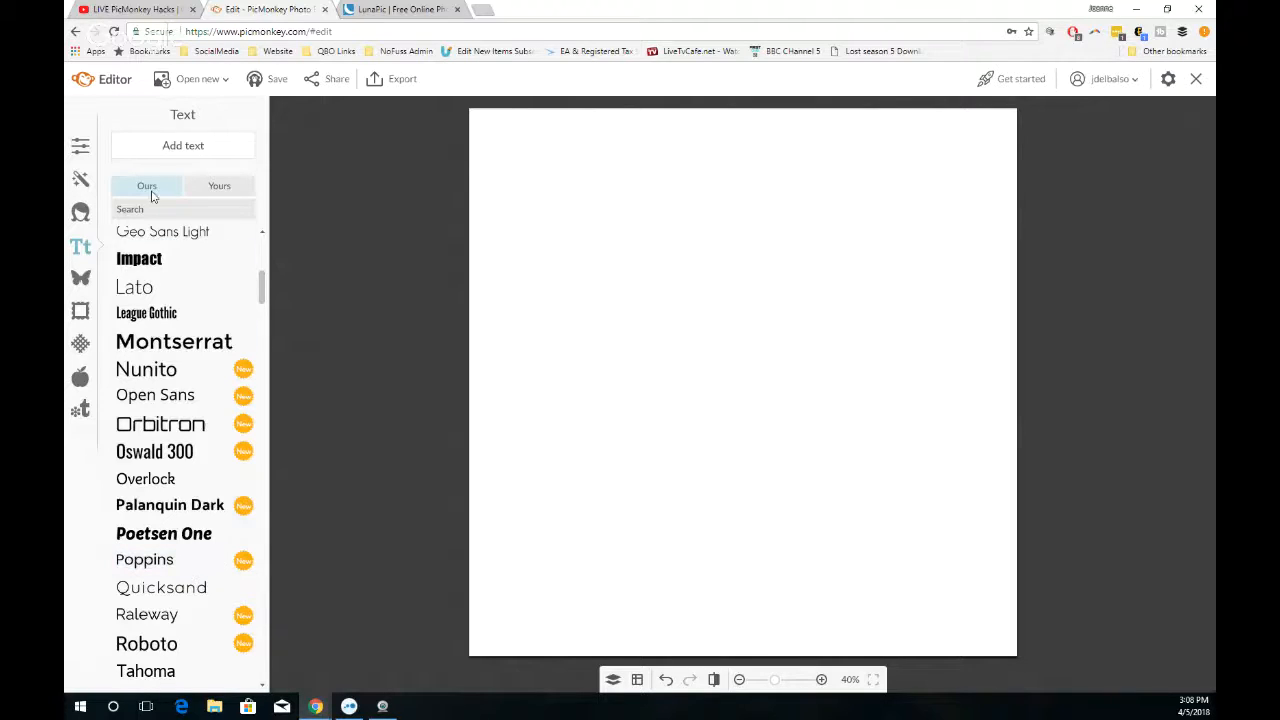
left_click(220, 187)
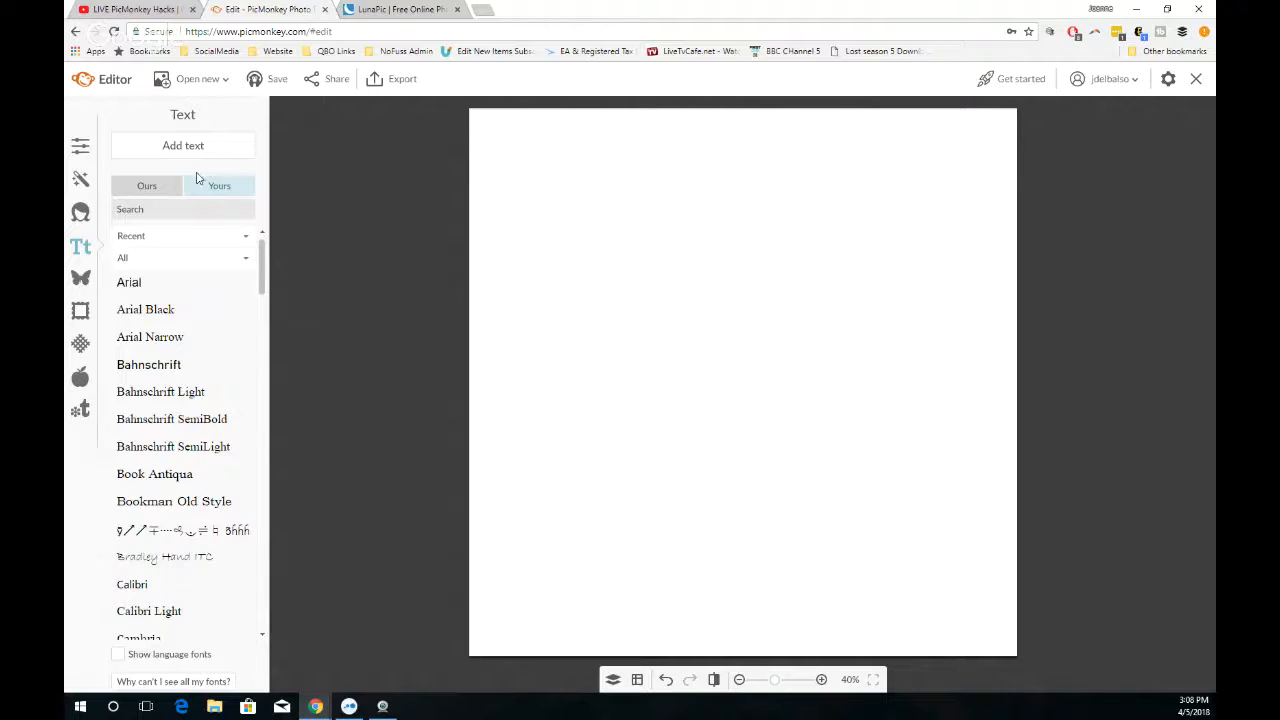
left_click(137, 192)
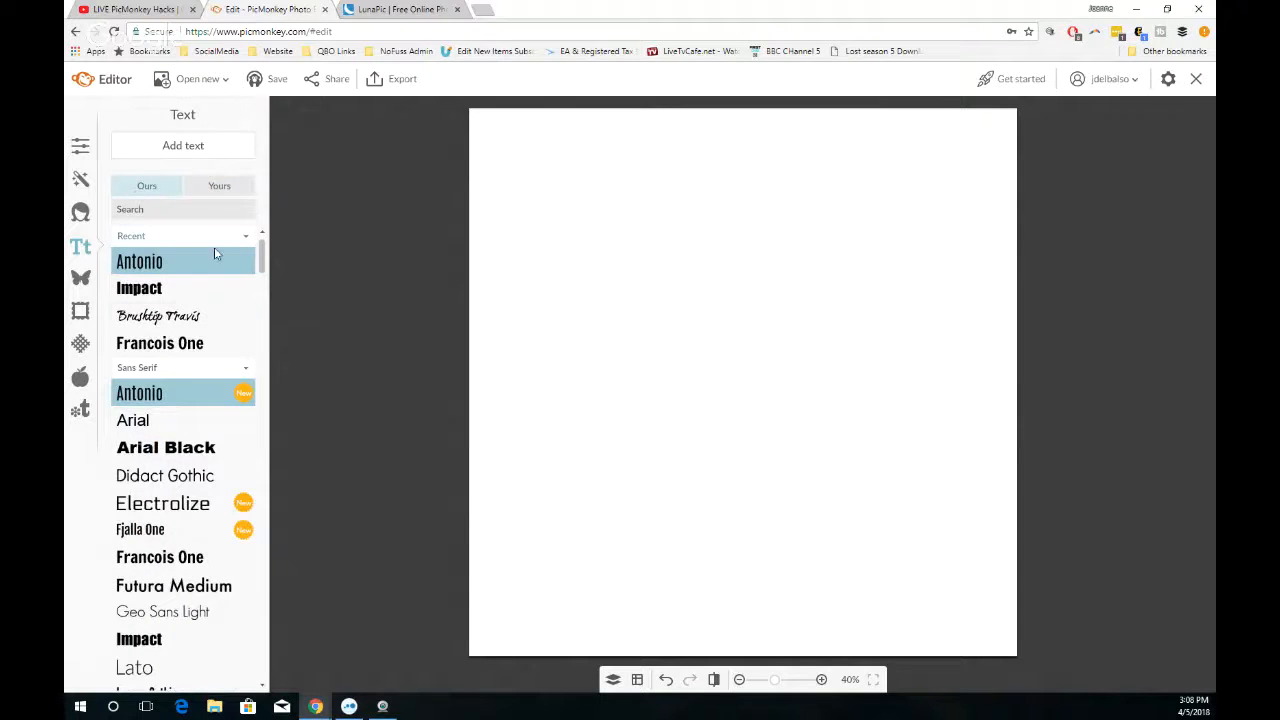
Add a text box in the Impact font reading "TITLE TEXT" to the blank canvas
left_click(142, 288)
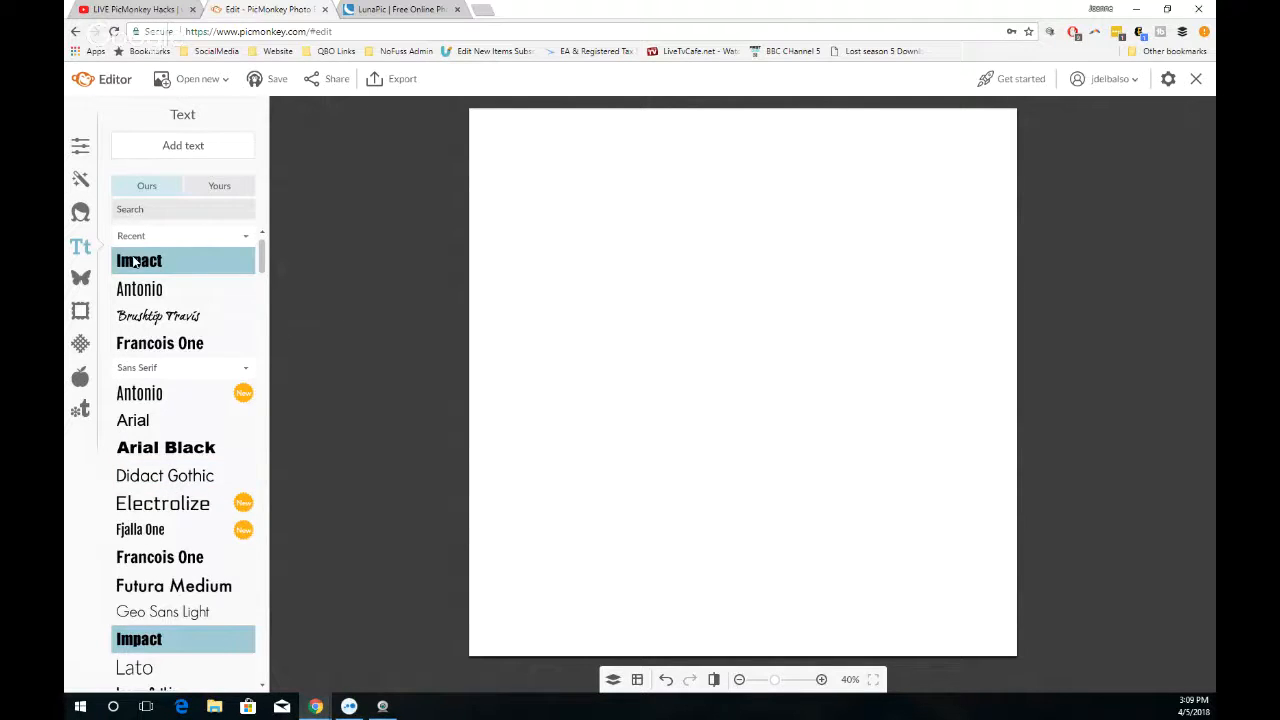
left_click(198, 147)
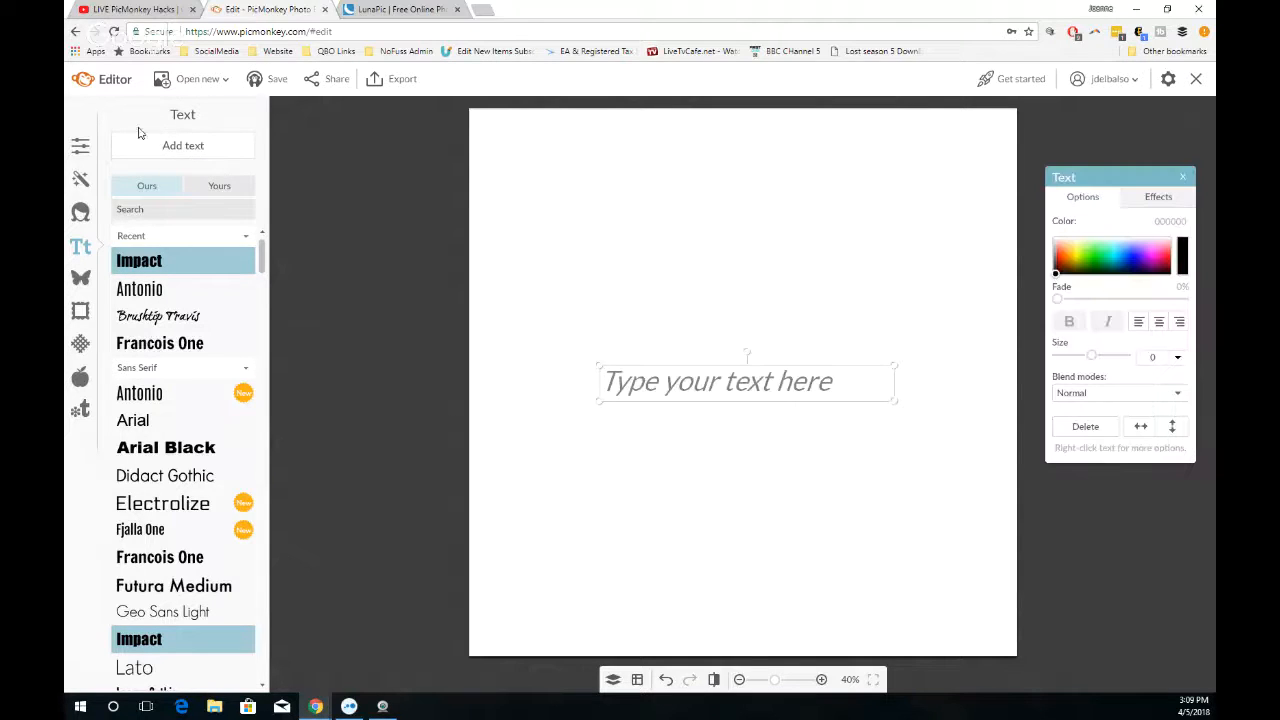
left_click(721, 381)
type("T")
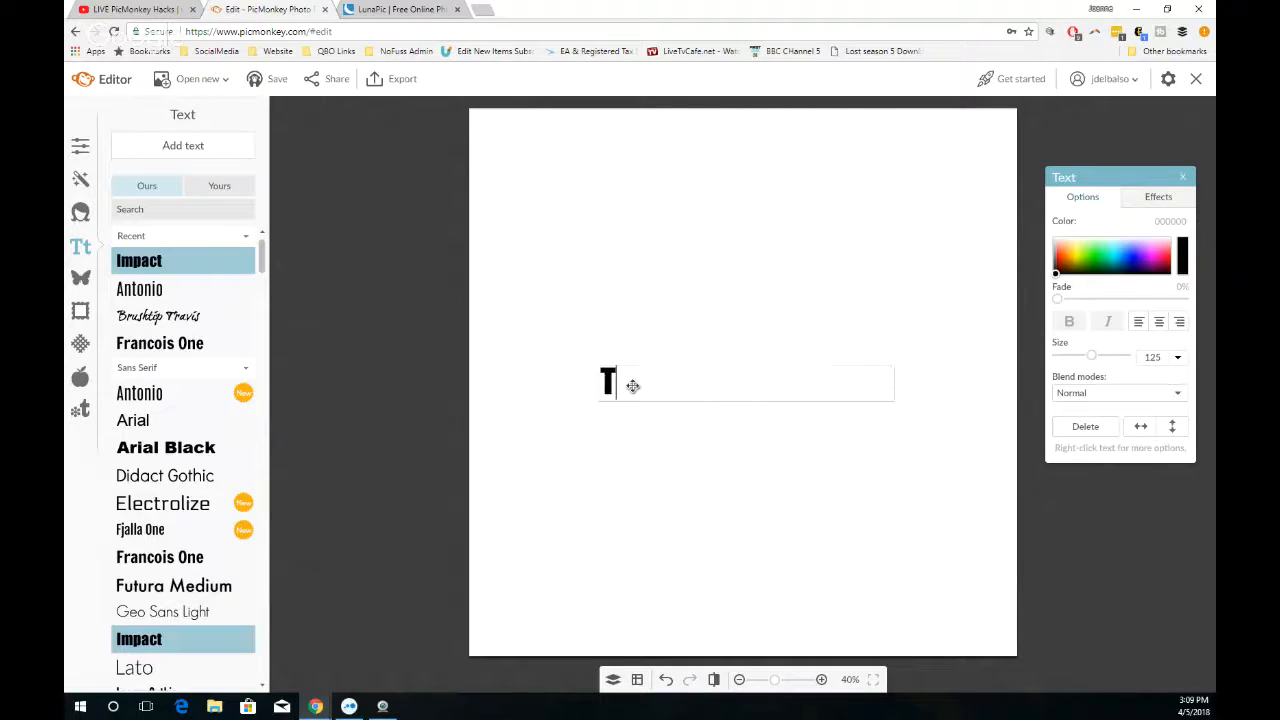
type("ITLE TEXT")
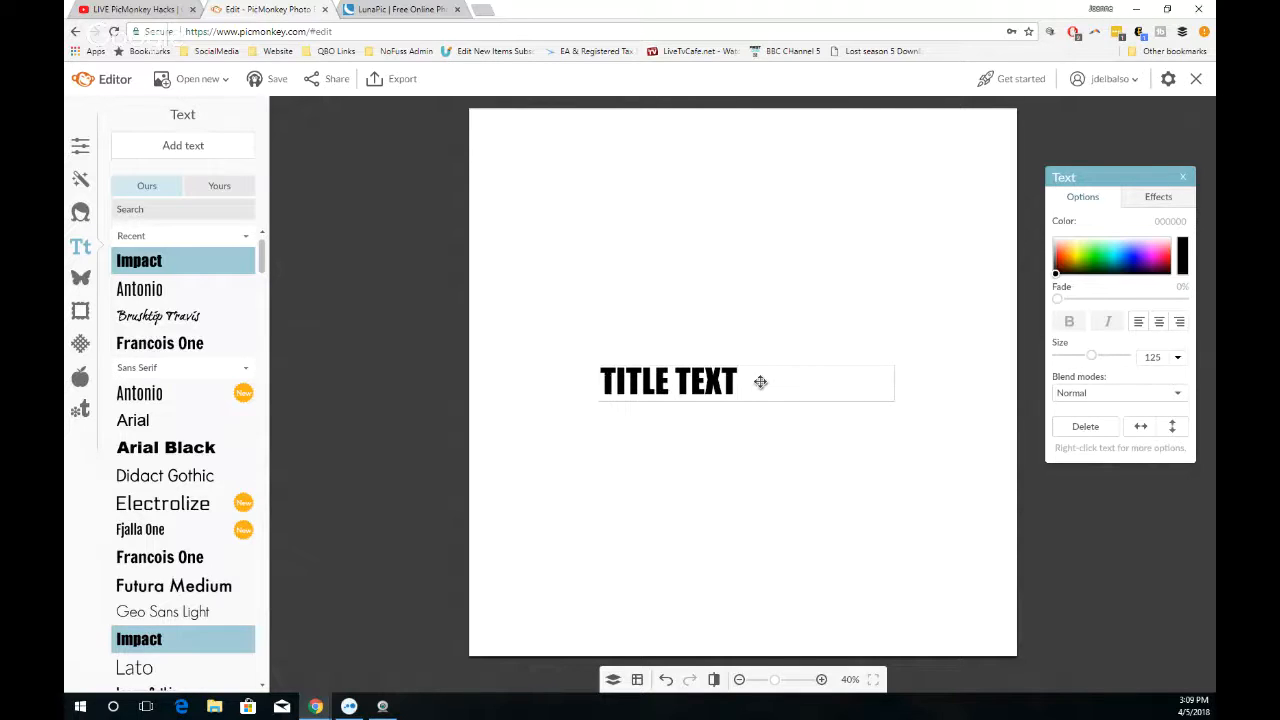
Select the whole title text and enlarge it to size 498
left_click_drag(760, 382, 546, 376)
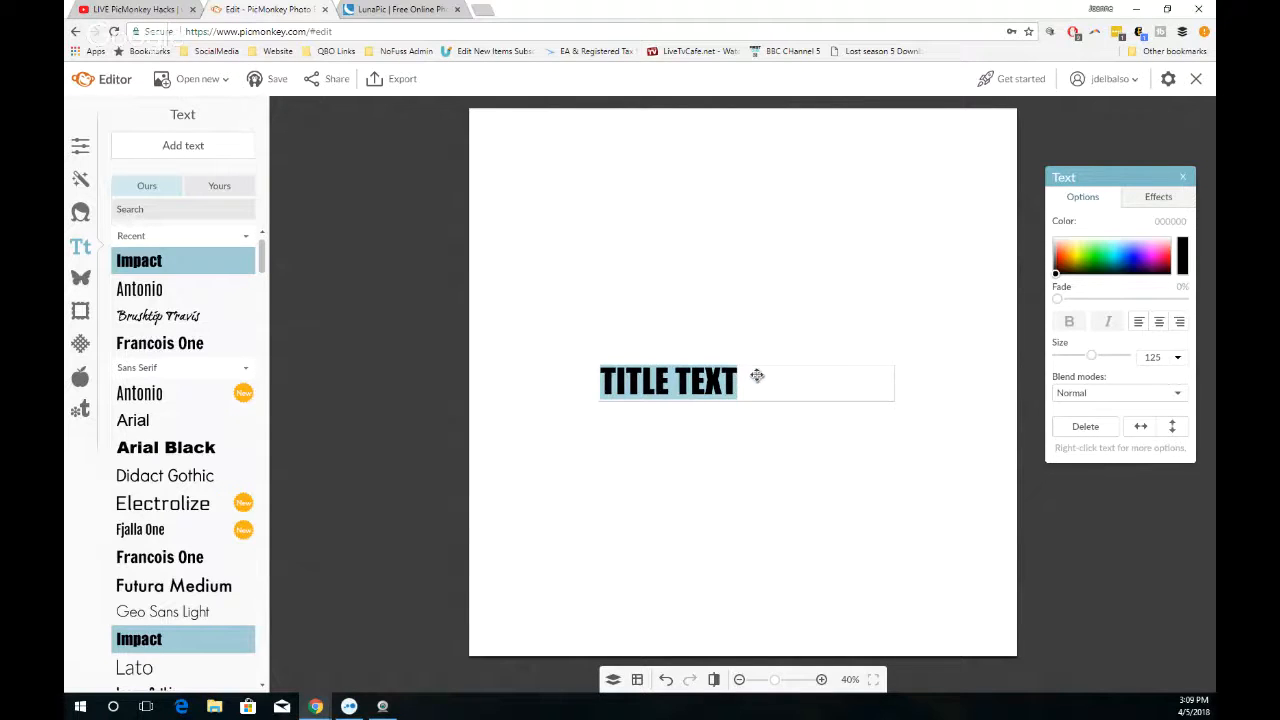
left_click(757, 376)
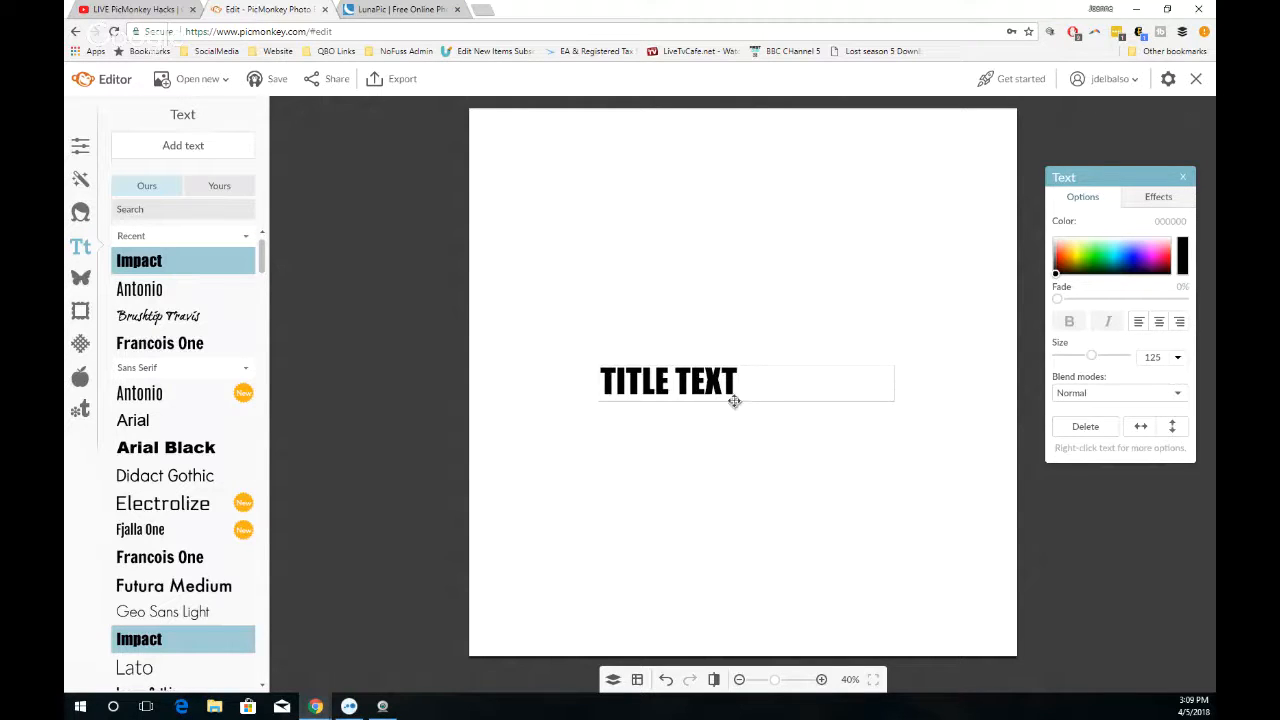
left_click_drag(747, 378, 580, 381)
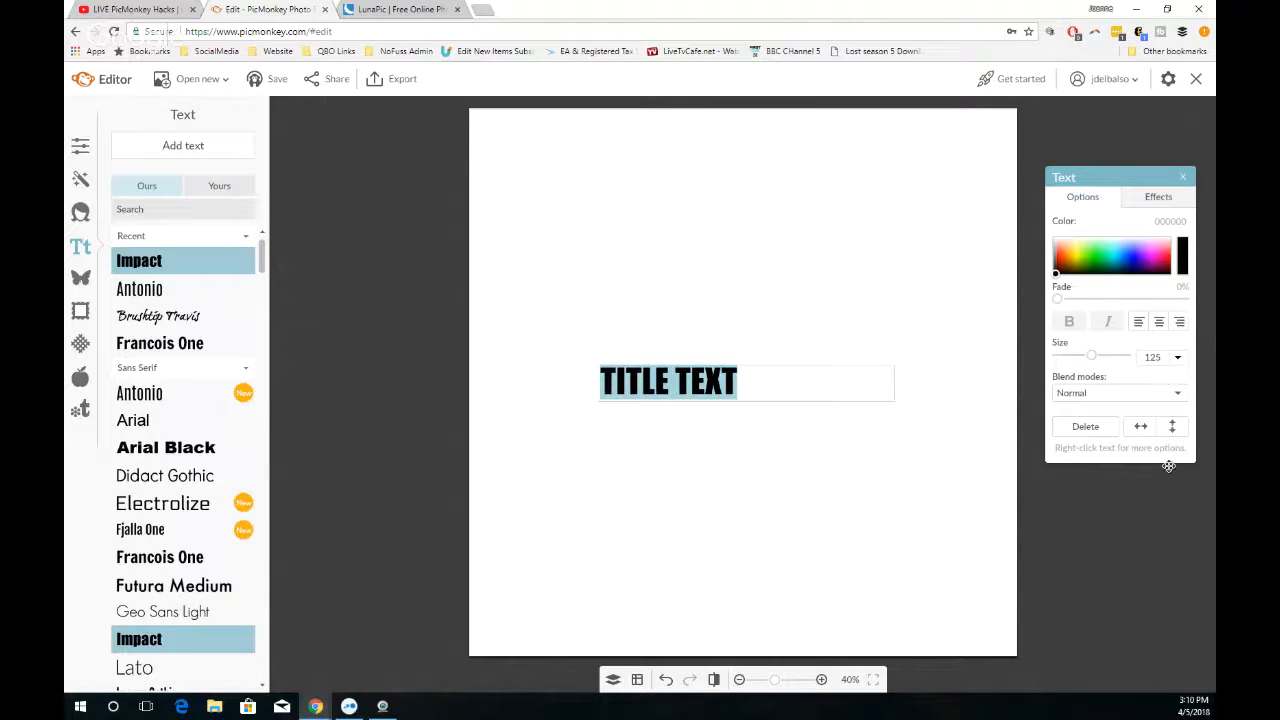
left_click_drag(1158, 178, 1043, 177)
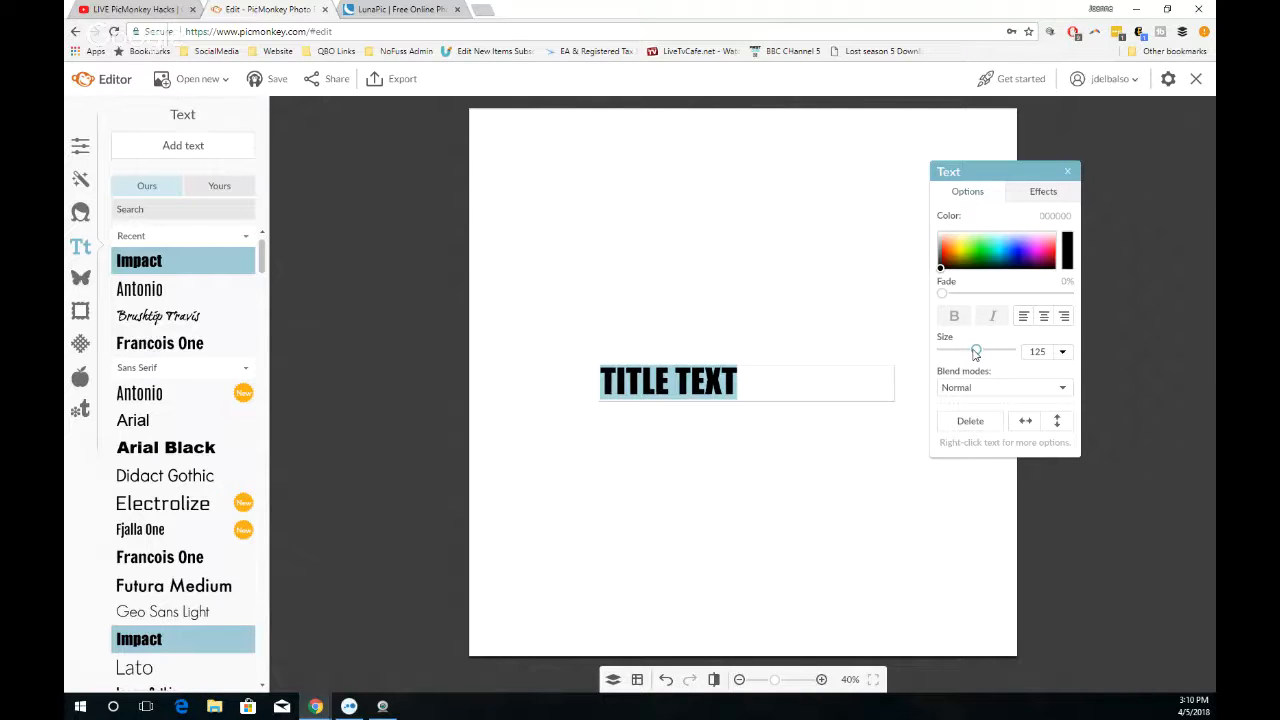
left_click_drag(975, 354, 1010, 354)
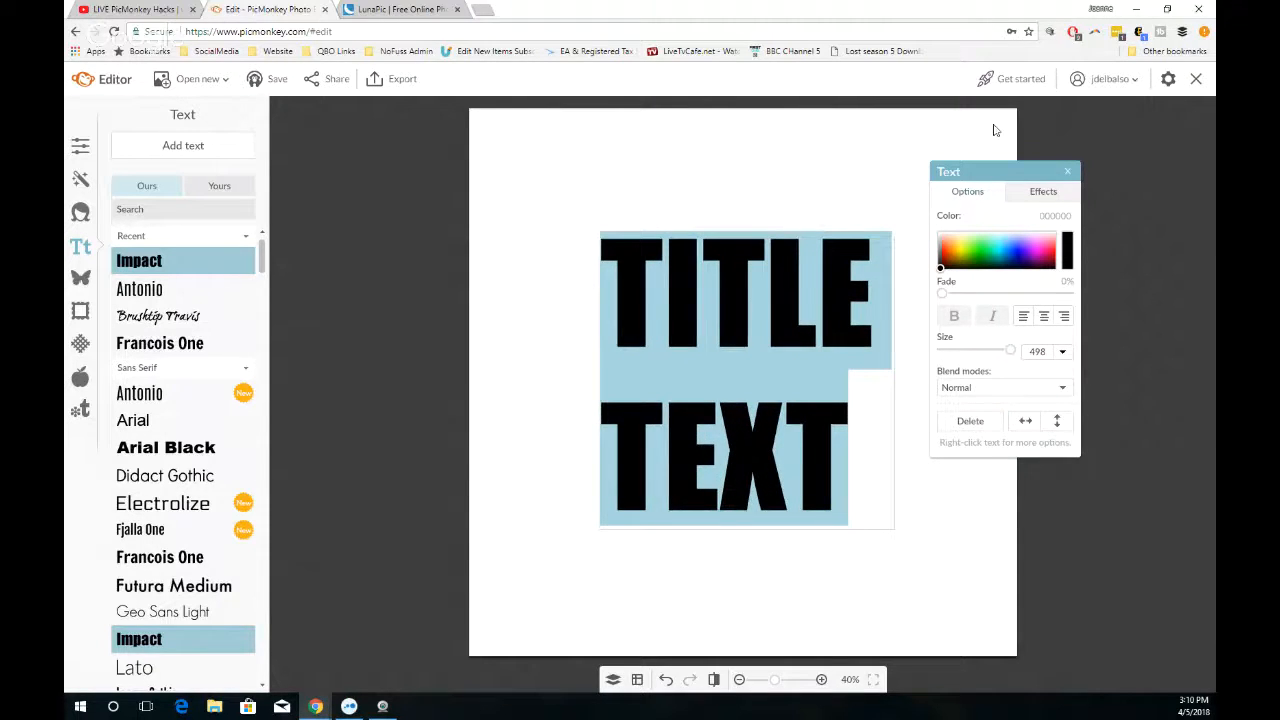
left_click_drag(986, 181, 1079, 140)
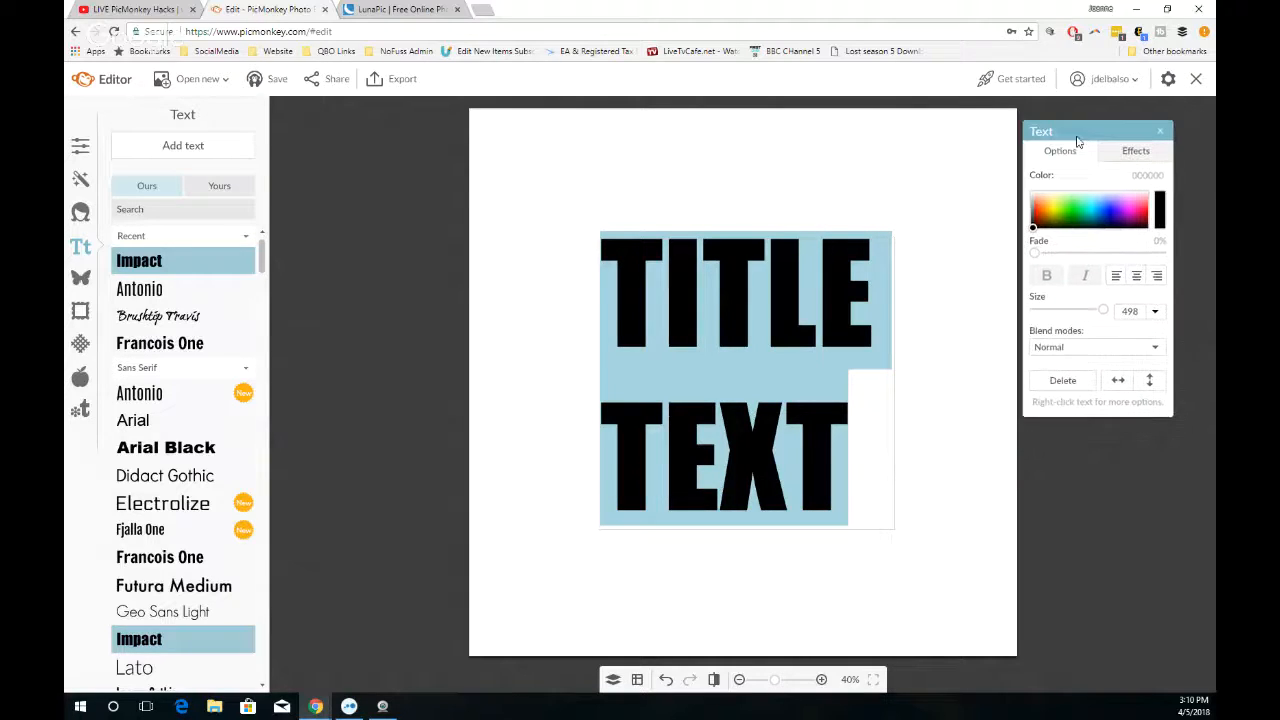
Widen the title's text box on both sides until it spans the full width of the canvas
left_click(475, 370)
double_click(611, 357)
left_click(597, 361)
left_click_drag(599, 365, 480, 380)
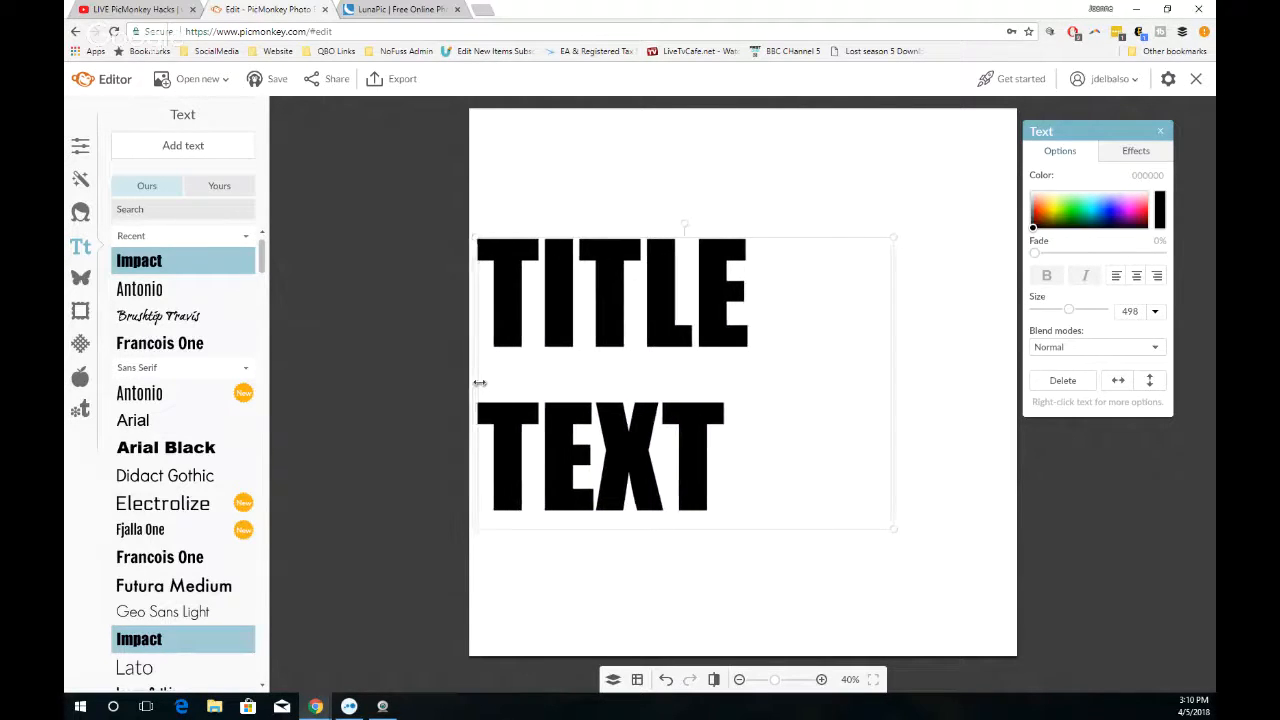
left_click_drag(894, 374, 1020, 368)
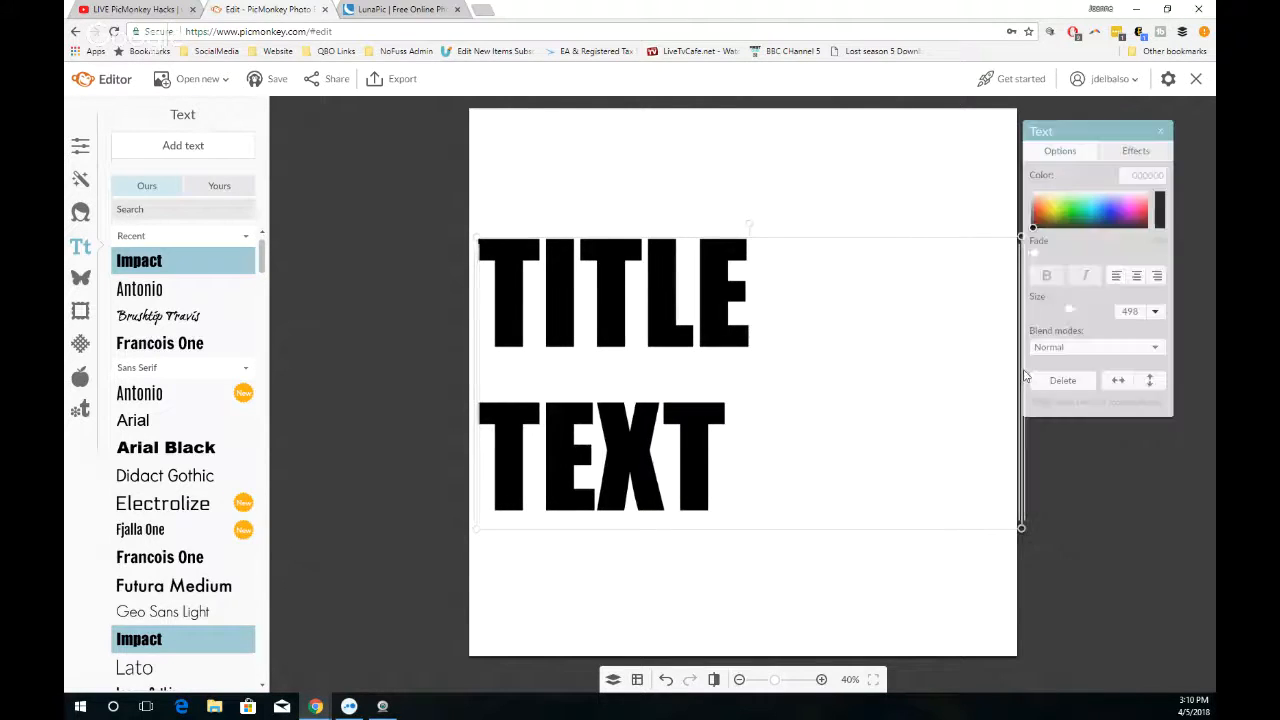
Reduce the title text size to 444 to fit one line and position it across the middle of the canvas
left_click(911, 316)
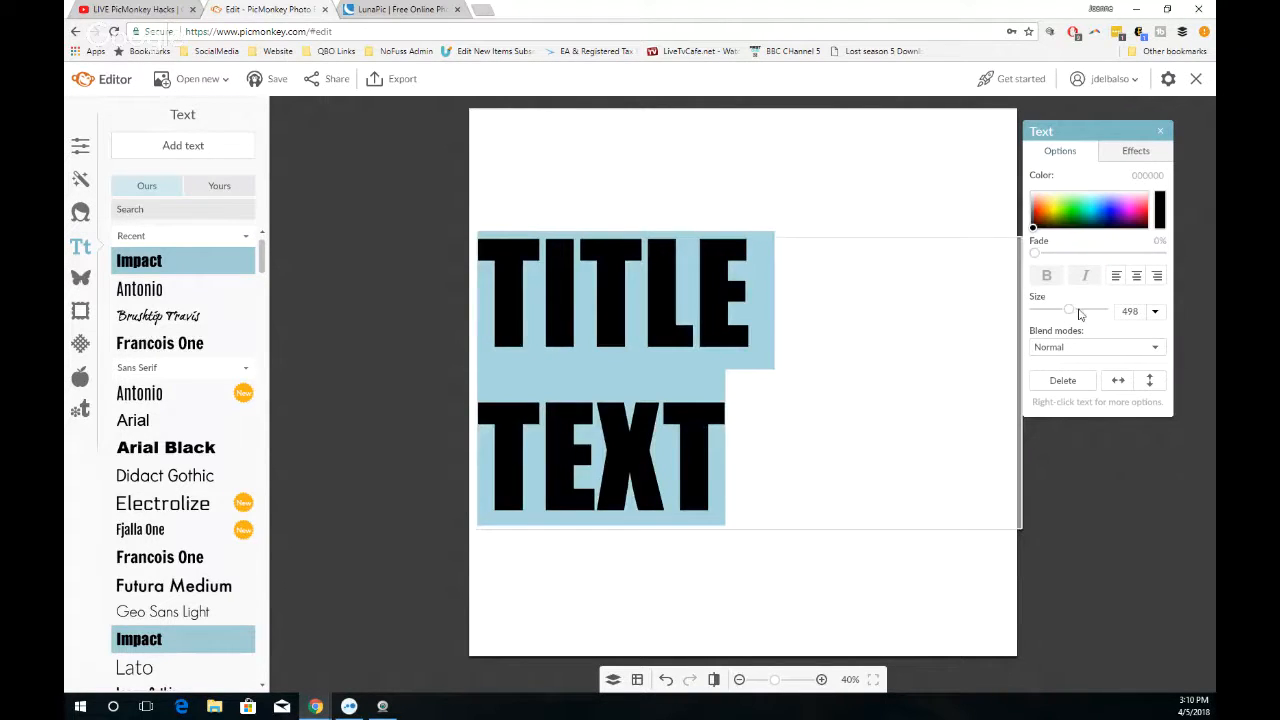
left_click_drag(1069, 311, 1067, 310)
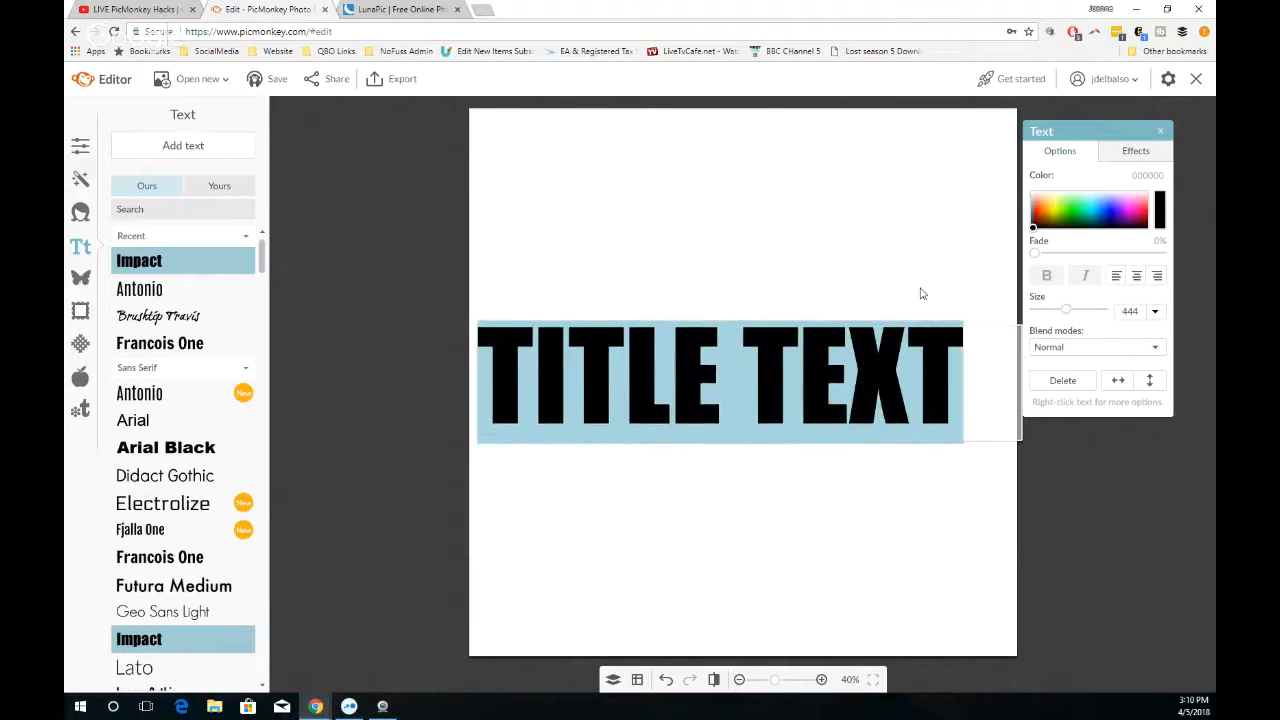
left_click(816, 323)
left_click_drag(777, 343, 795, 352)
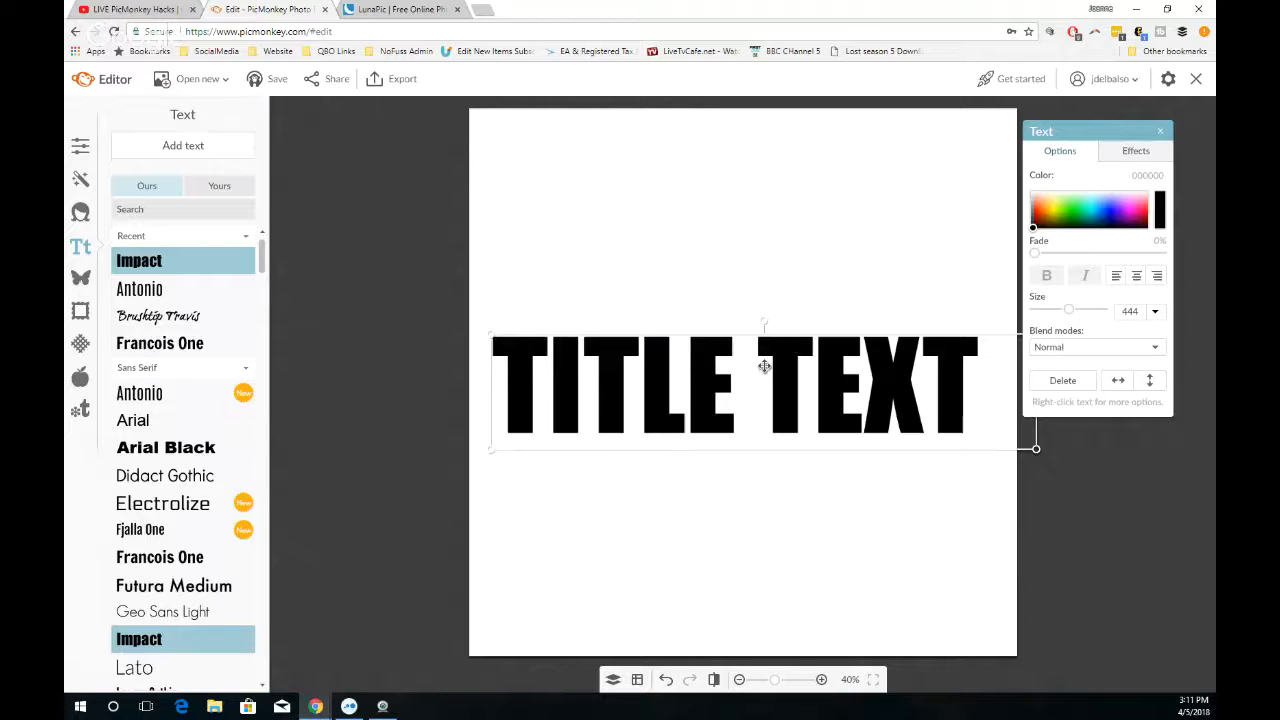
left_click_drag(1058, 131, 1075, 131)
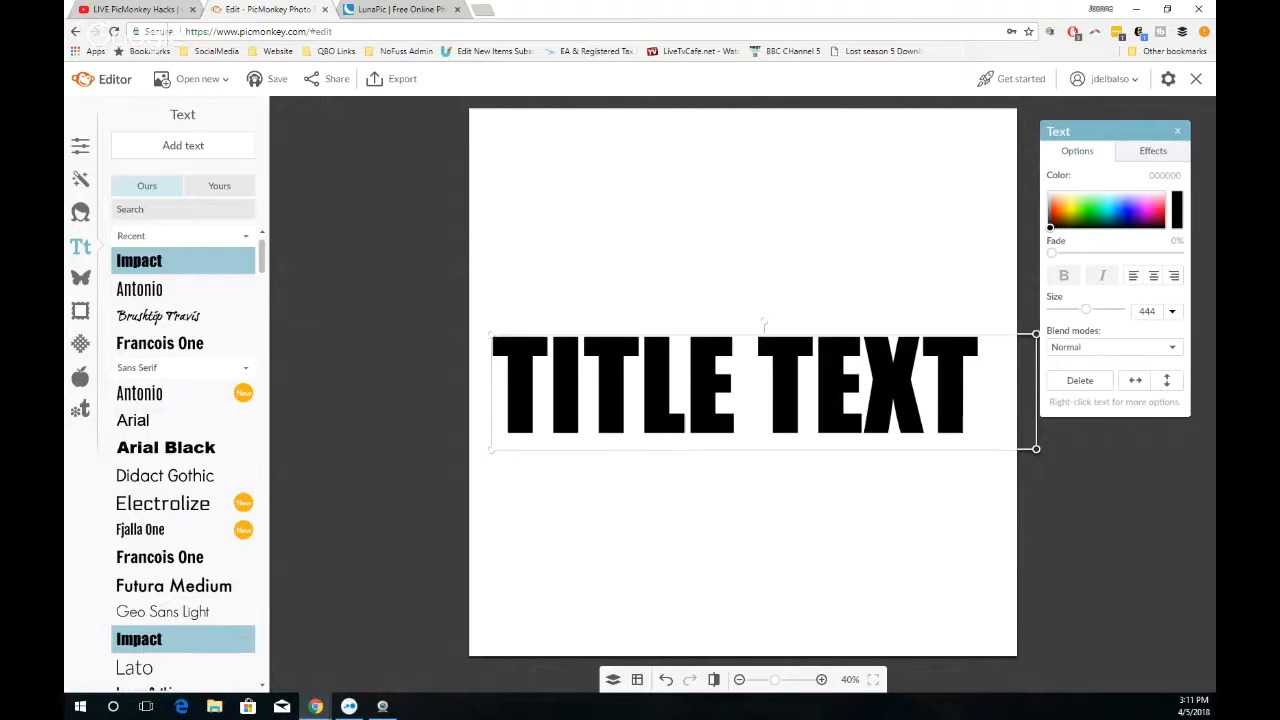
left_click_drag(789, 400, 788, 393)
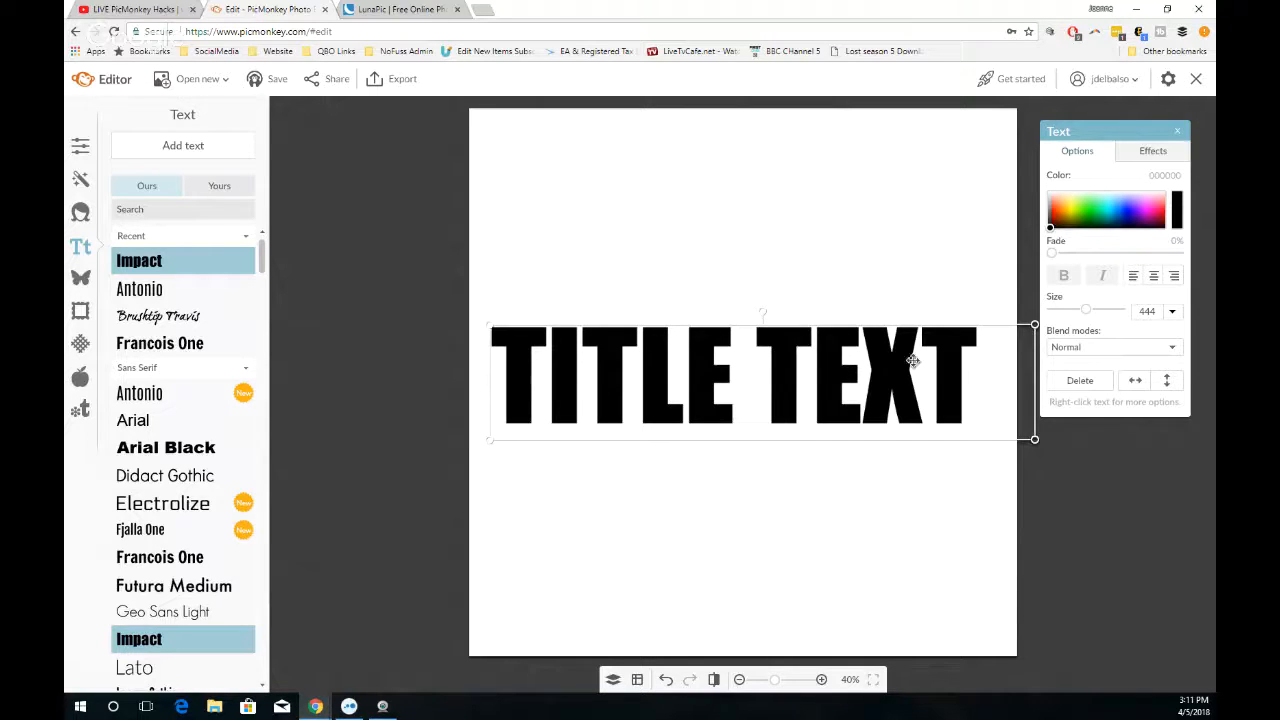
Try green, pink, orange, blue and dark red on the title text, finishing with near-black 0b0000, and deselect it
left_click(1095, 202)
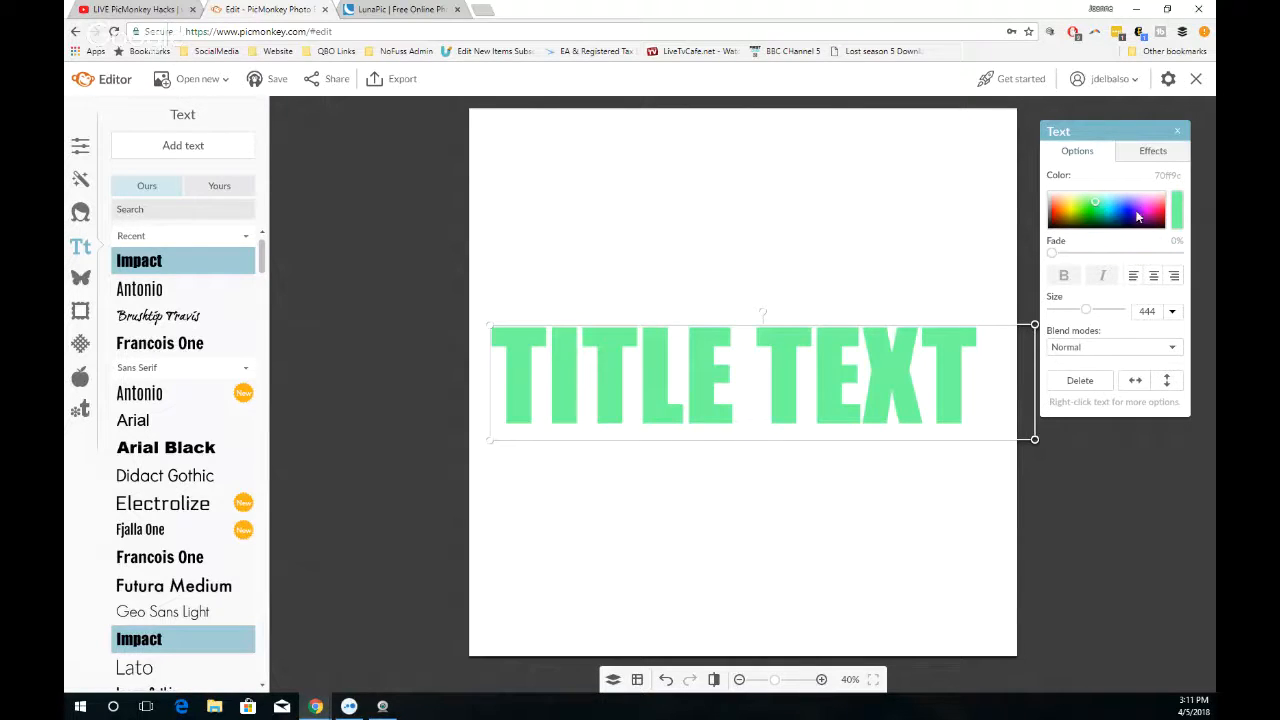
left_click(1140, 209)
left_click(1151, 211)
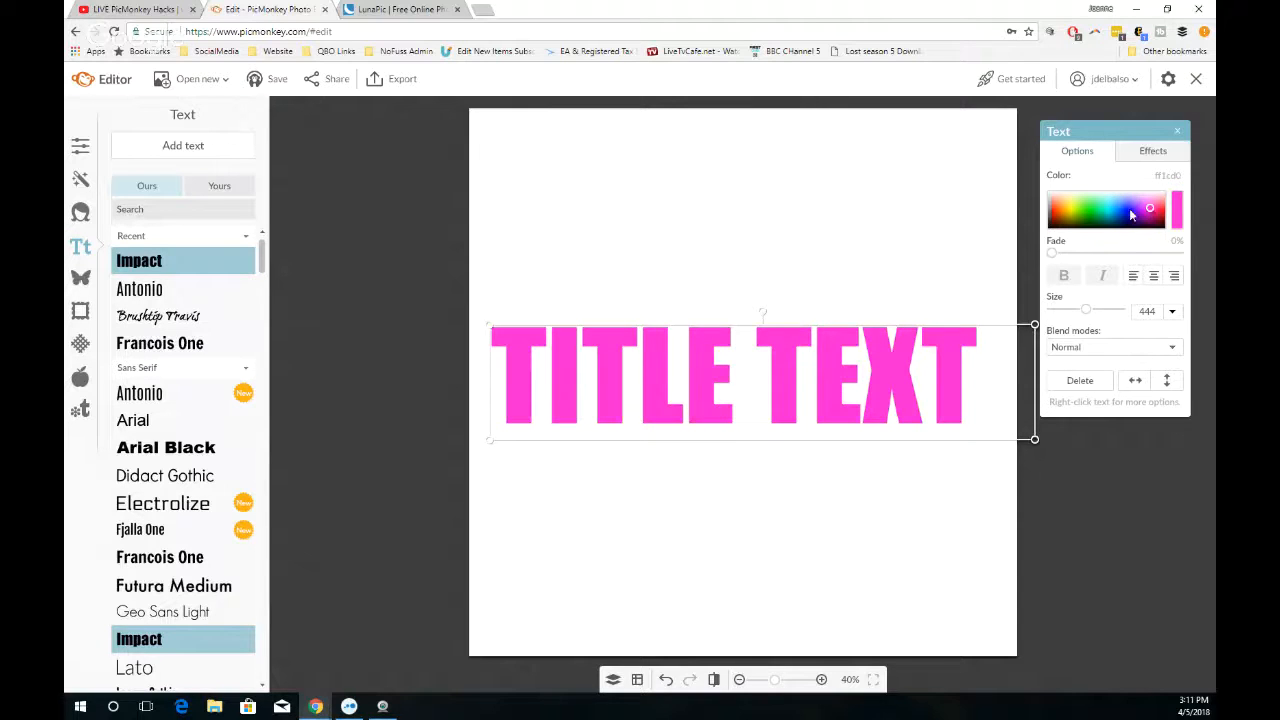
left_click(1060, 209)
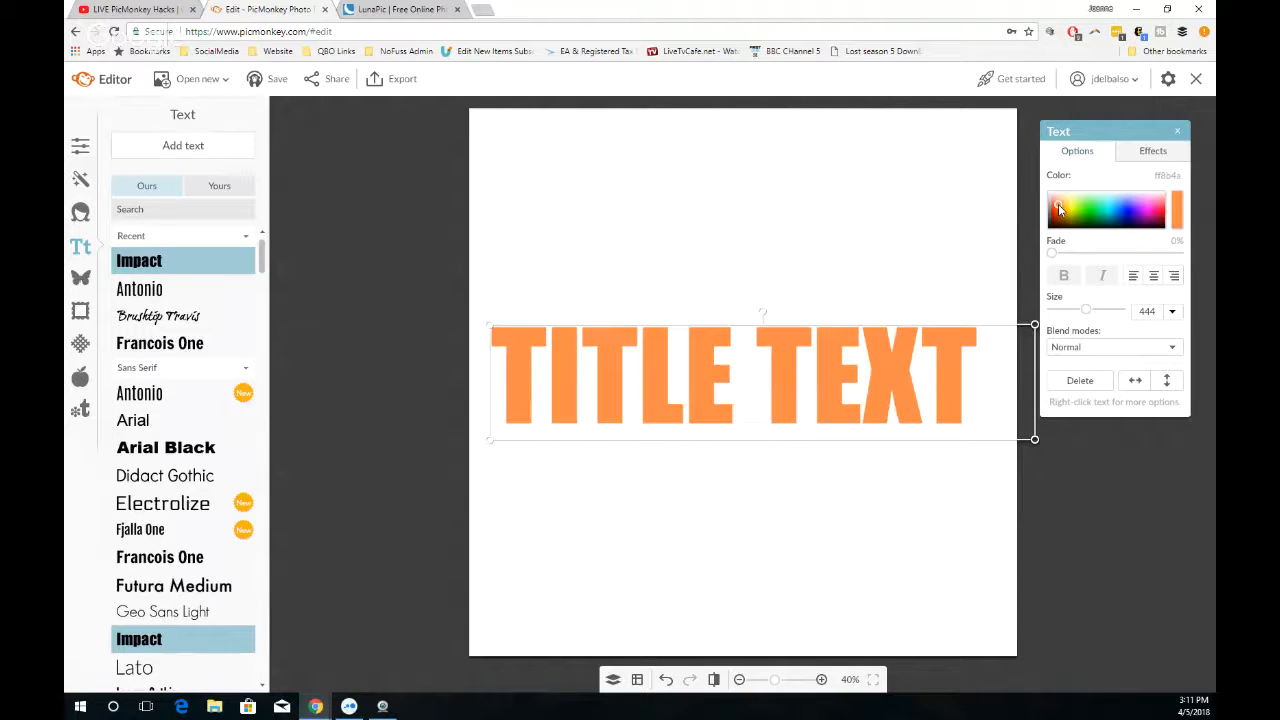
left_click(1100, 206)
left_click(1153, 209)
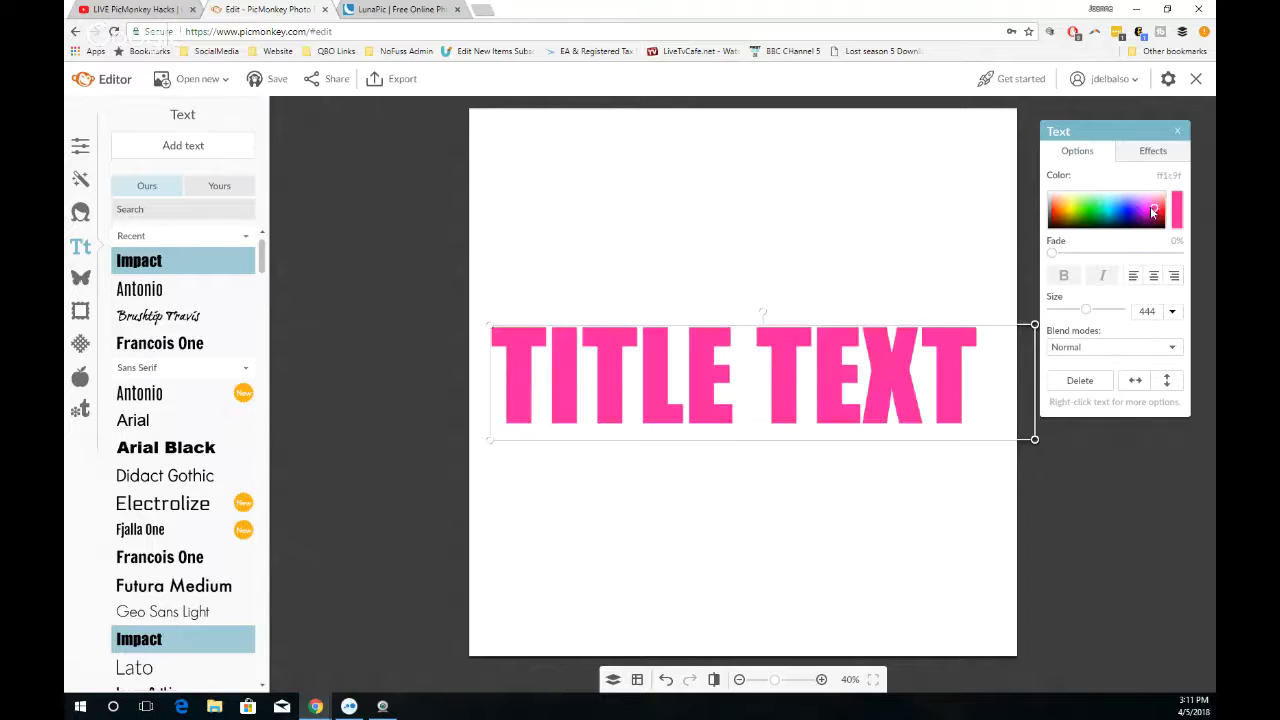
left_click(1119, 211)
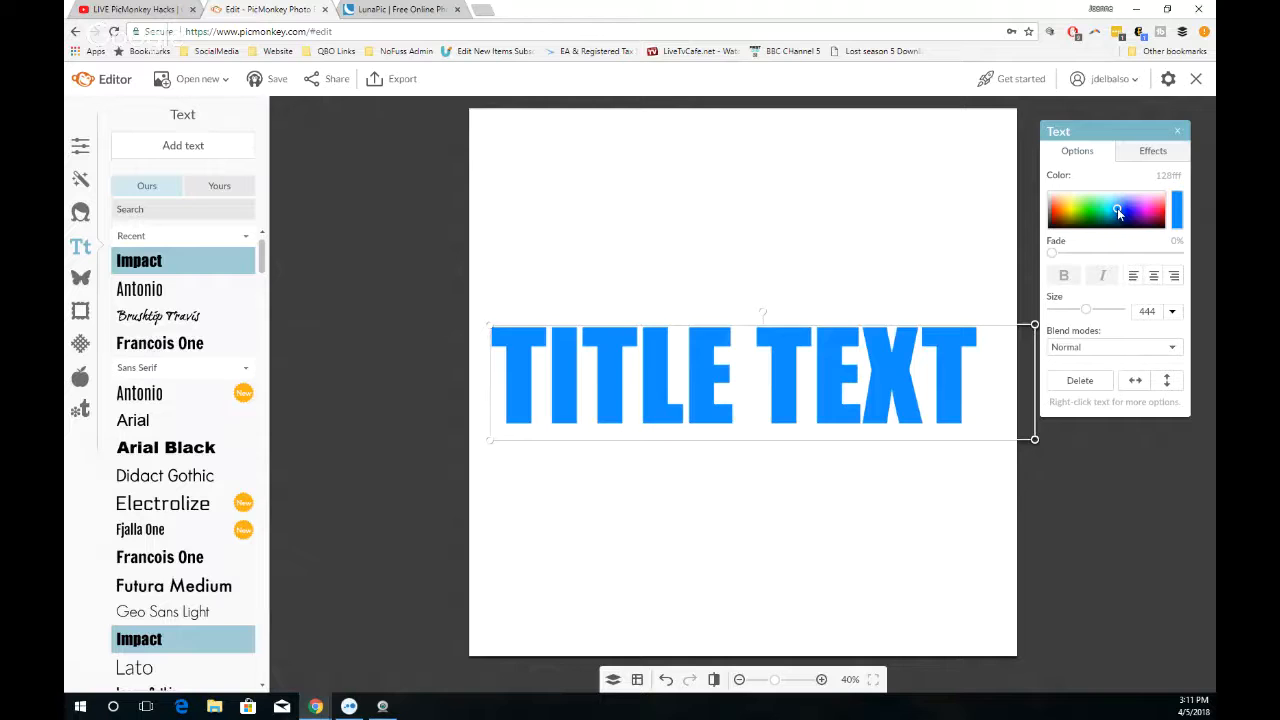
left_click(1113, 216)
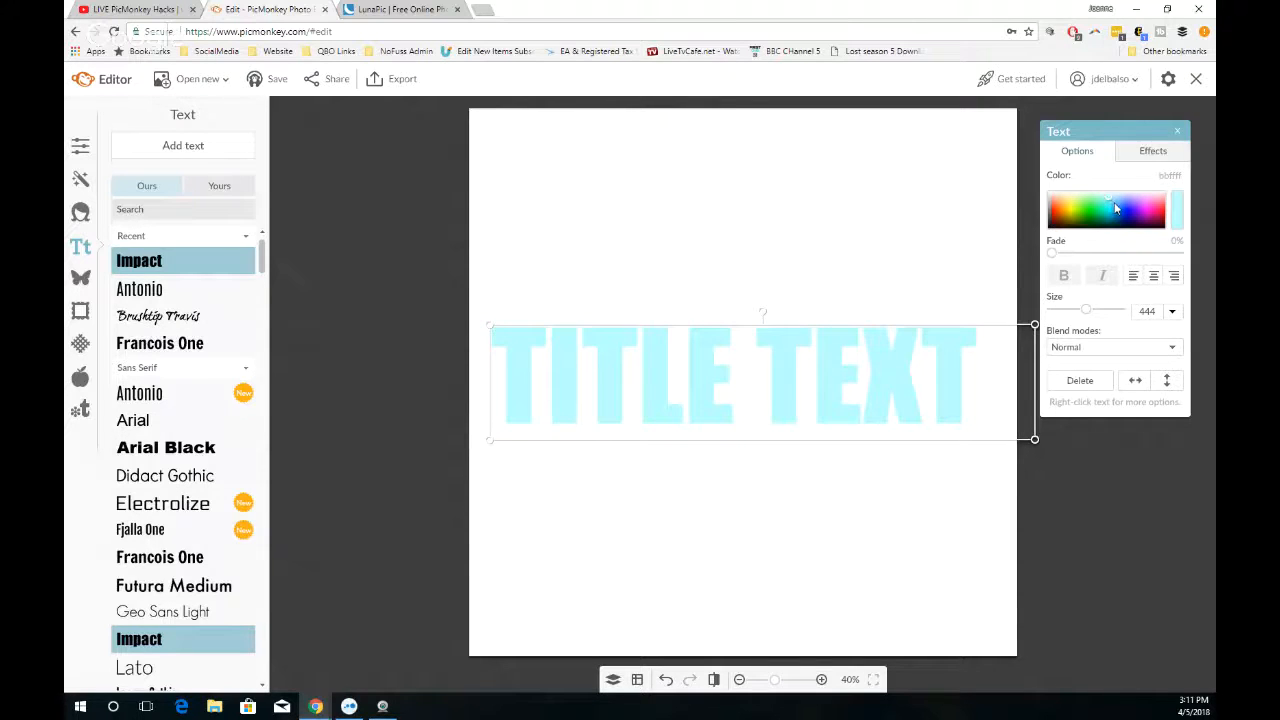
left_click(1117, 211)
left_click(1127, 220)
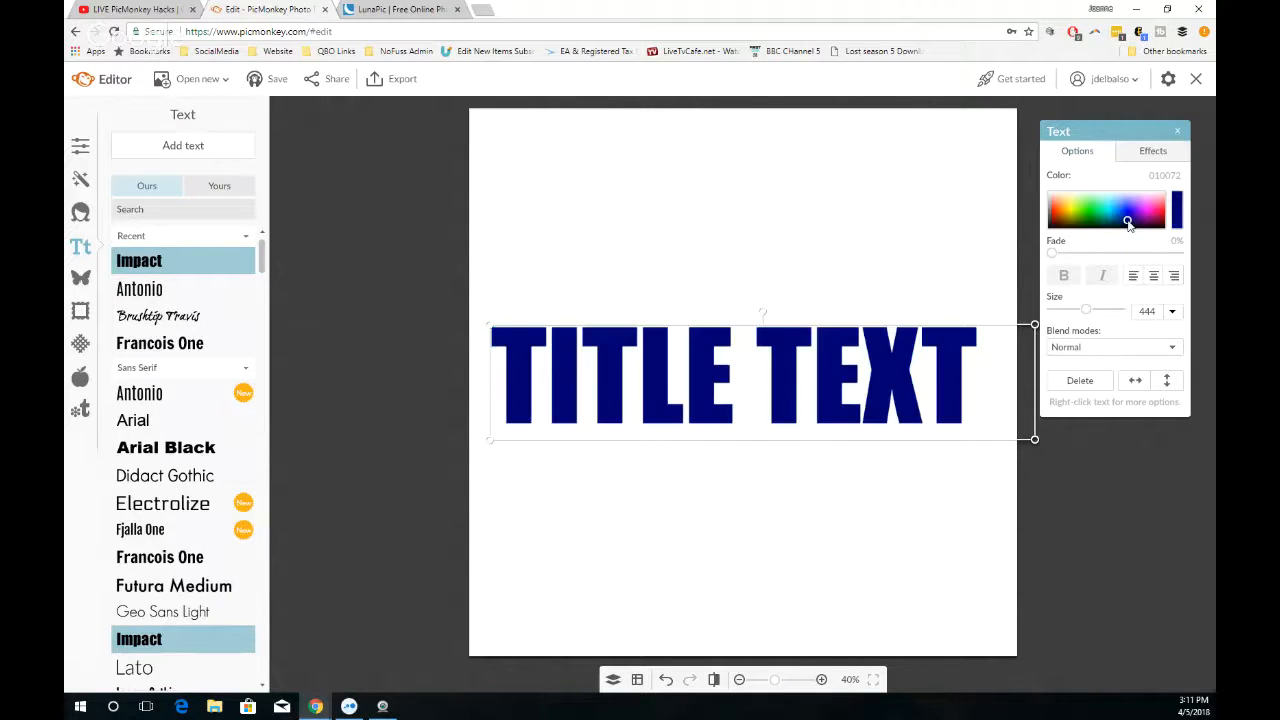
left_click(1161, 224)
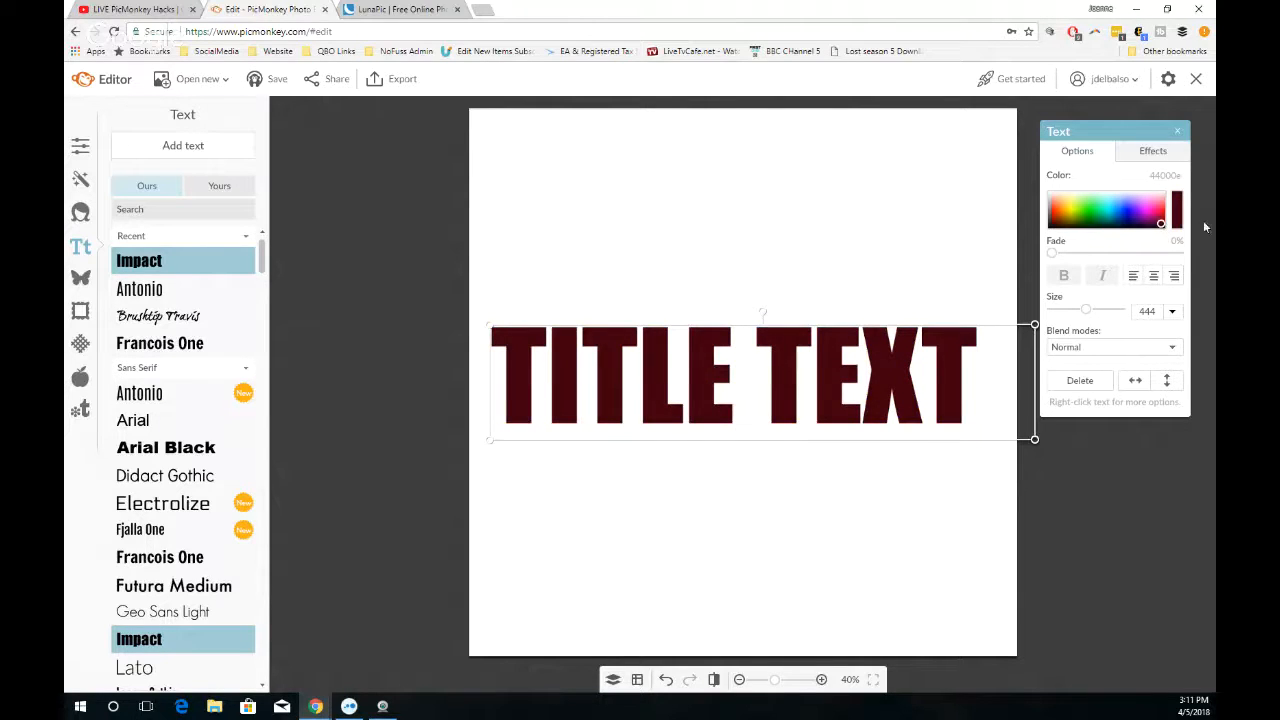
left_click(1166, 230)
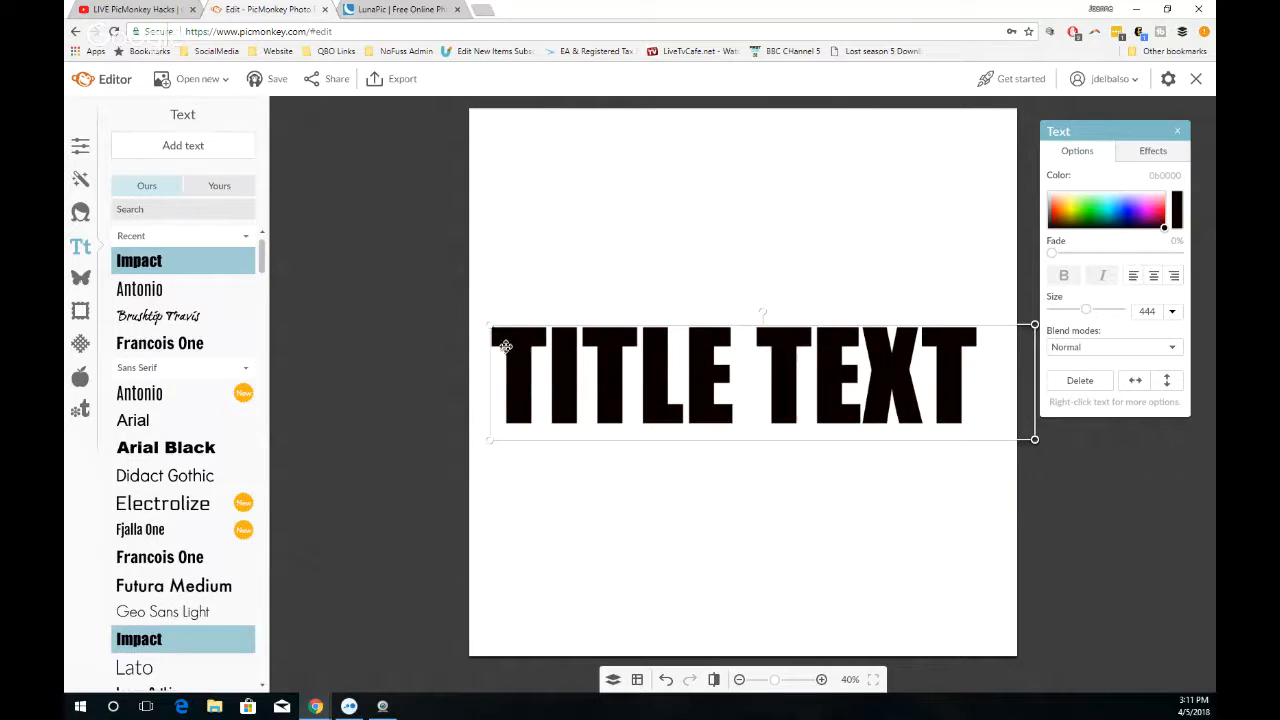
left_click(537, 307)
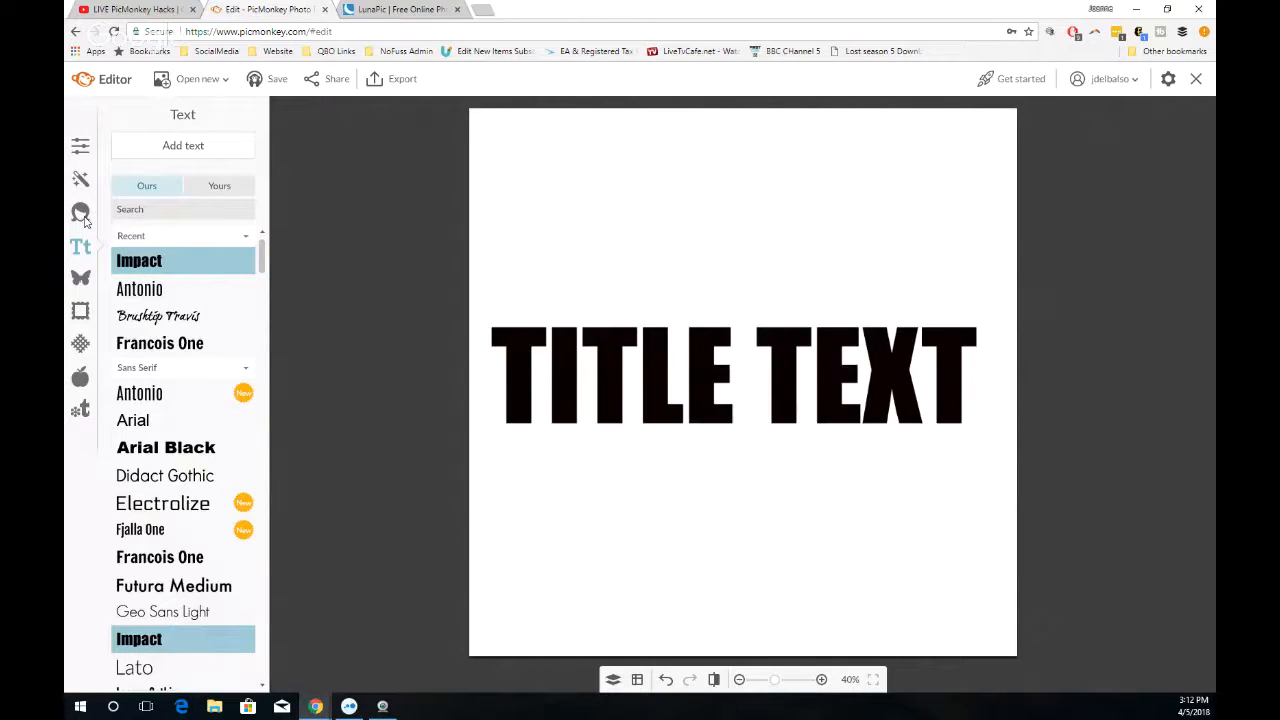
Add the image "kosmo" from the computer's Desktop folder to the canvas as an overlay
left_click(82, 281)
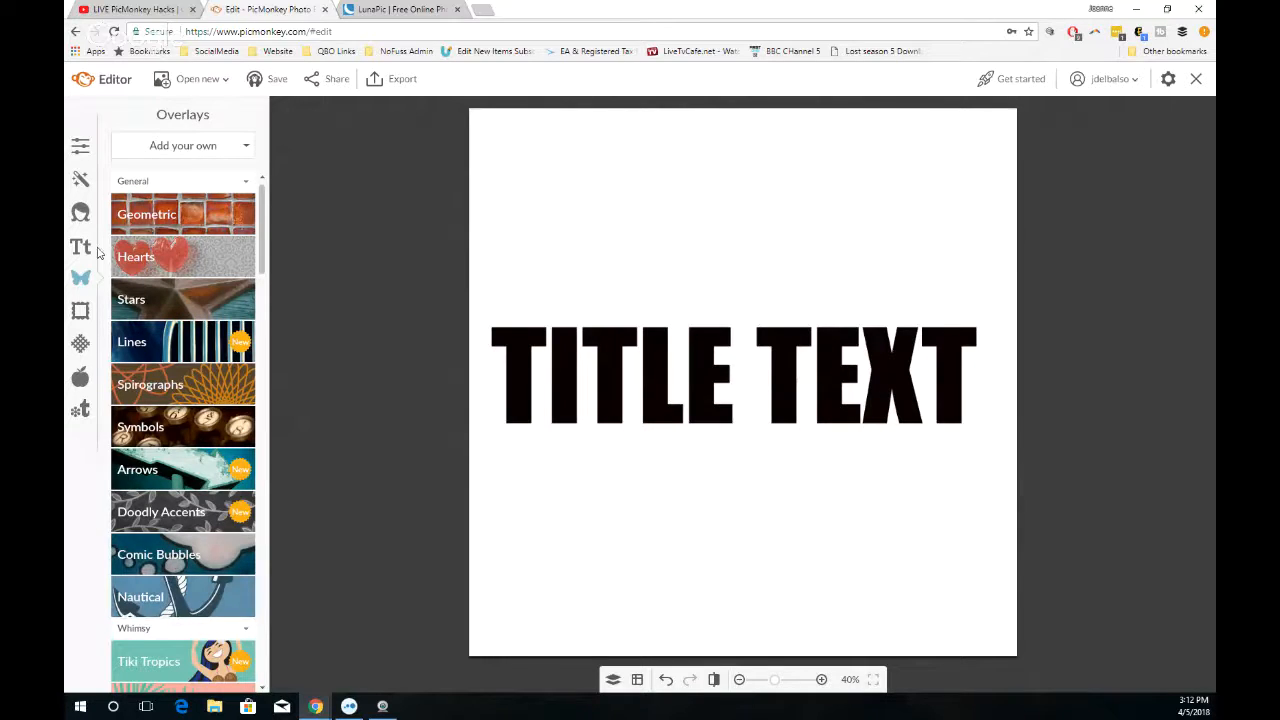
left_click(181, 148)
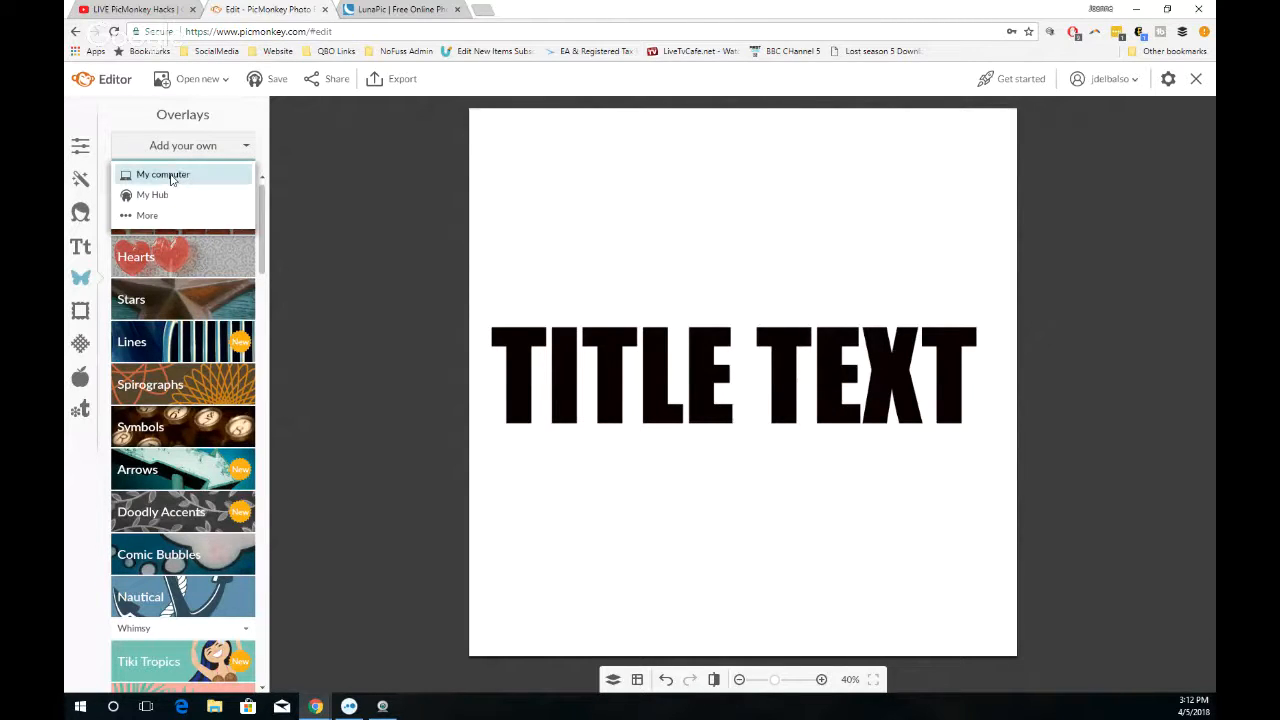
left_click(171, 176)
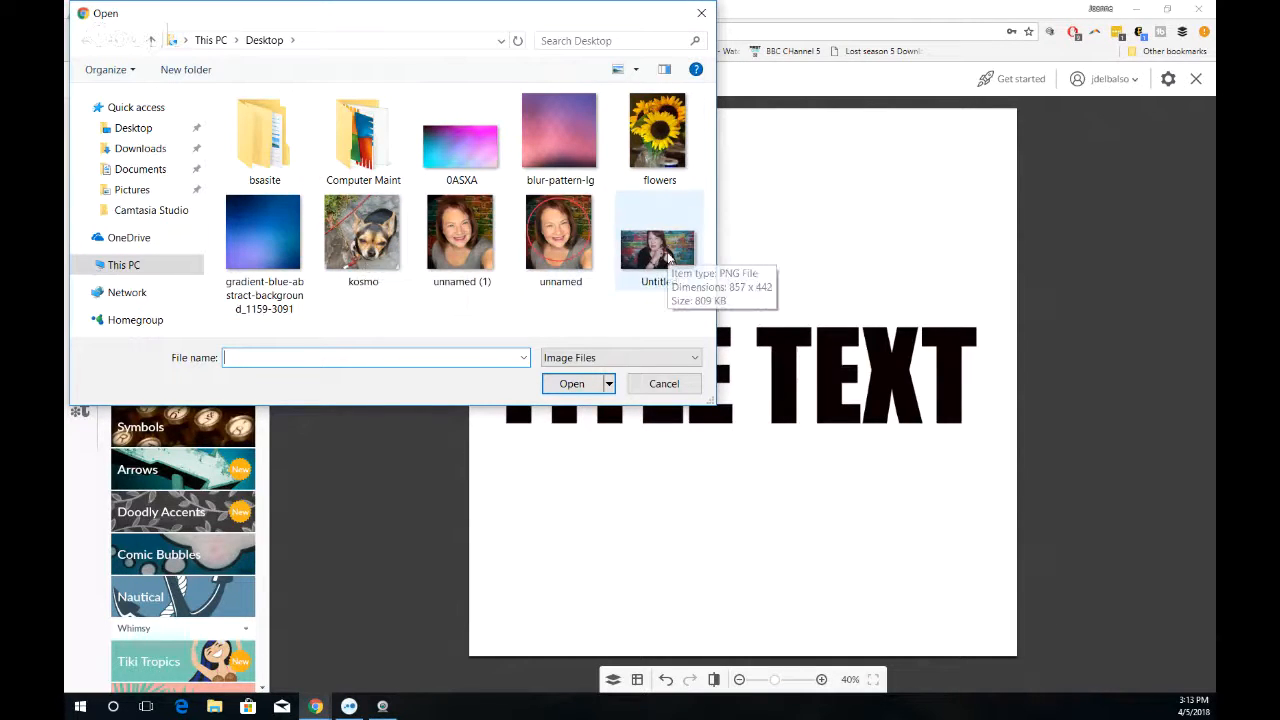
left_click(362, 245)
left_click(555, 386)
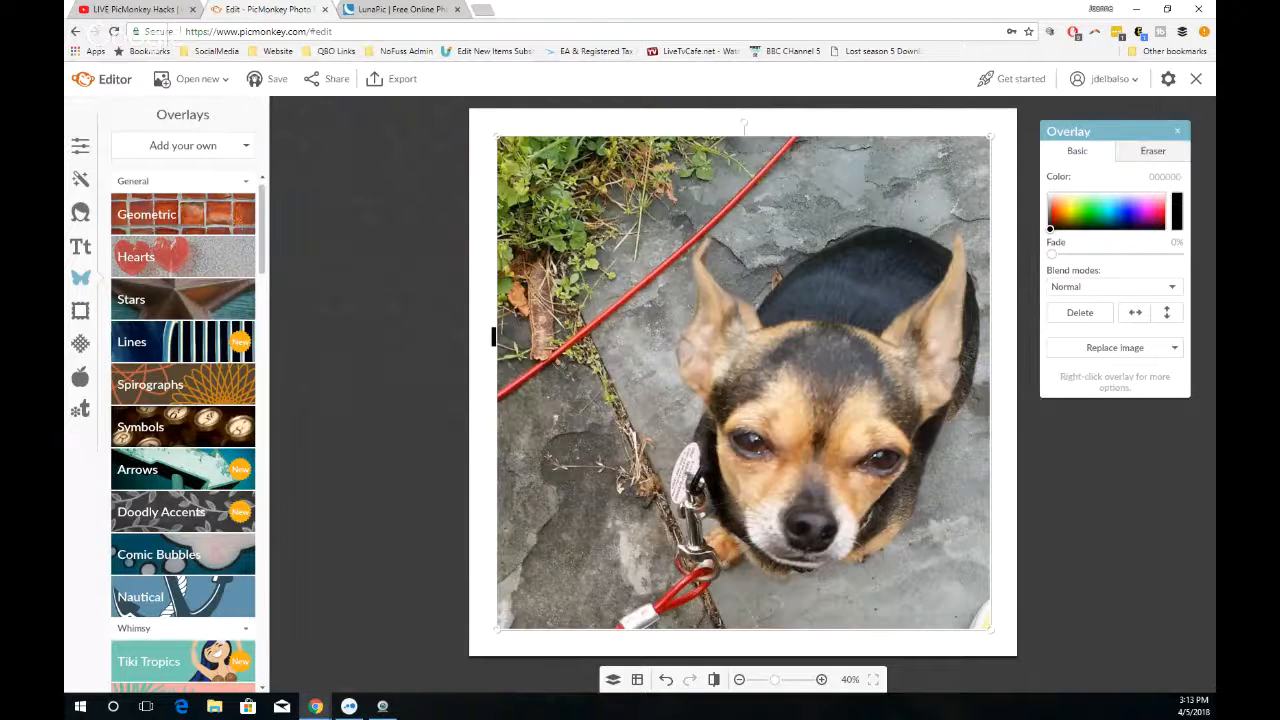
Shrink the dog image to well under half its size and place it over the first letters of the title
left_click_drag(993, 133, 697, 378)
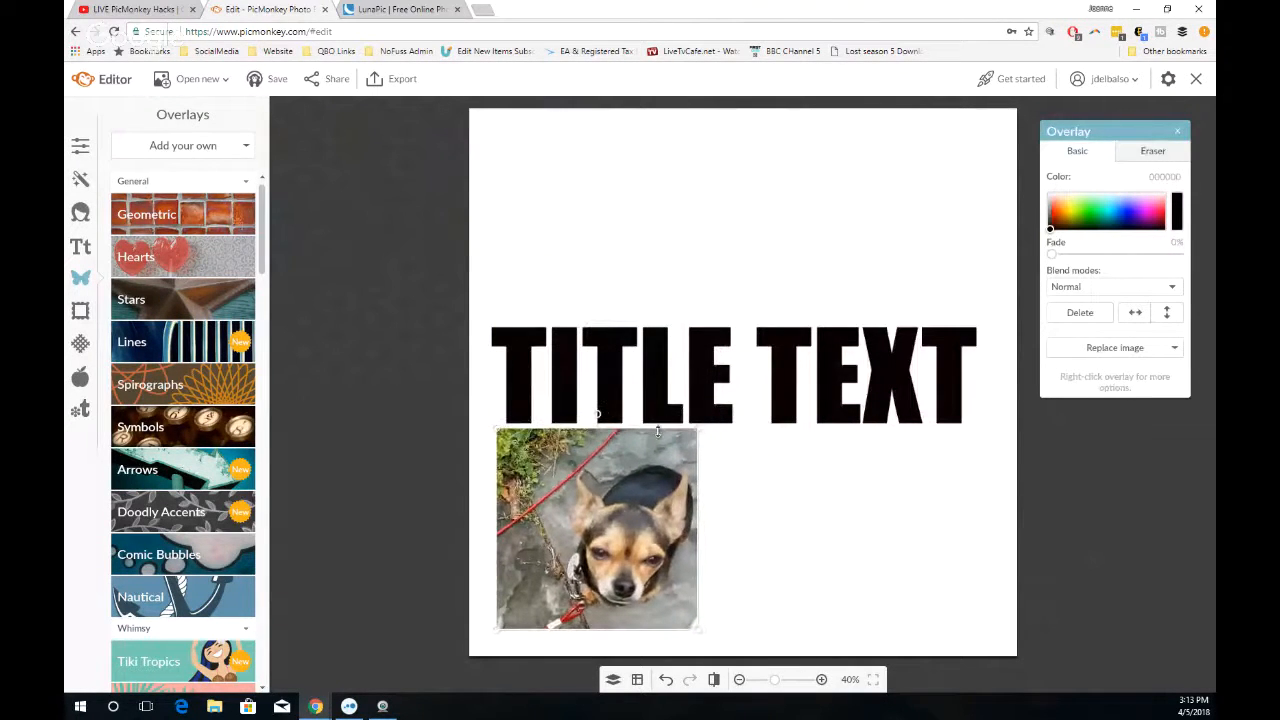
left_click_drag(612, 521, 558, 364)
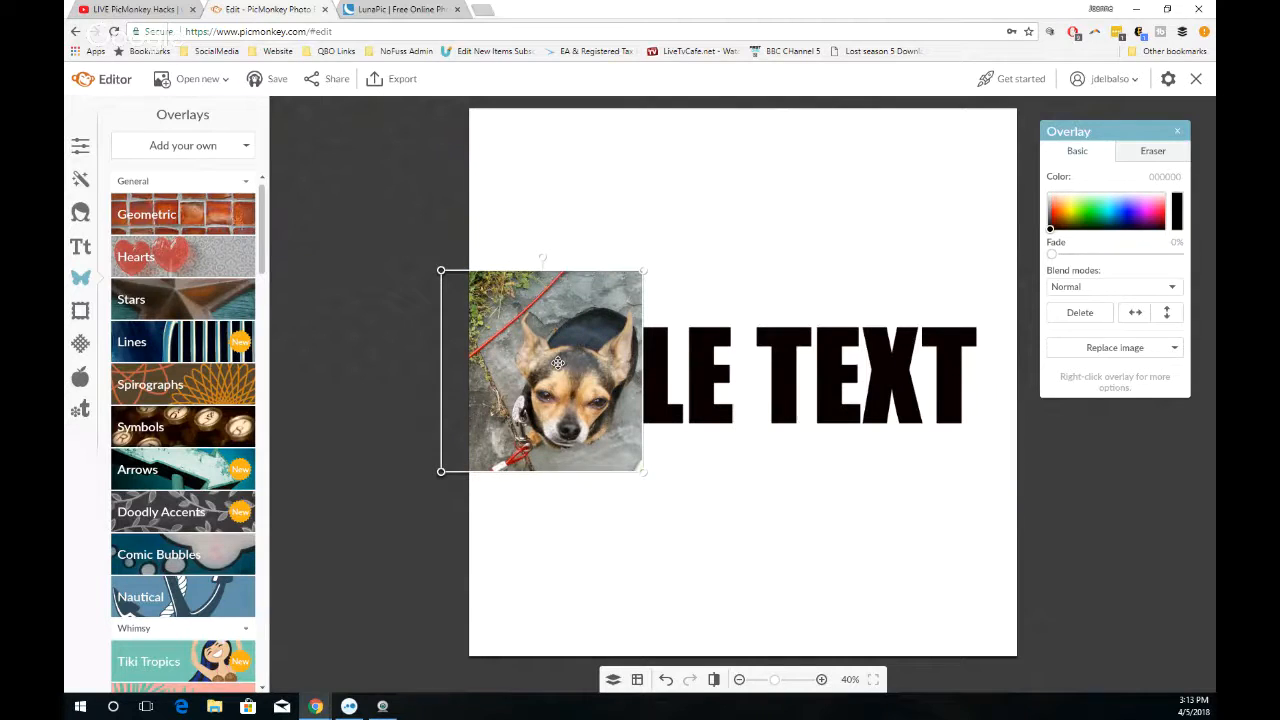
Add the image "flowers" from the computer's Desktop folder to the canvas as an overlay
left_click(210, 152)
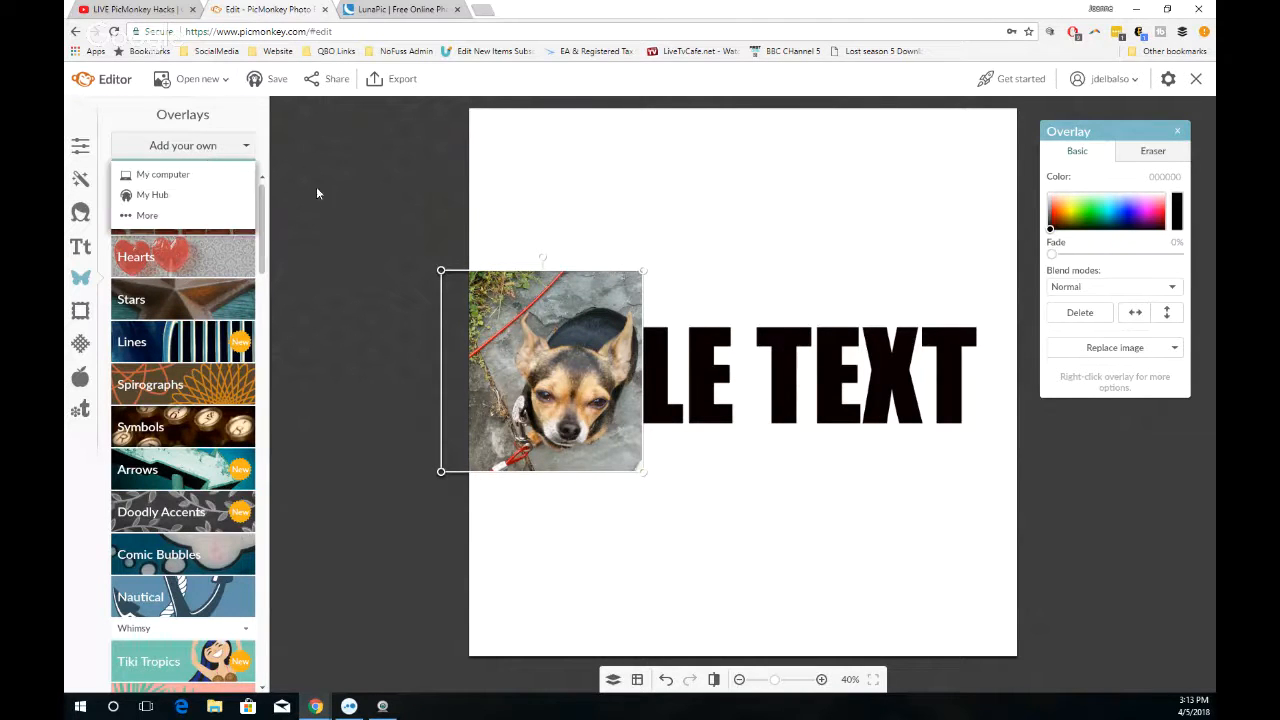
left_click(165, 174)
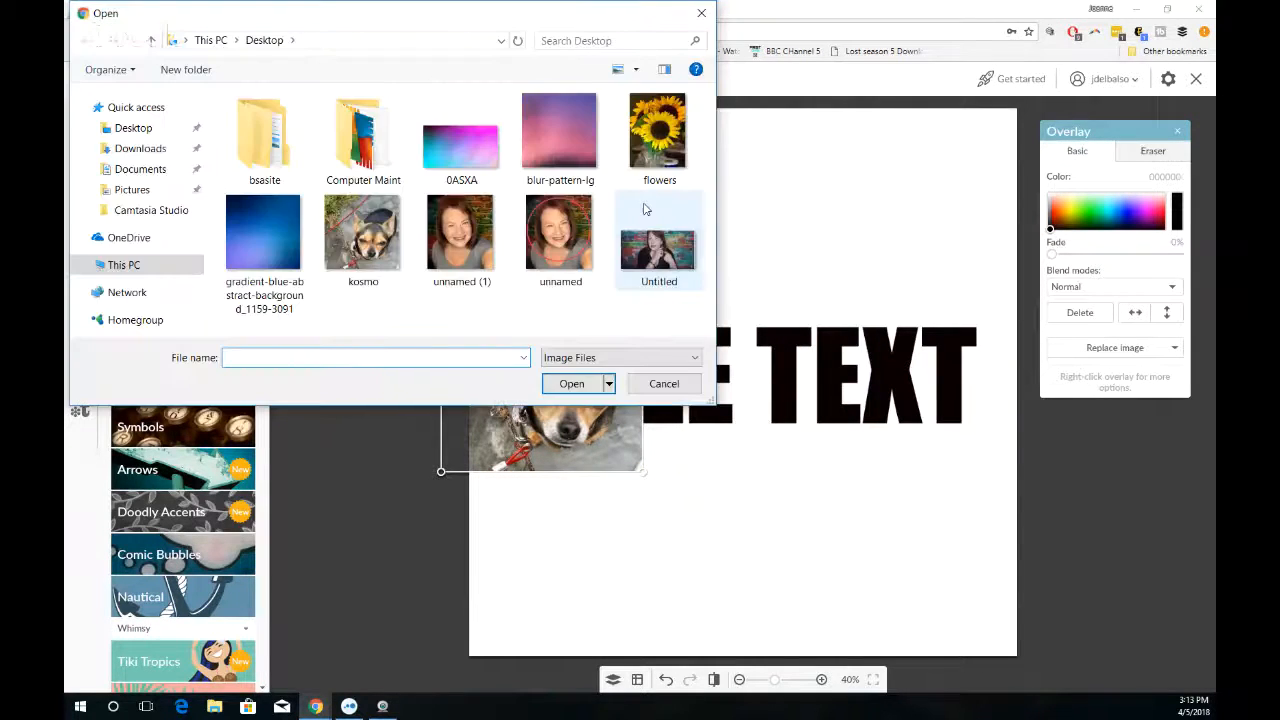
left_click(655, 143)
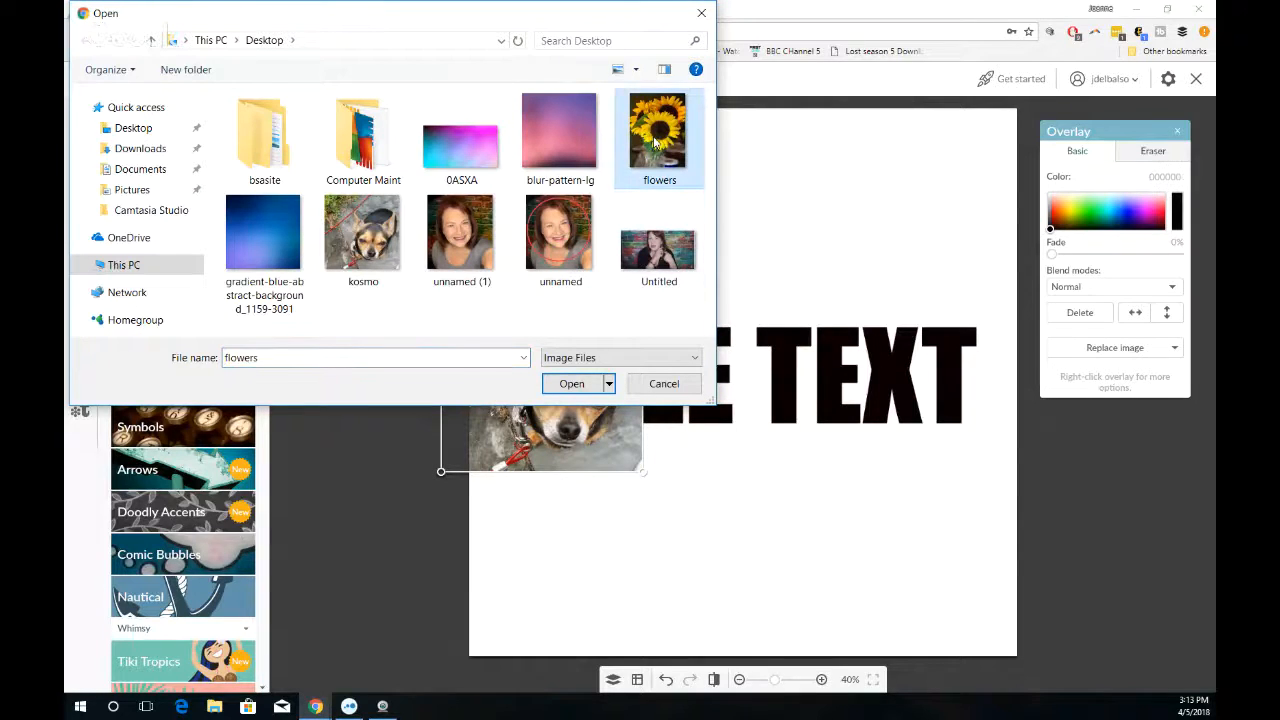
left_click(585, 388)
left_click_drag(585, 390, 646, 426)
left_click(1022, 182)
left_click(968, 189)
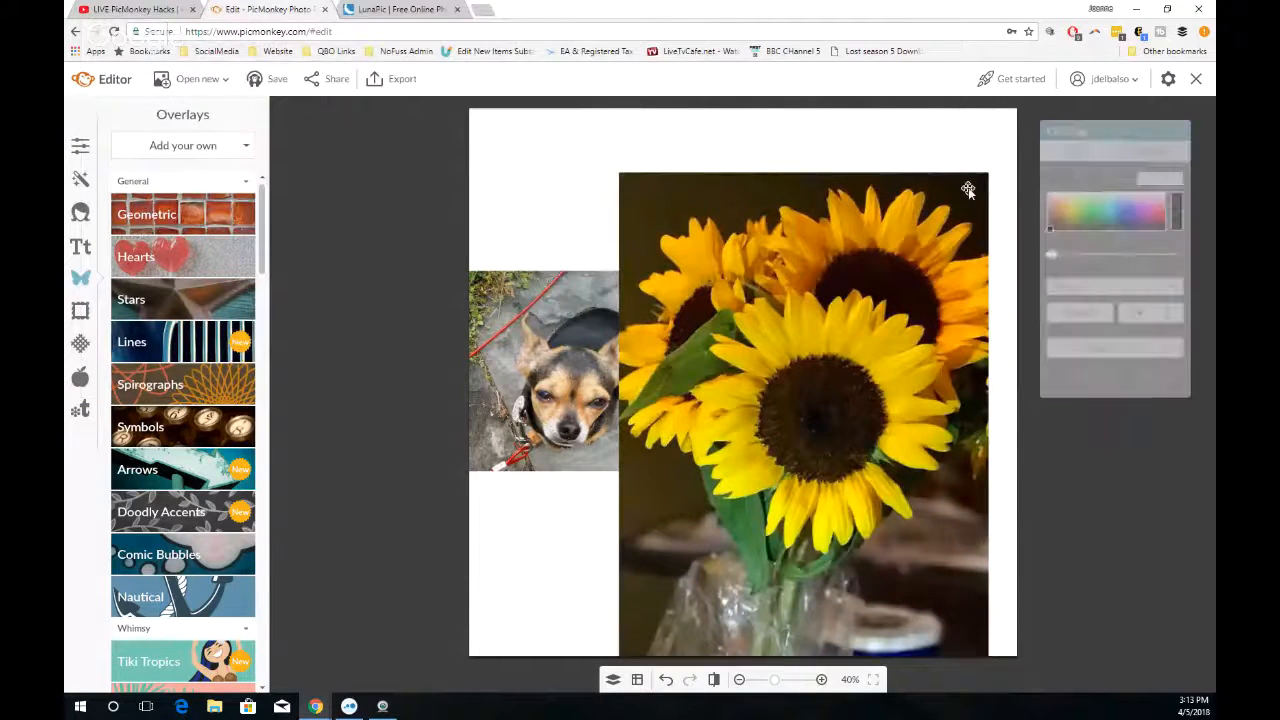
Shrink the sunflower image and place it over the letters LE, directly beside the dog image
left_click_drag(987, 173, 800, 428)
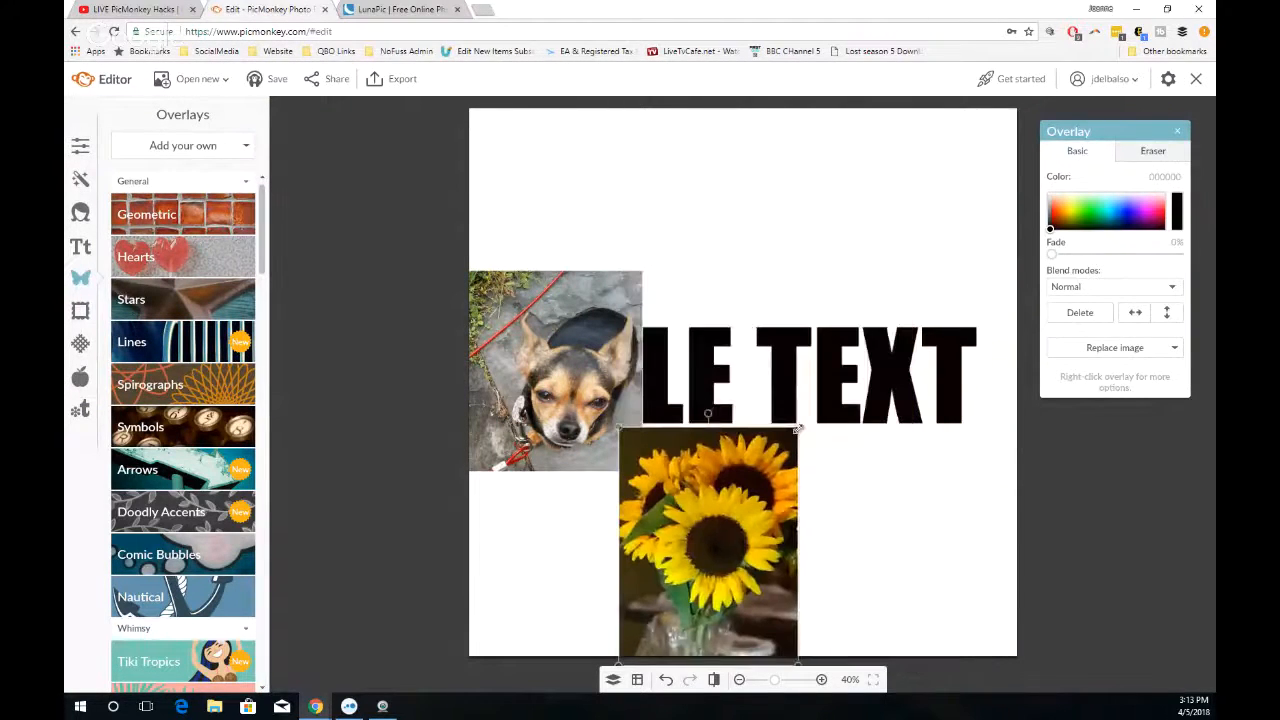
left_click_drag(710, 578, 727, 411)
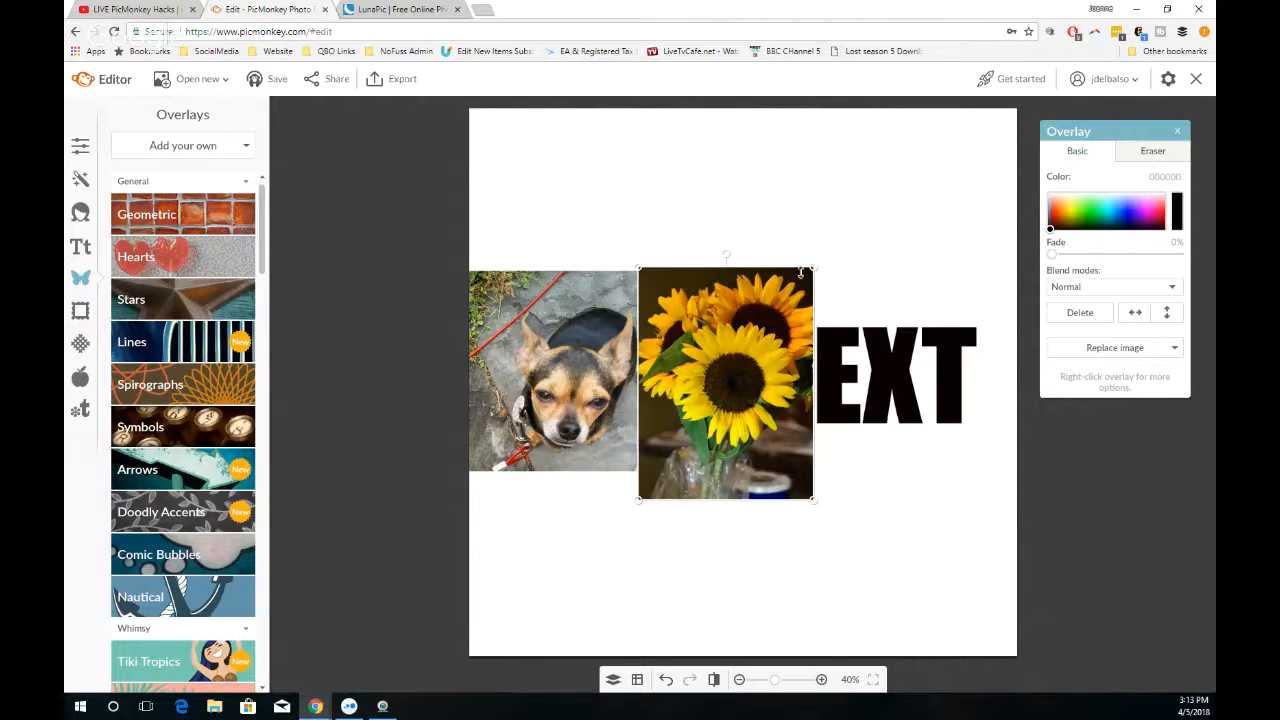
left_click_drag(812, 270, 767, 332)
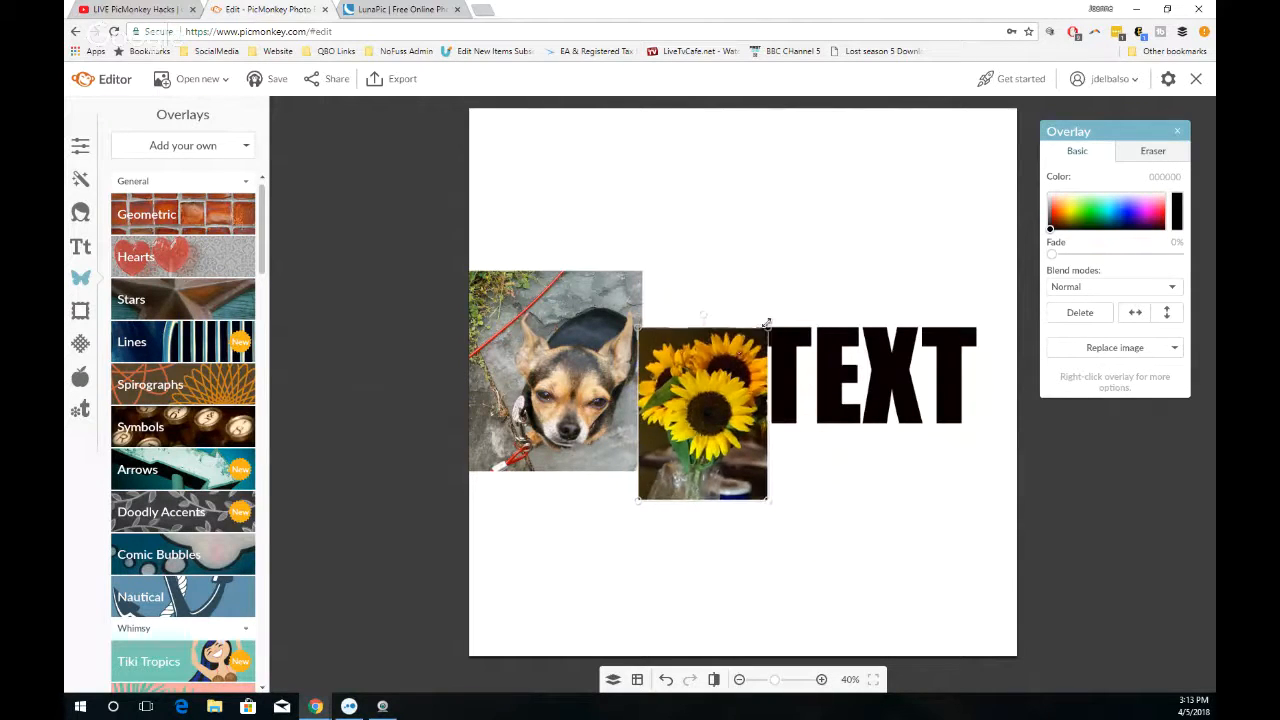
left_click_drag(688, 427, 683, 400)
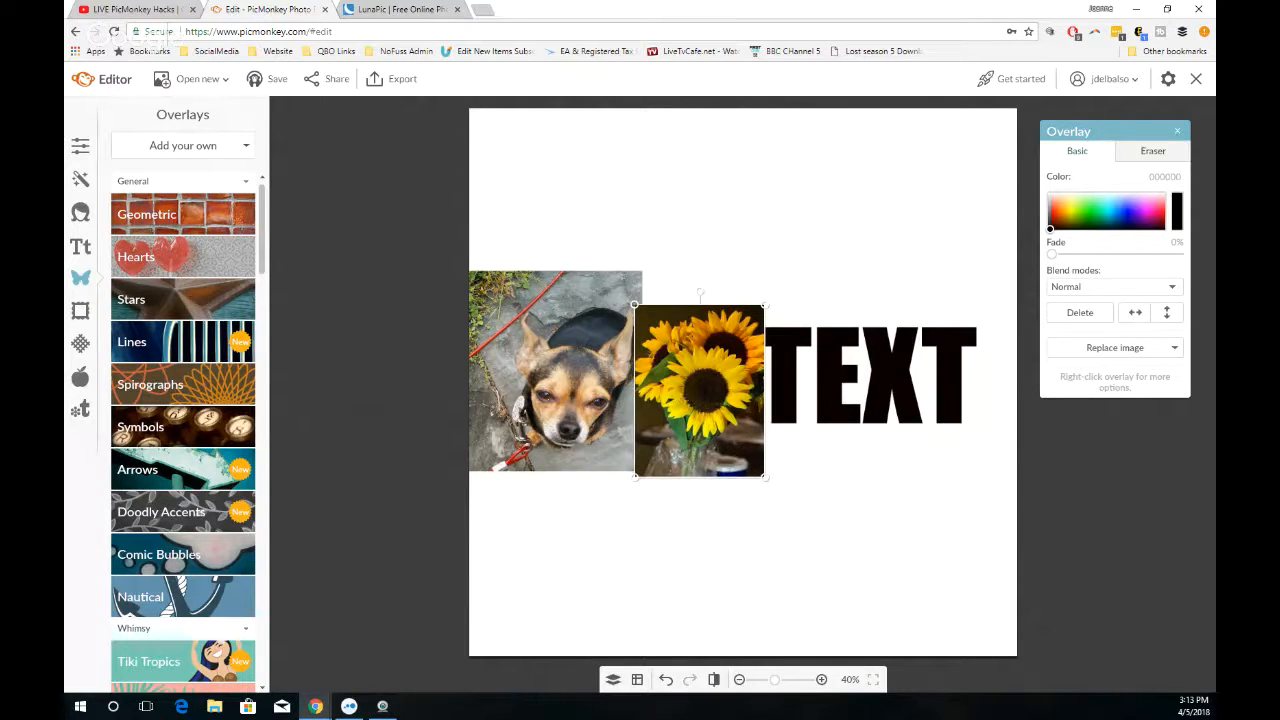
Add the image "Untitled" from the computer's Desktop folder to the canvas as another overlay
left_click(179, 150)
left_click(175, 176)
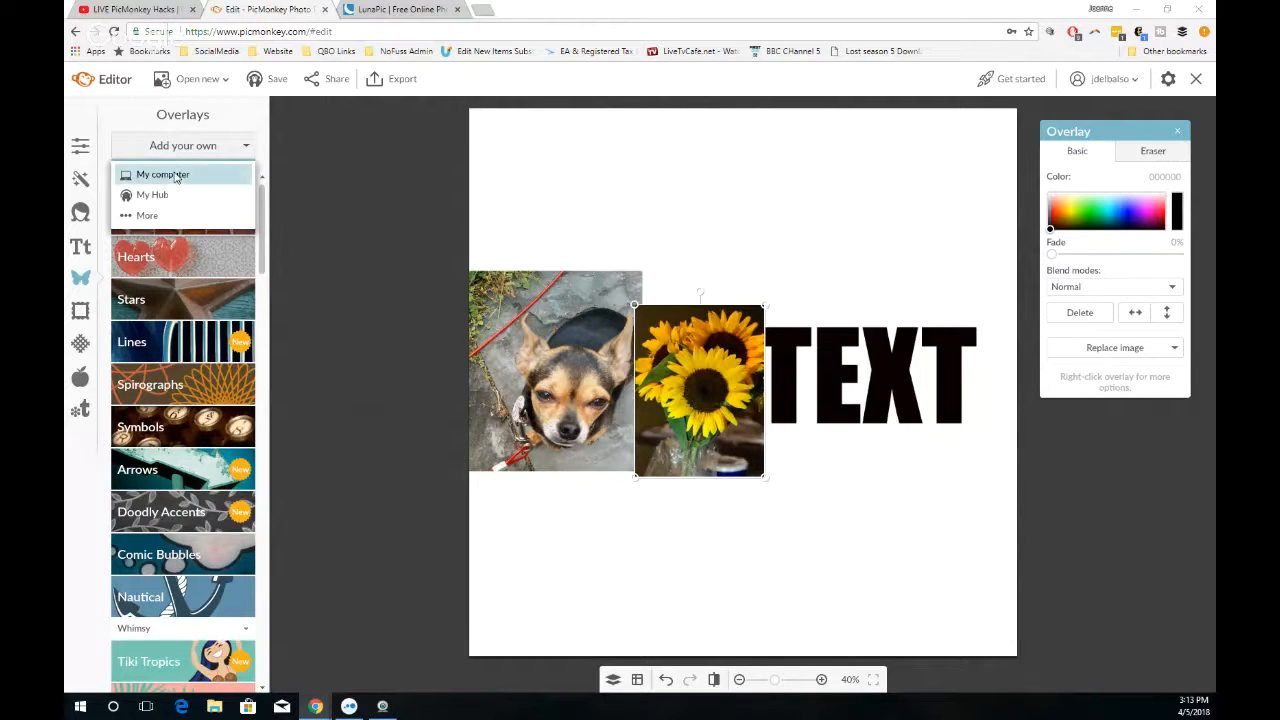
double_click(655, 251)
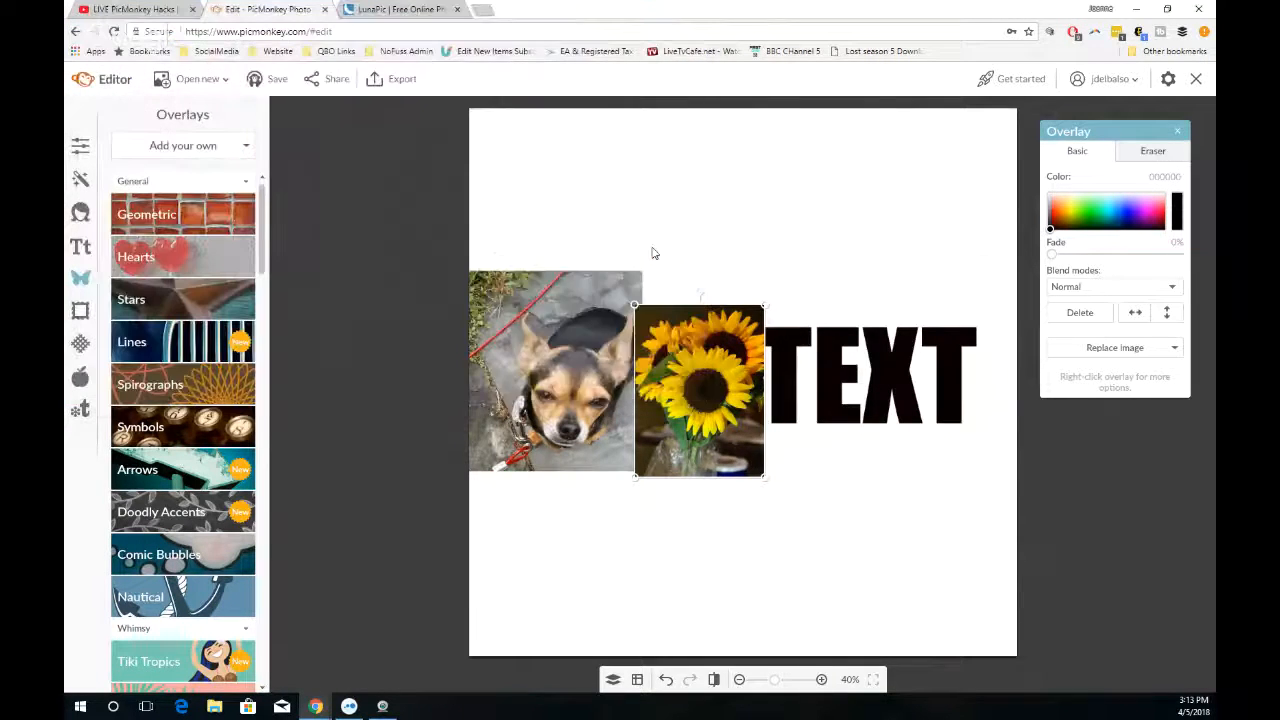
Shrink the brick-wall portrait image and position it over the word TEXT, beside the sunflowers
left_click_drag(752, 395, 767, 395)
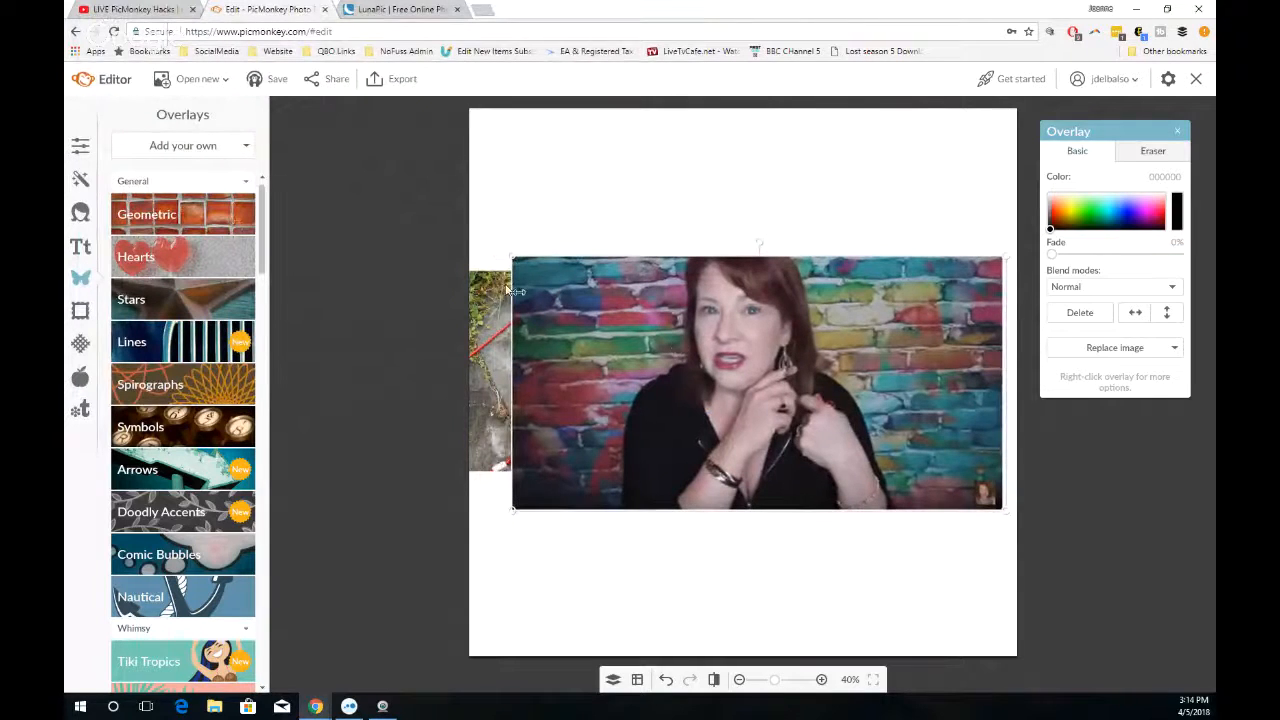
left_click_drag(510, 250, 726, 367)
left_click_drag(850, 447, 879, 402)
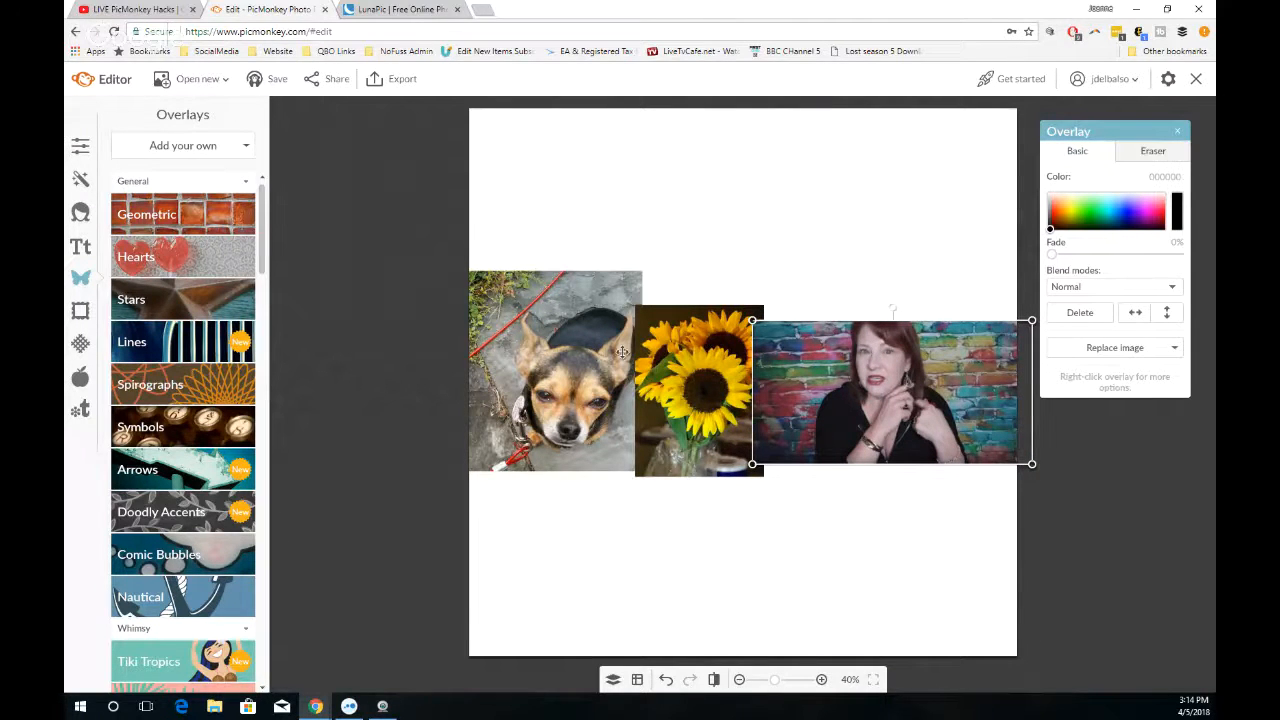
Set the brick-wall portrait overlay's blend mode to Screen and nudge it slightly within the word TEXT
left_click(553, 357)
left_click(921, 392)
left_click_drag(1082, 135, 1120, 166)
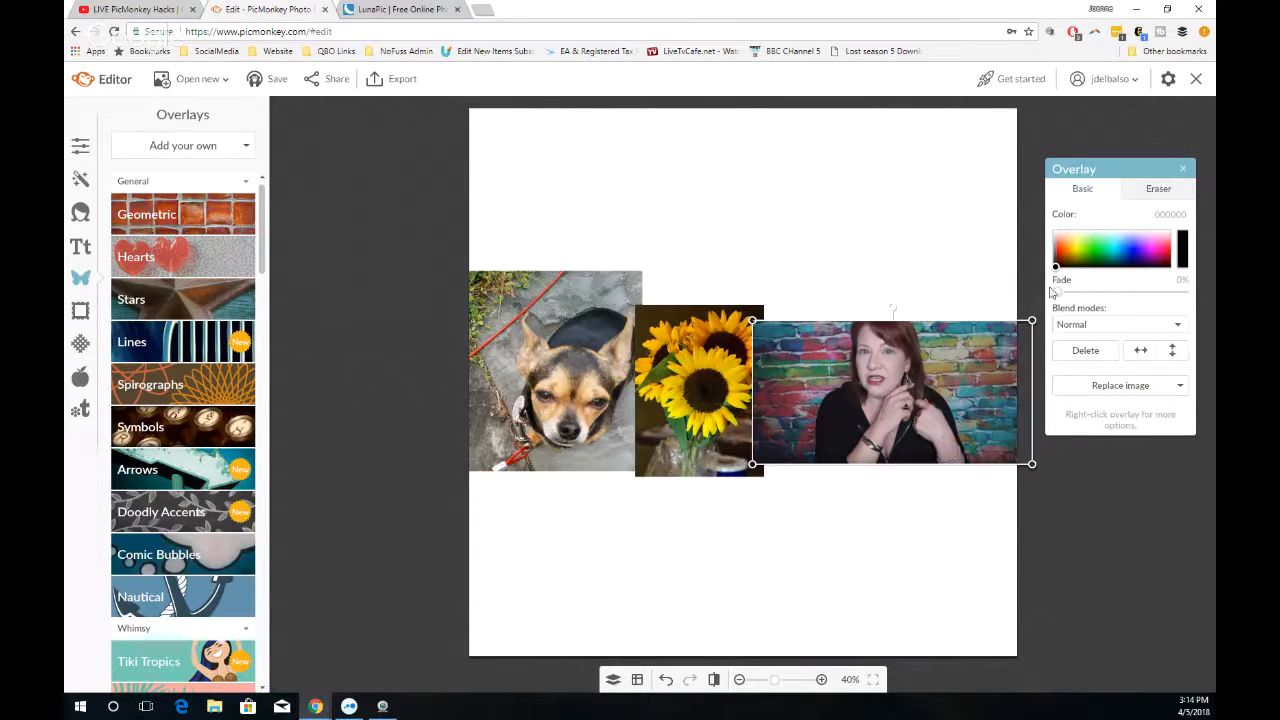
left_click(1082, 327)
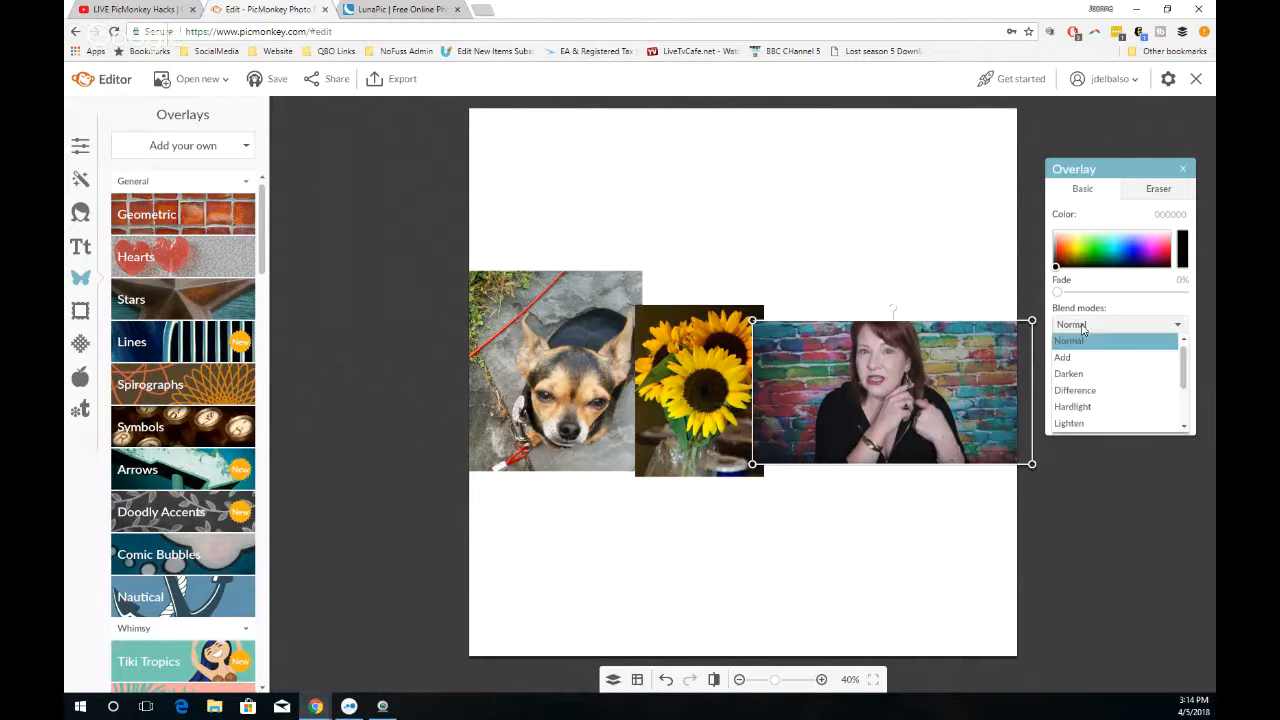
left_click_drag(1183, 370, 1183, 402)
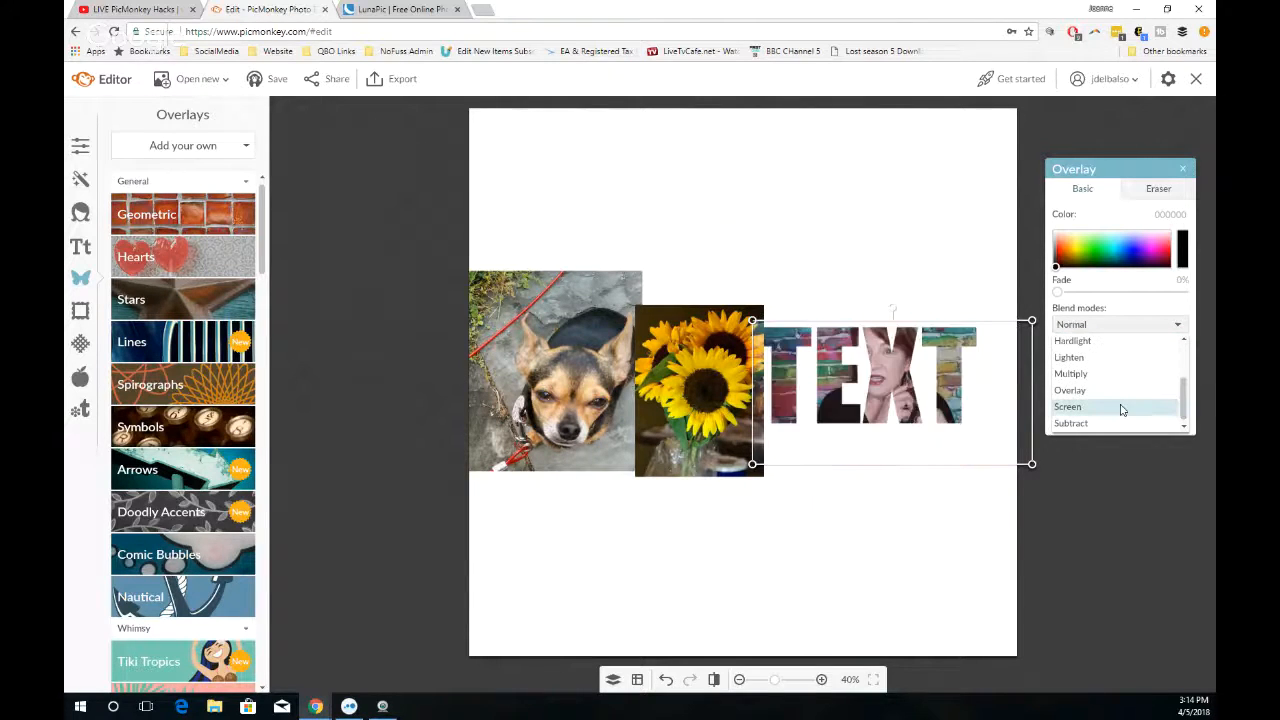
left_click(1066, 407)
mouse_move(956, 370)
left_mouse_down()
mouse_move(933, 373)
mouse_move(966, 374)
left_mouse_up()
Set the sunflower overlay's blend mode to Screen and nudge it slightly toward the dog image
left_click(696, 388)
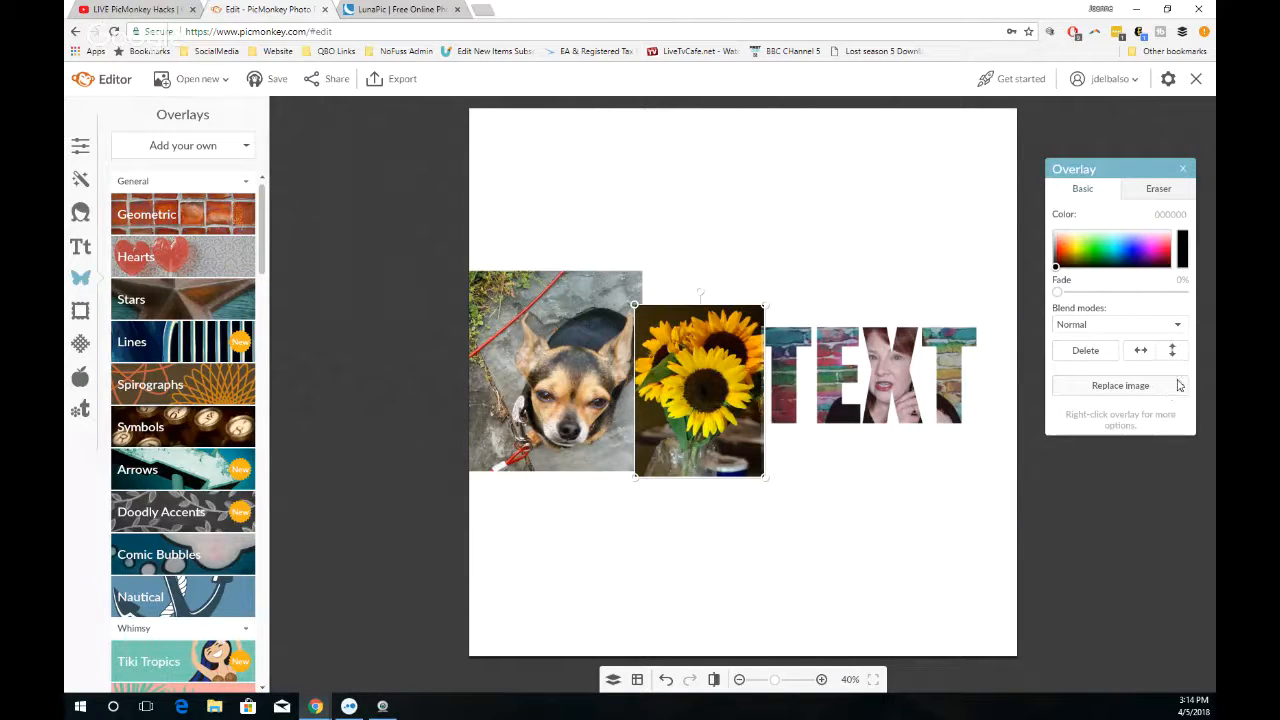
left_click(1176, 322)
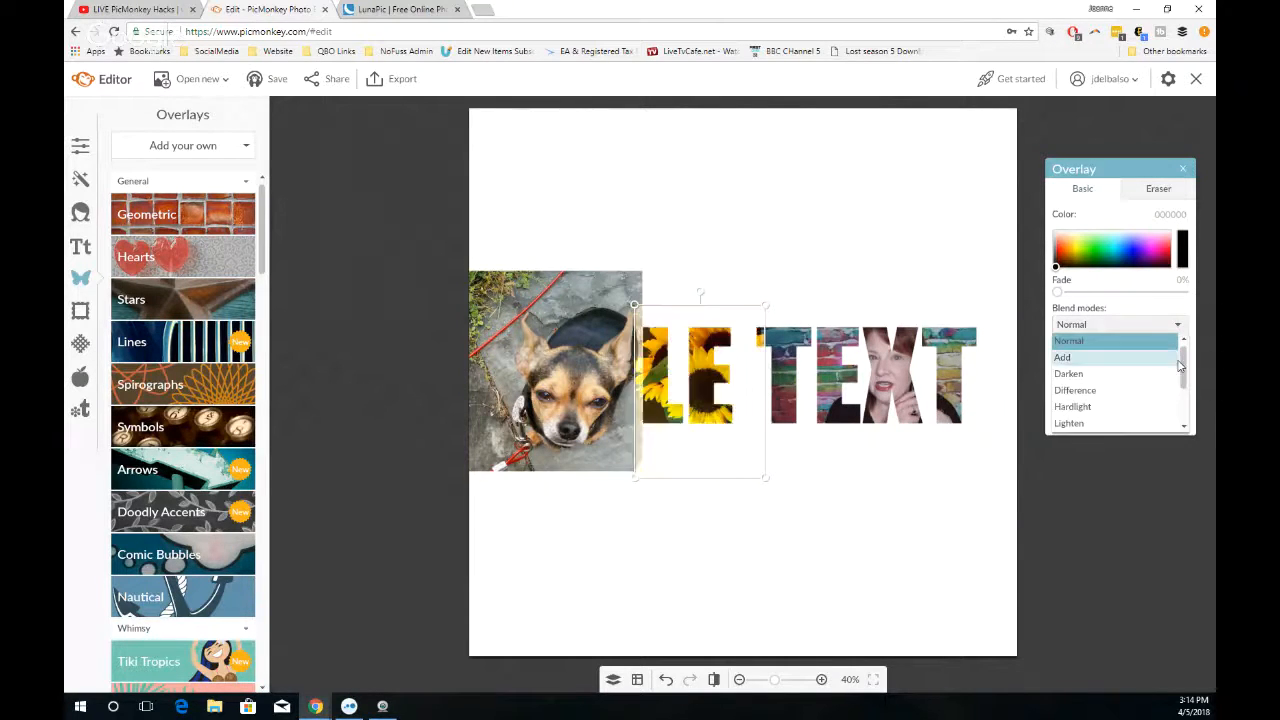
left_click_drag(1185, 372, 1186, 384)
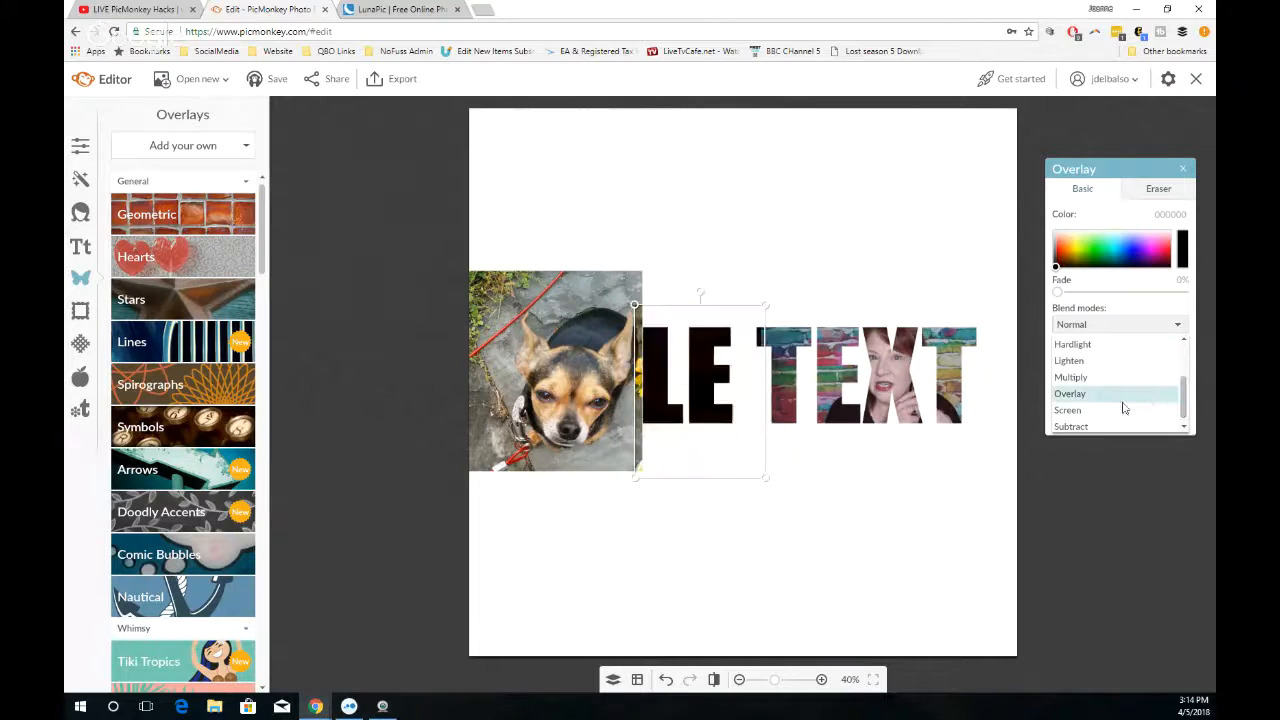
left_click(1115, 410)
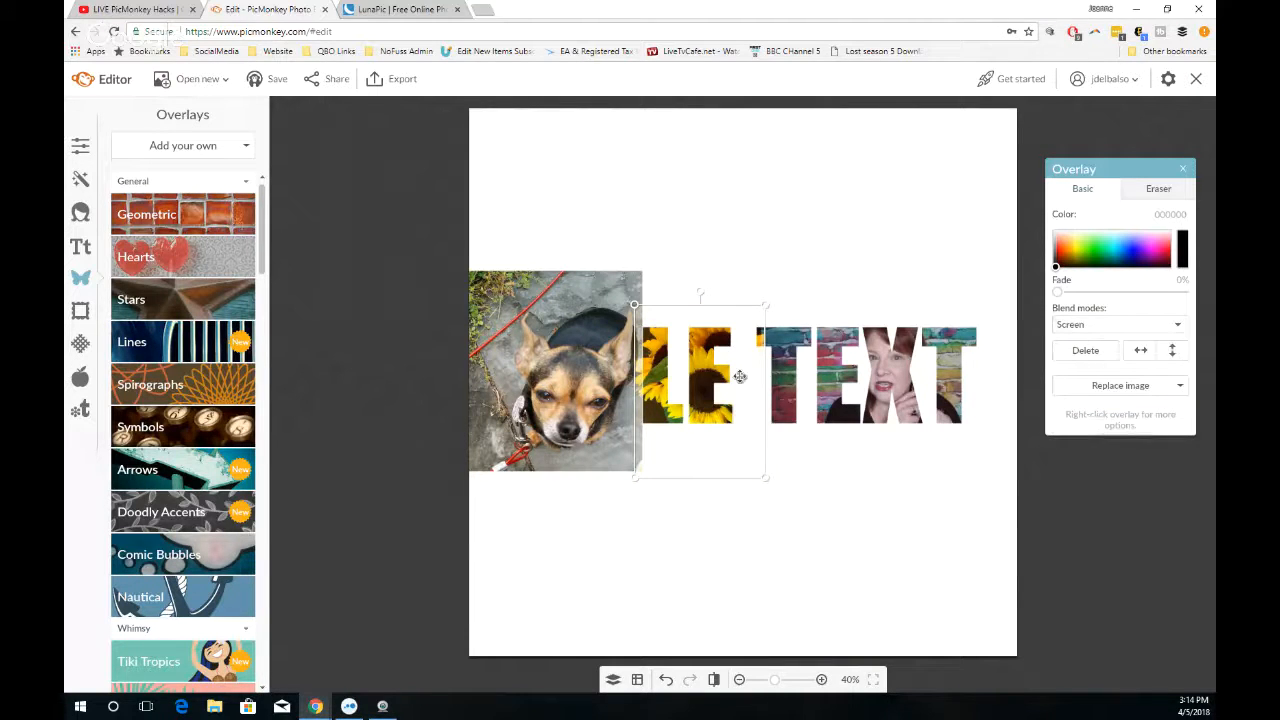
left_click_drag(740, 378, 728, 377)
Set the dog overlay's blend mode to Screen, shift it up and left so the face fills the first letters, and deselect it
left_click(580, 380)
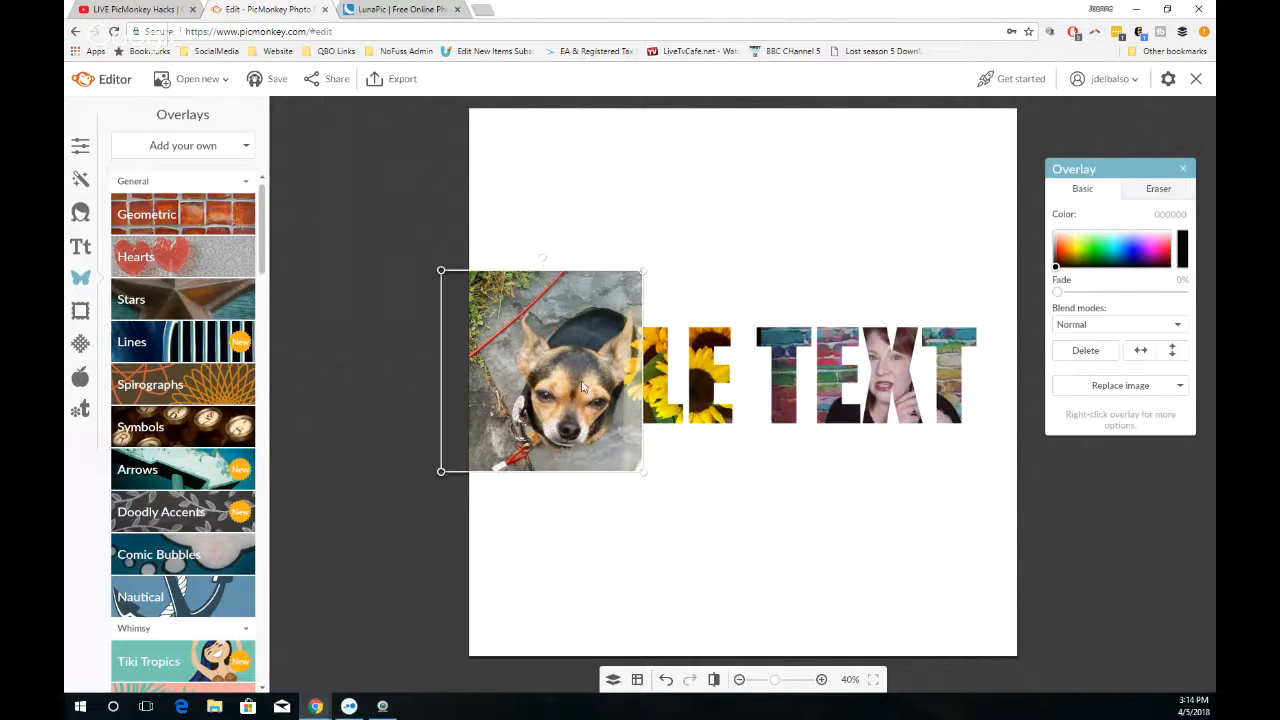
left_click(1116, 322)
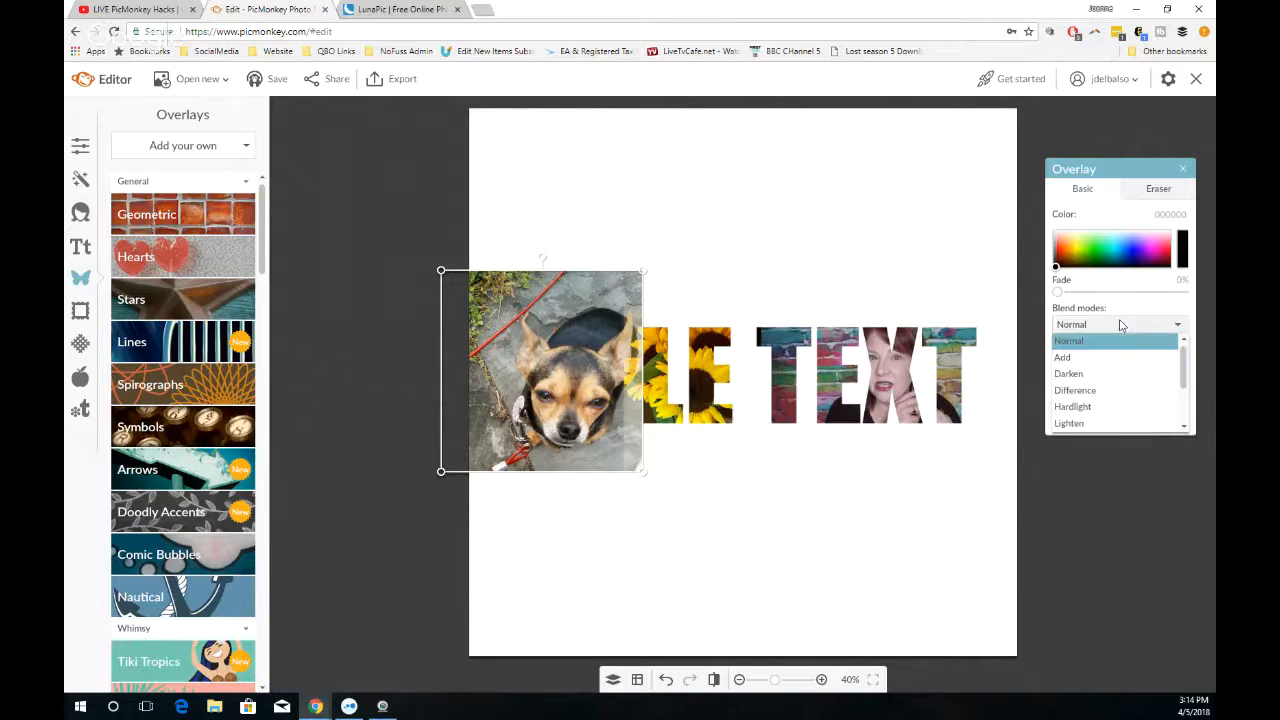
scroll(1187, 360, "down", 2)
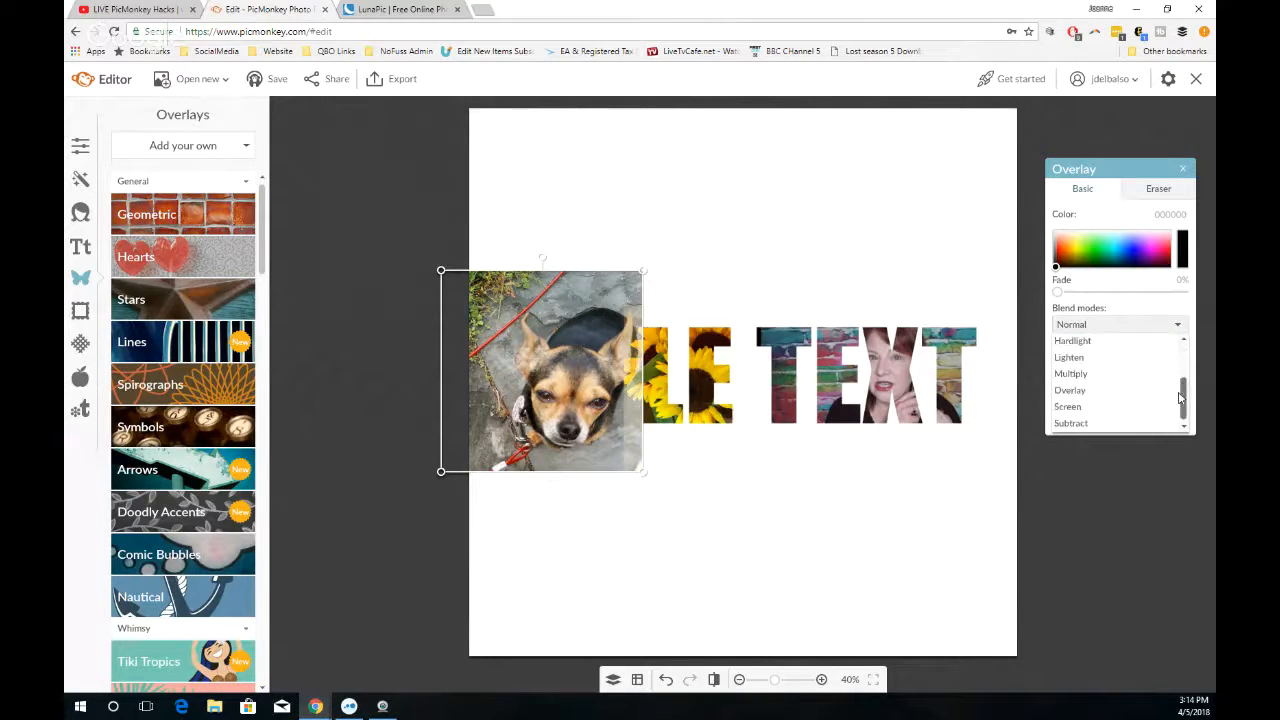
left_click(1074, 409)
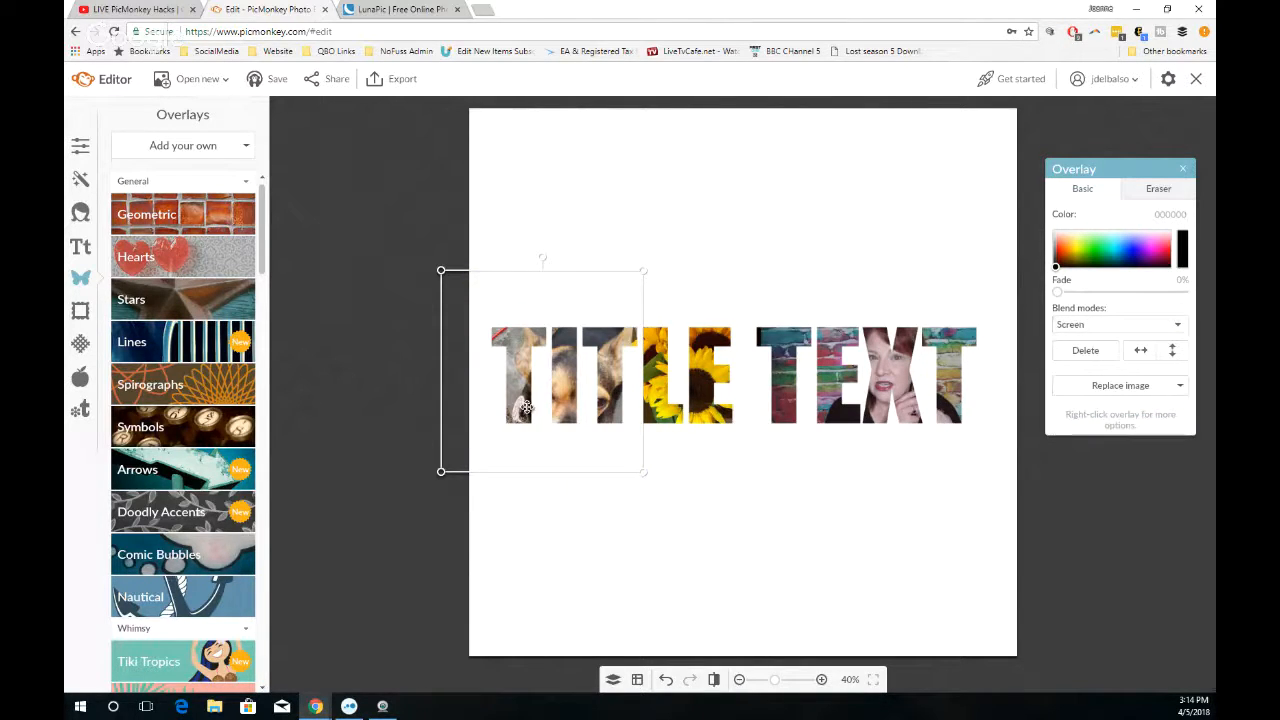
left_click_drag(557, 387, 537, 366)
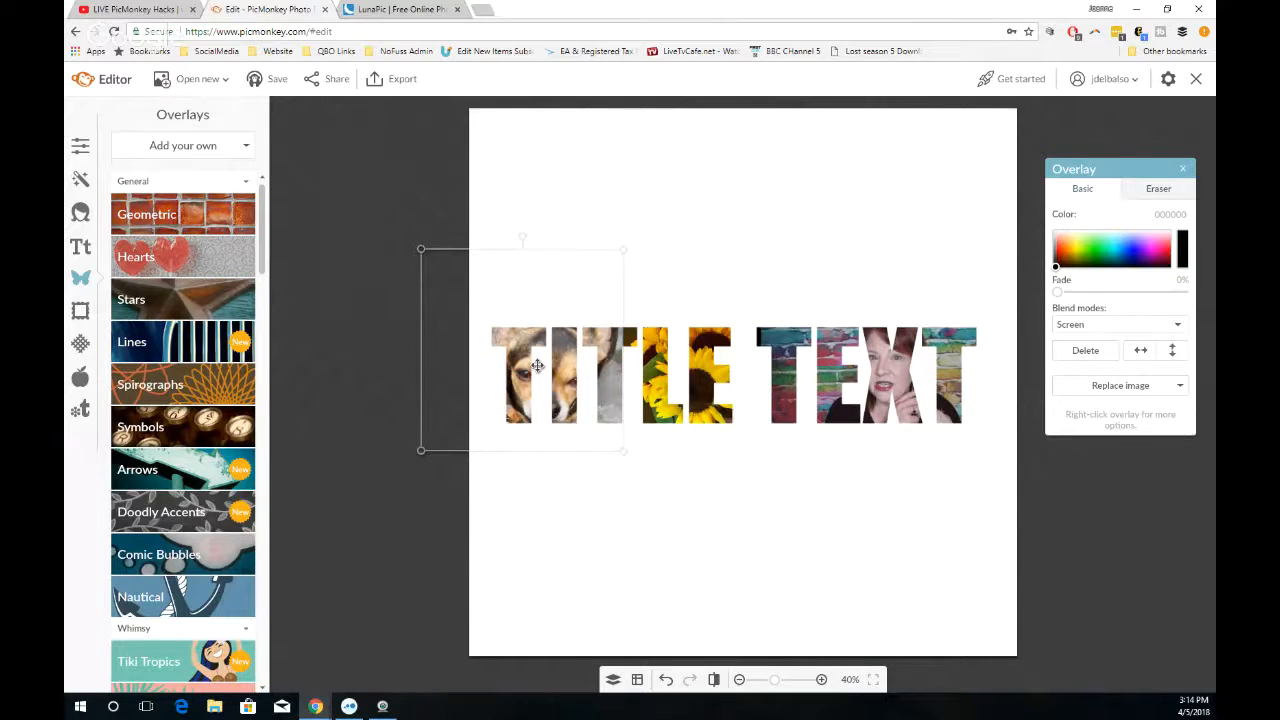
left_click(725, 208)
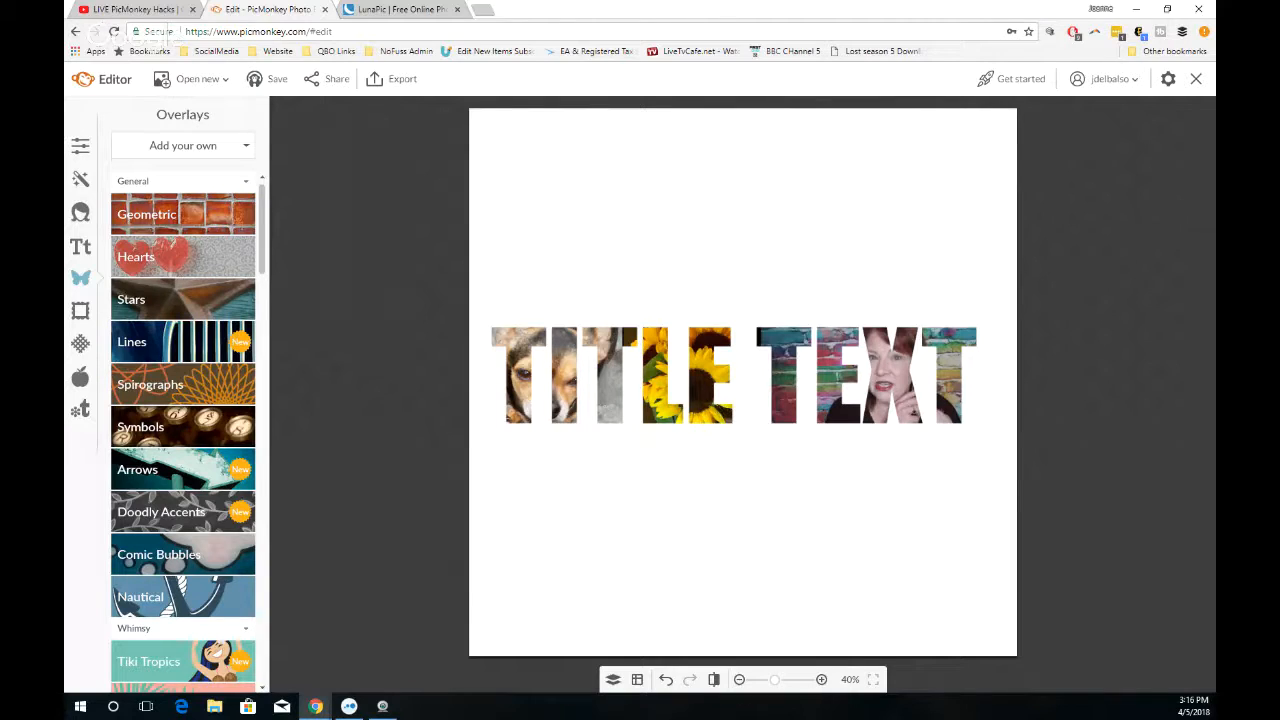
Crop the canvas around the title to 1915 x 726 pixels with no fixed proportions
left_click(86, 147)
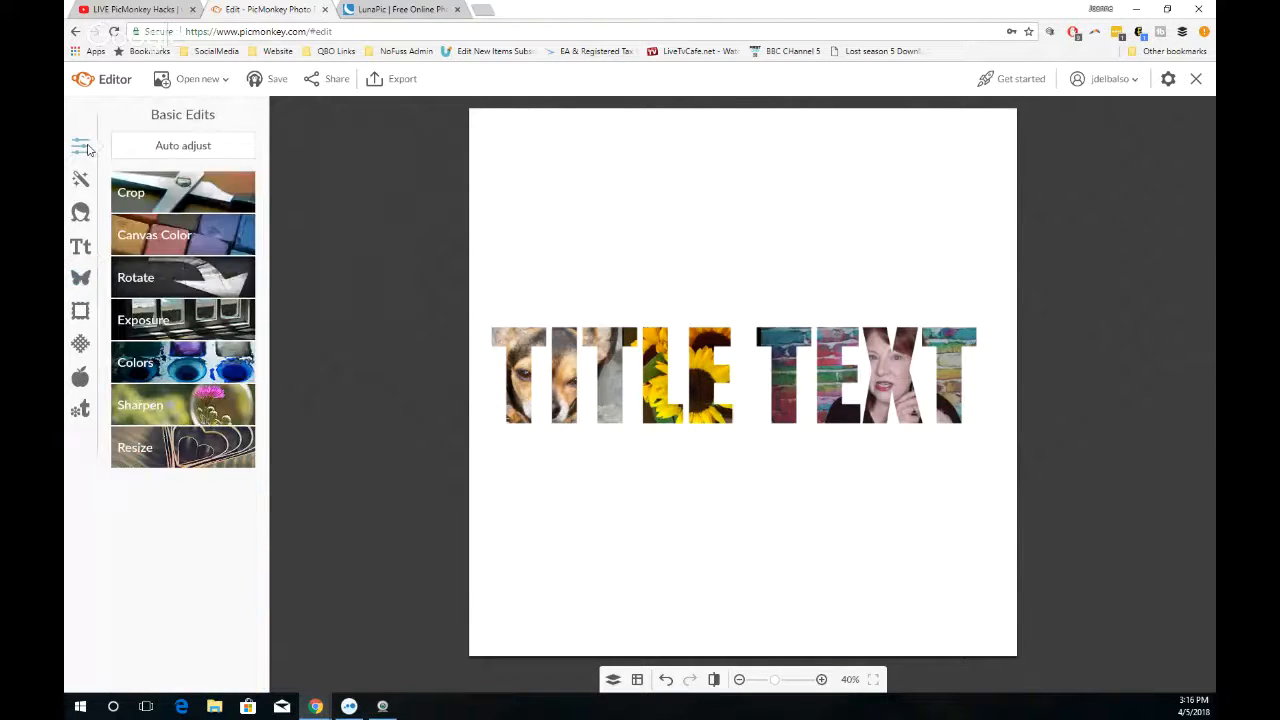
left_click(216, 182)
left_click_drag(558, 199, 440, 266)
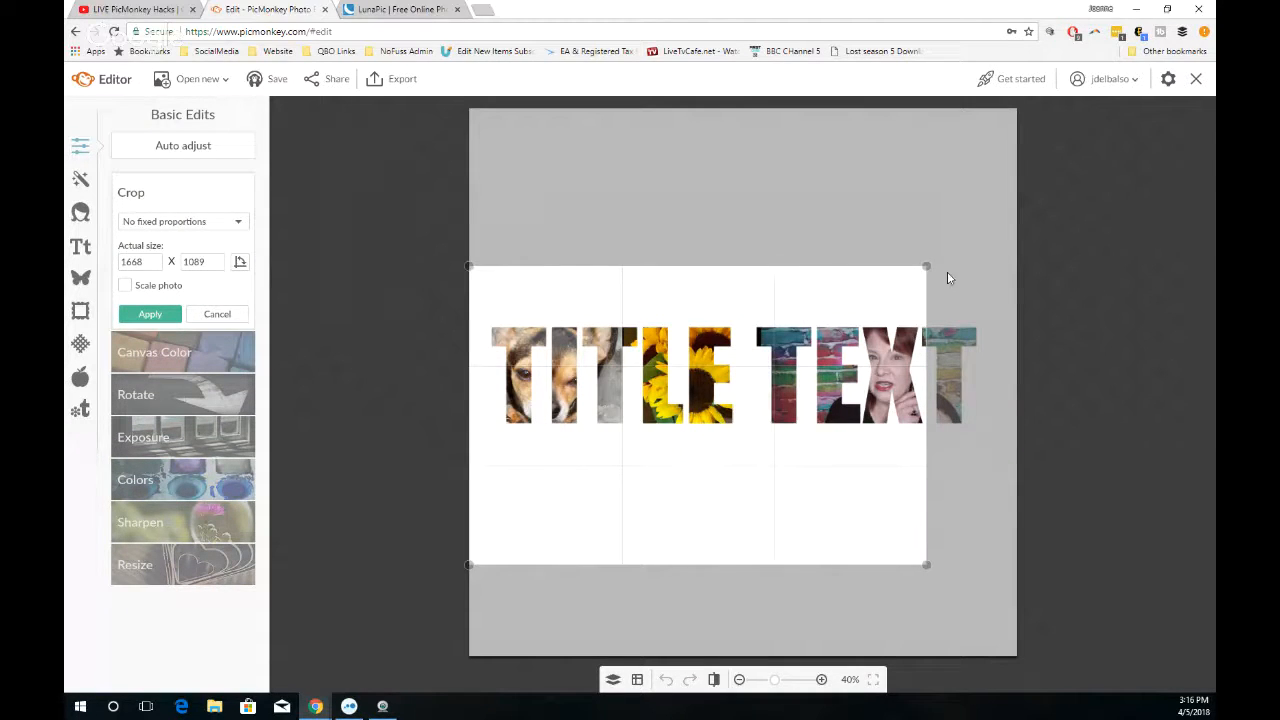
left_click_drag(930, 266, 1017, 272)
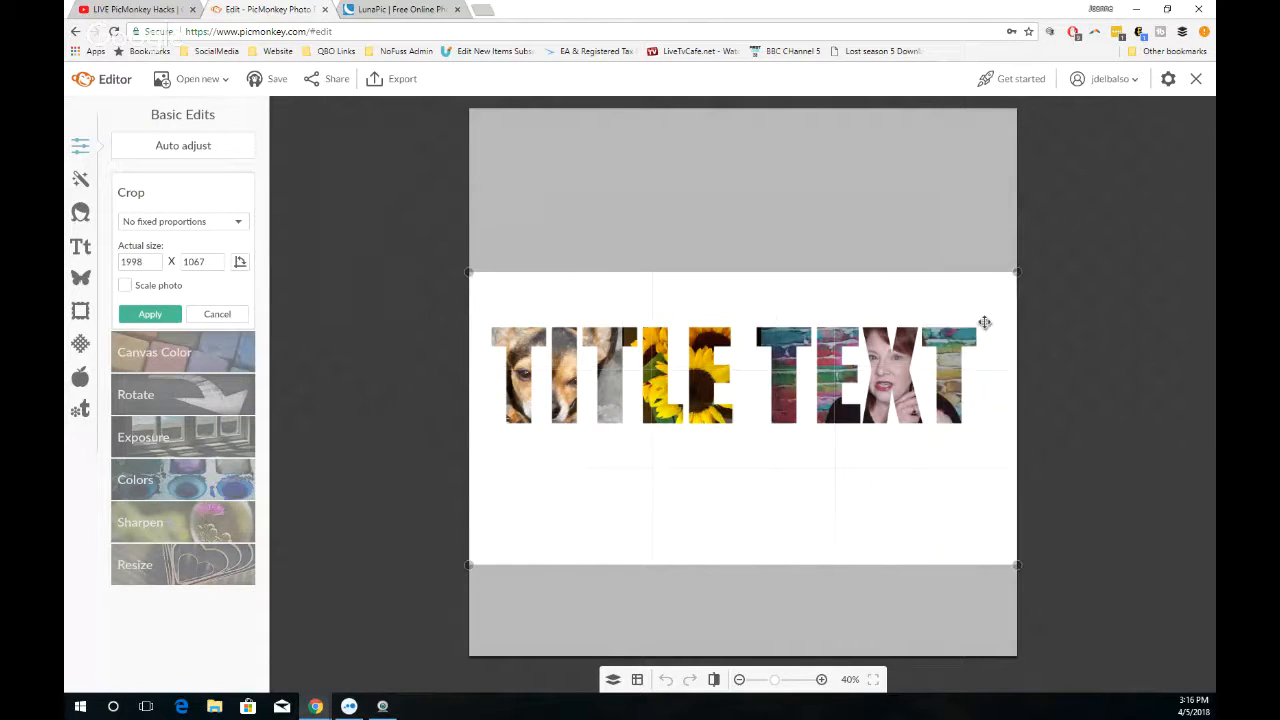
left_click_drag(1017, 565, 994, 471)
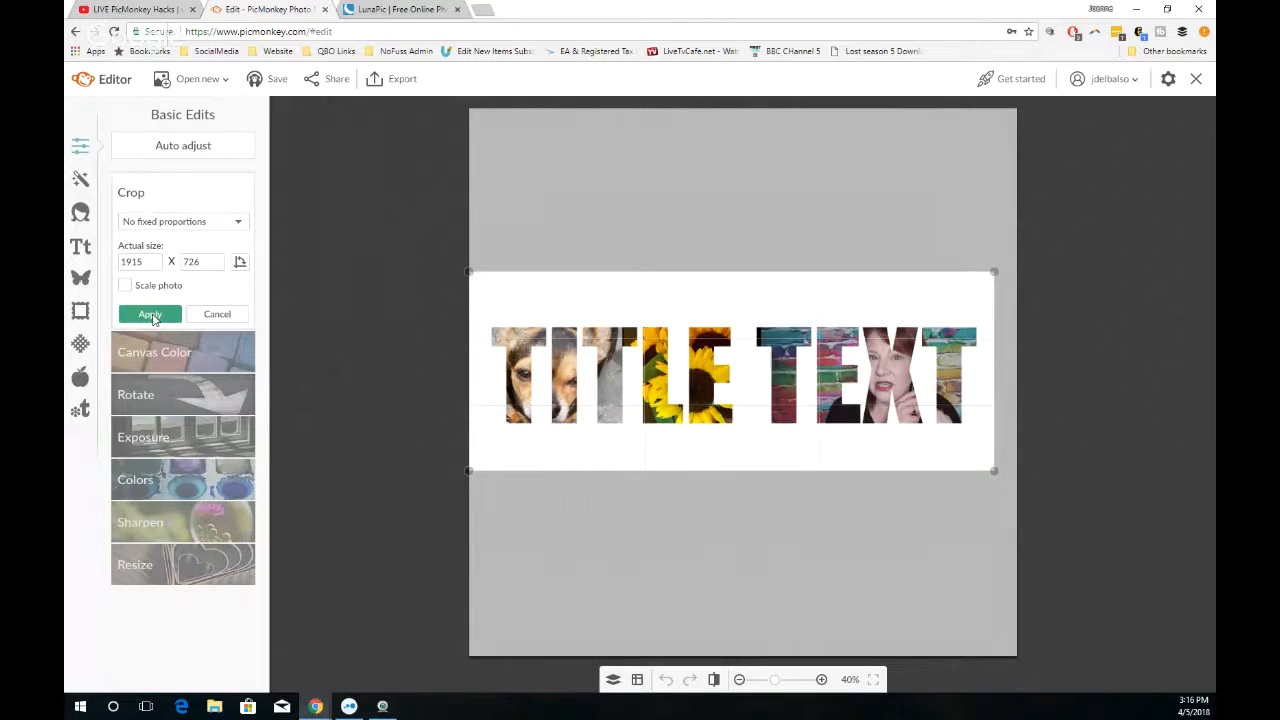
left_click(150, 315)
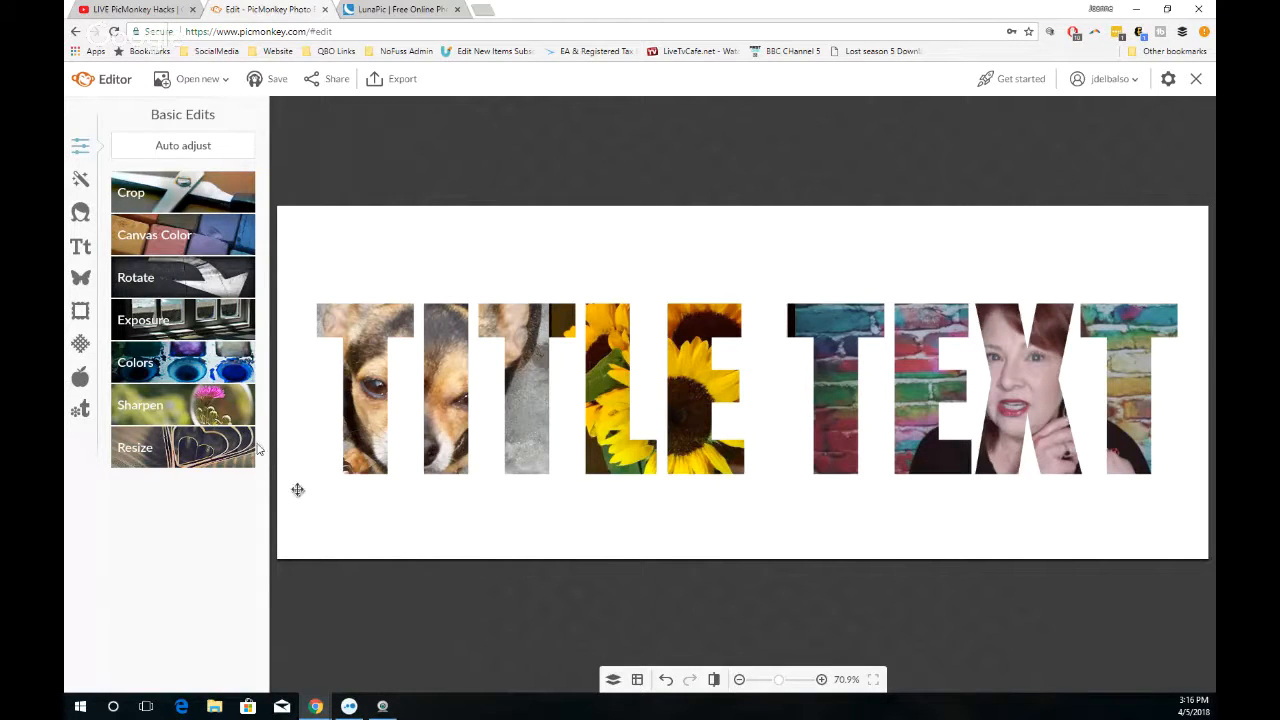
Export the cropped title graphic to the Desktop as a JPG named DEMO at Pierce quality, 1915 x 726 pixels
left_click(390, 80)
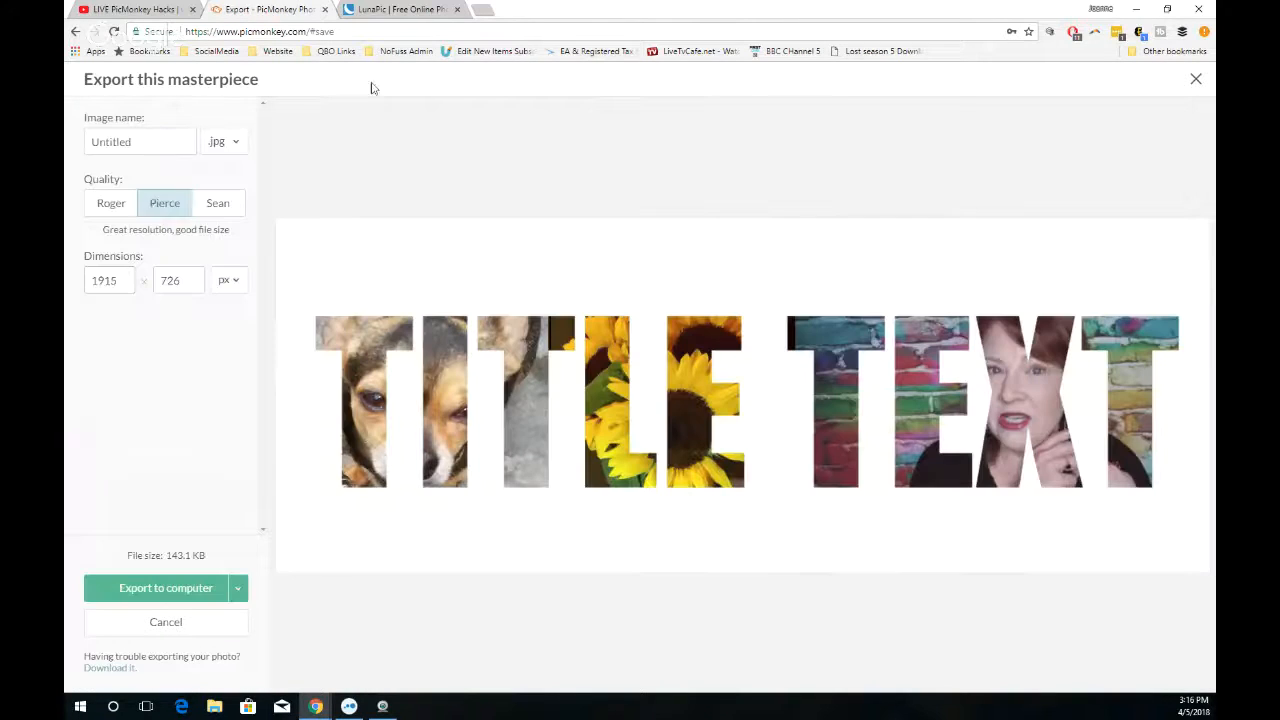
type("DEMO")
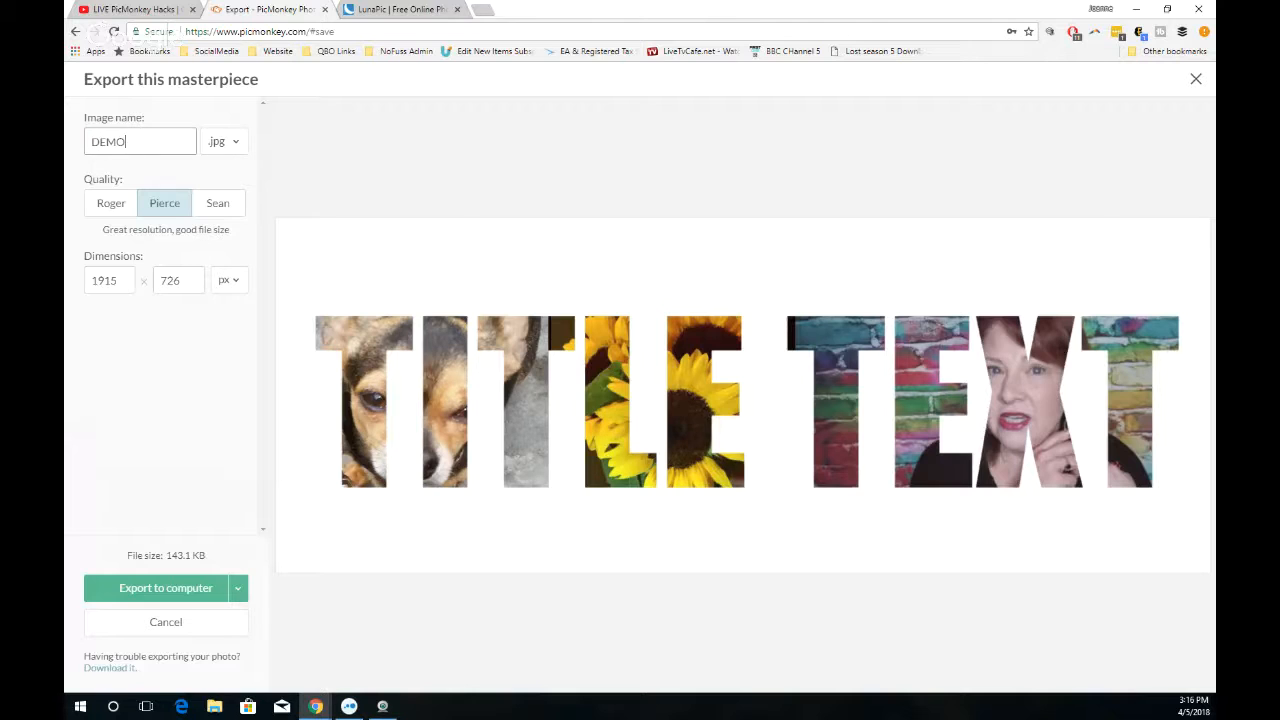
left_click(150, 600)
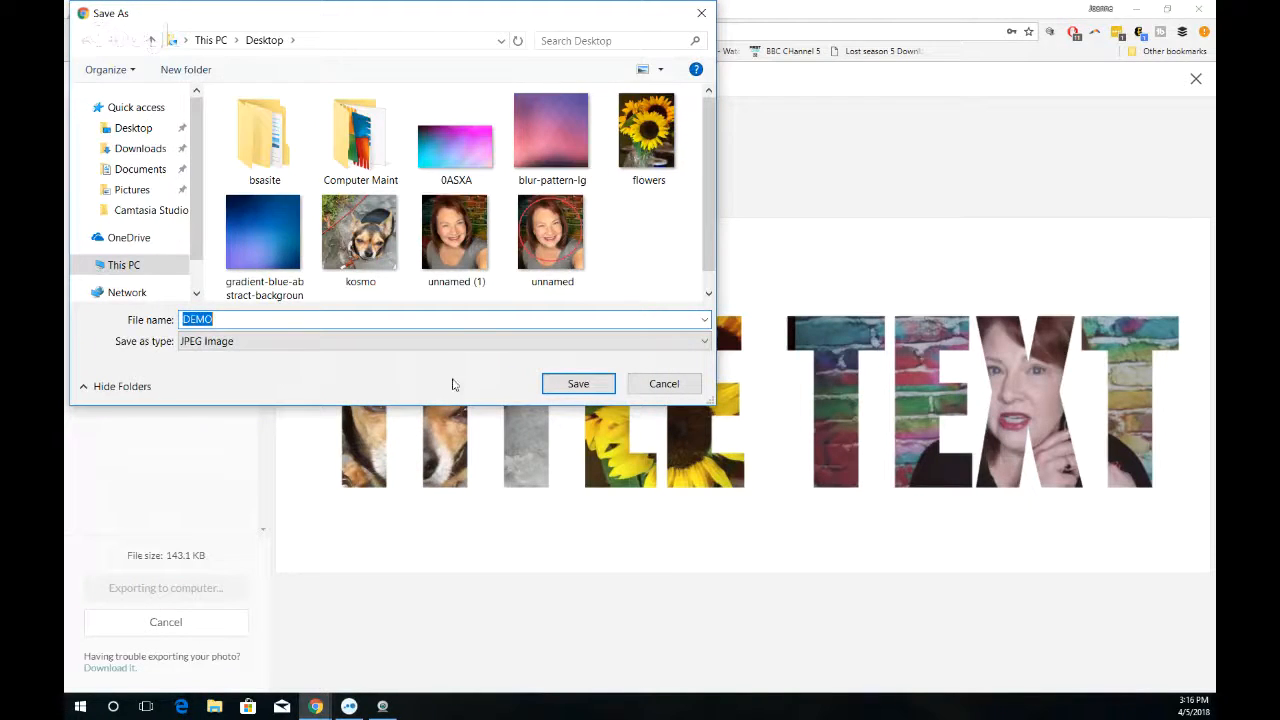
left_click(582, 386)
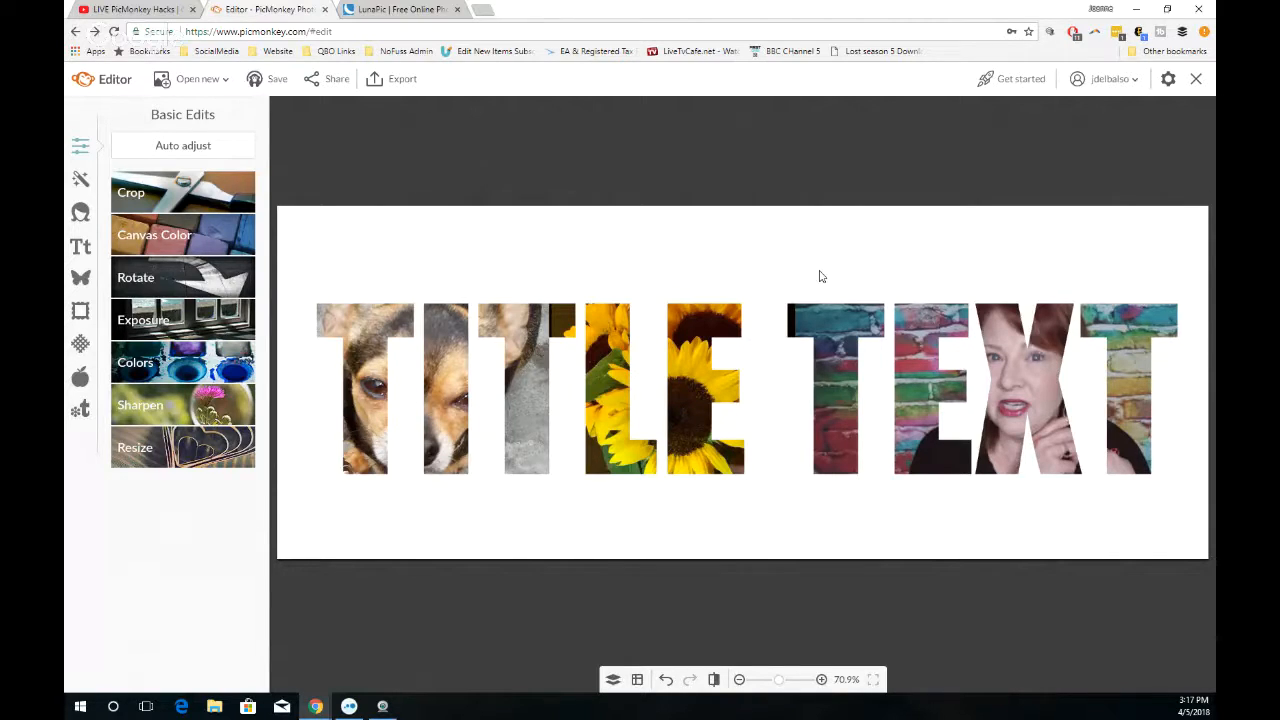
Switch to LunaPic and upload the DEMO image from the Desktop
left_click(405, 12)
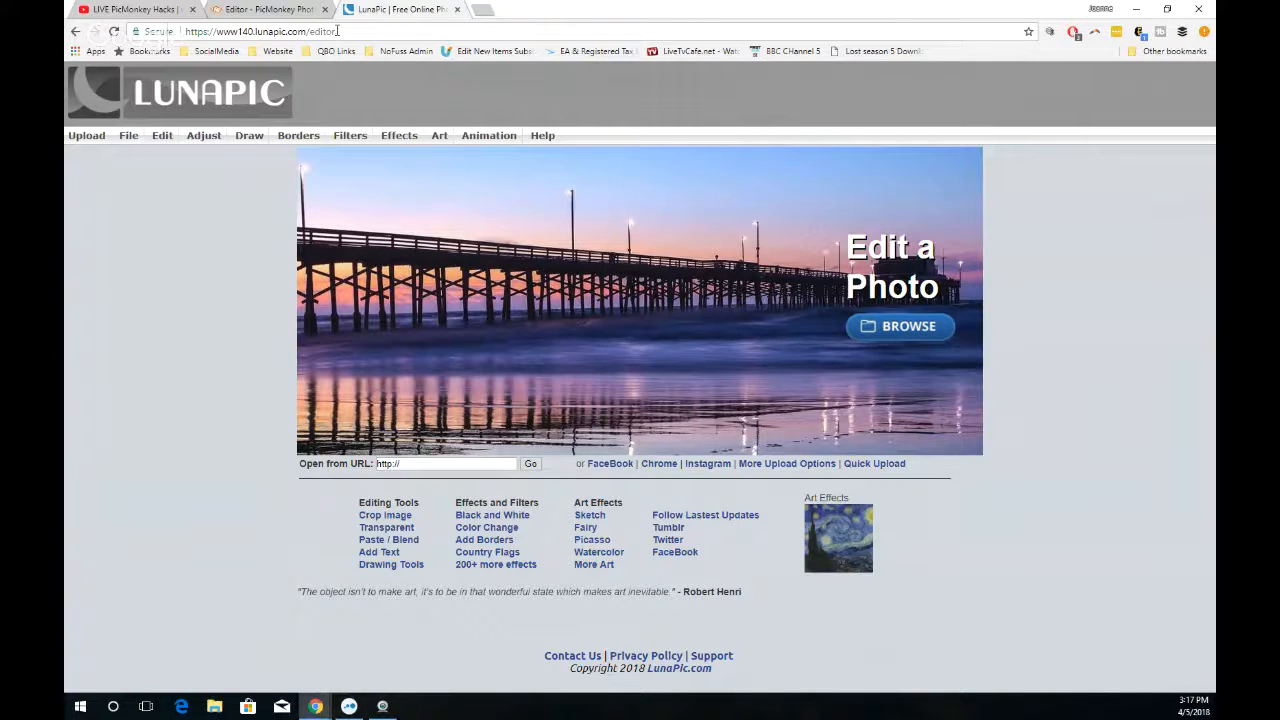
left_click(889, 330)
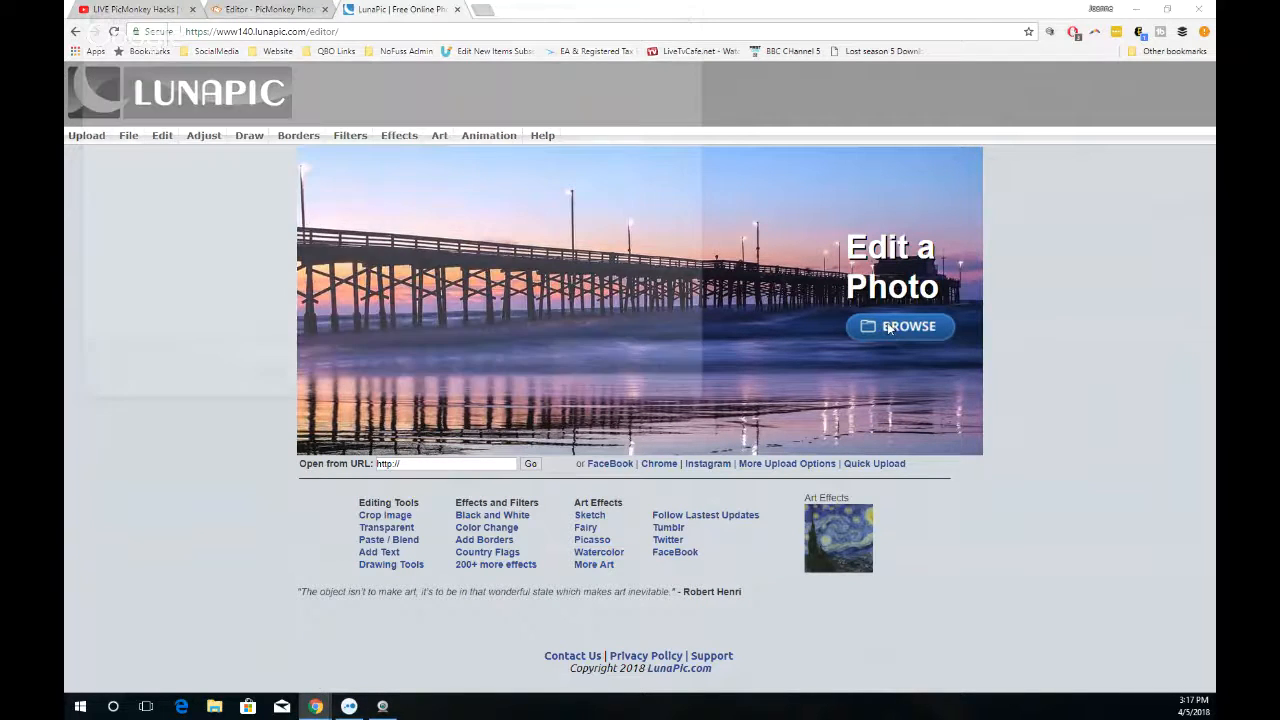
left_click(632, 155)
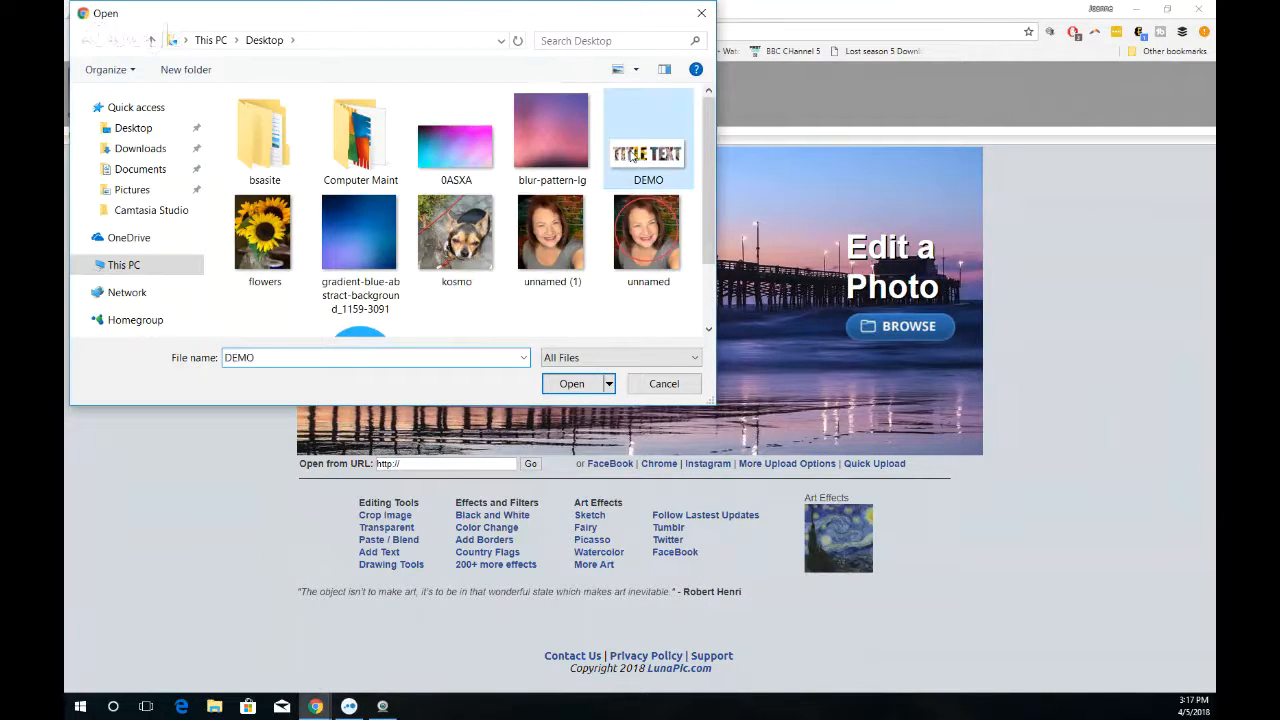
left_click(580, 388)
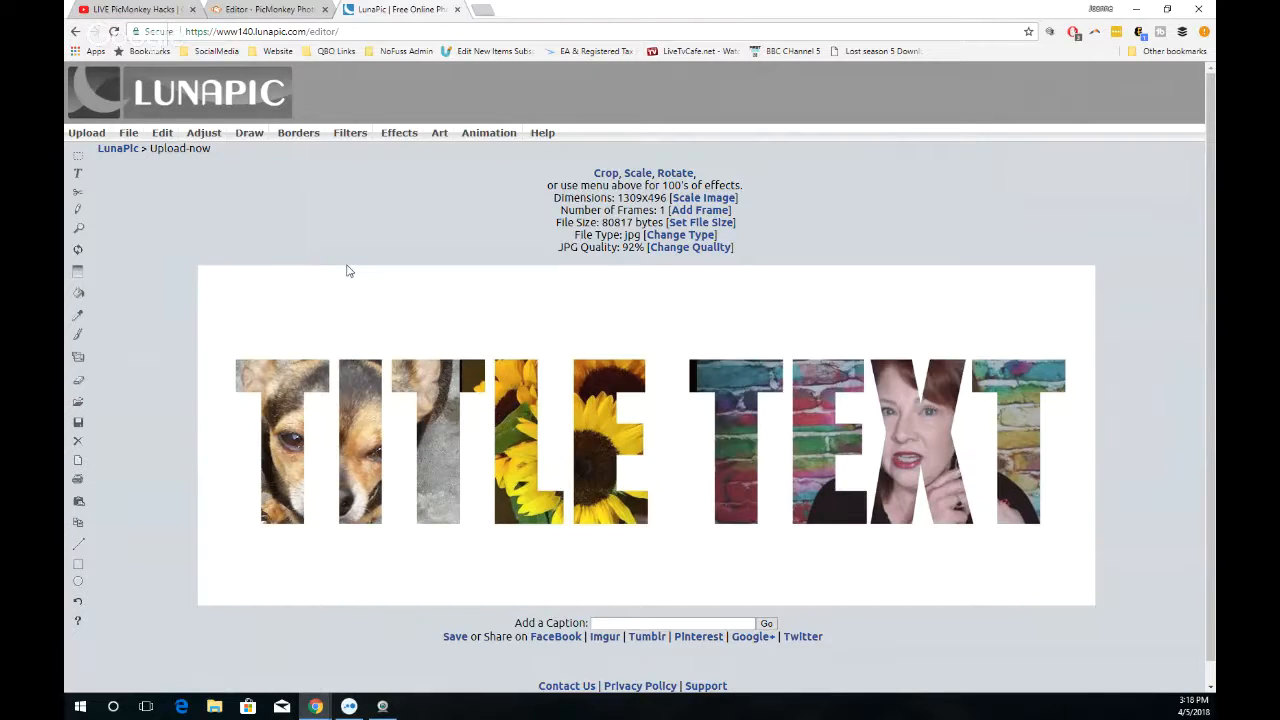
Make the white background around the title transparent and save the resulting image to the computer
mouse_move(155, 135)
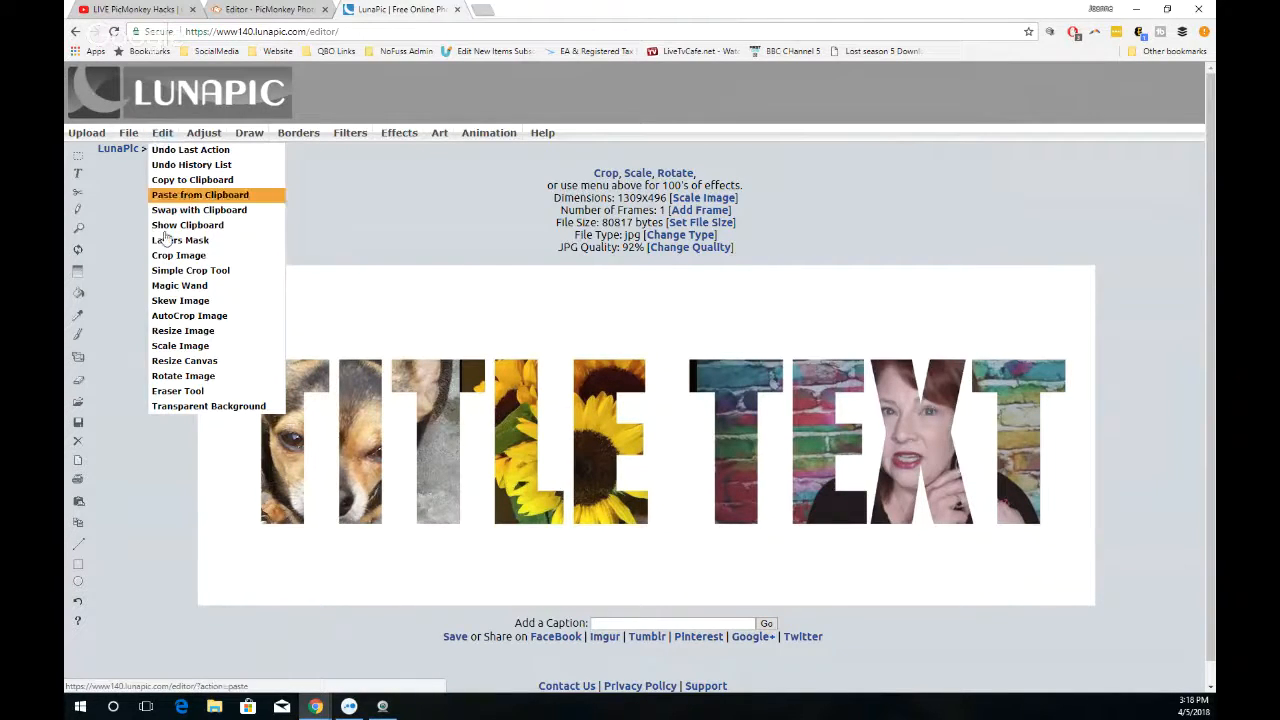
left_click(222, 408)
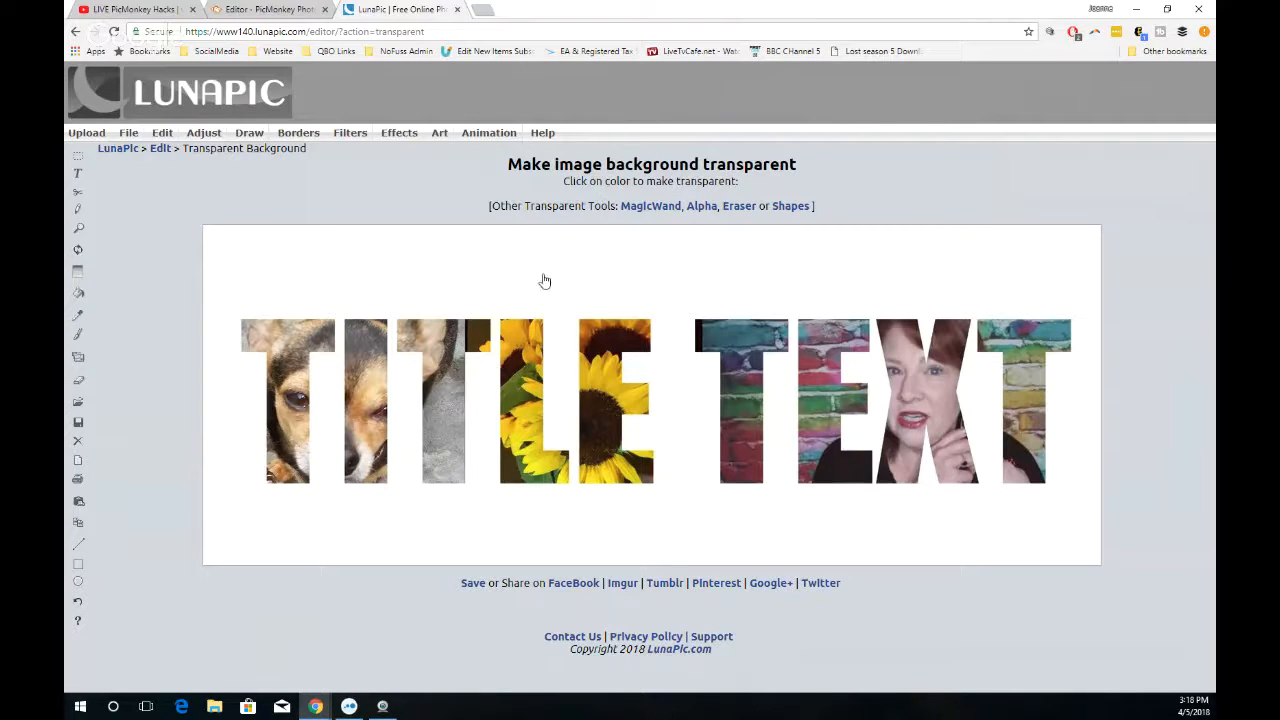
left_click(458, 272)
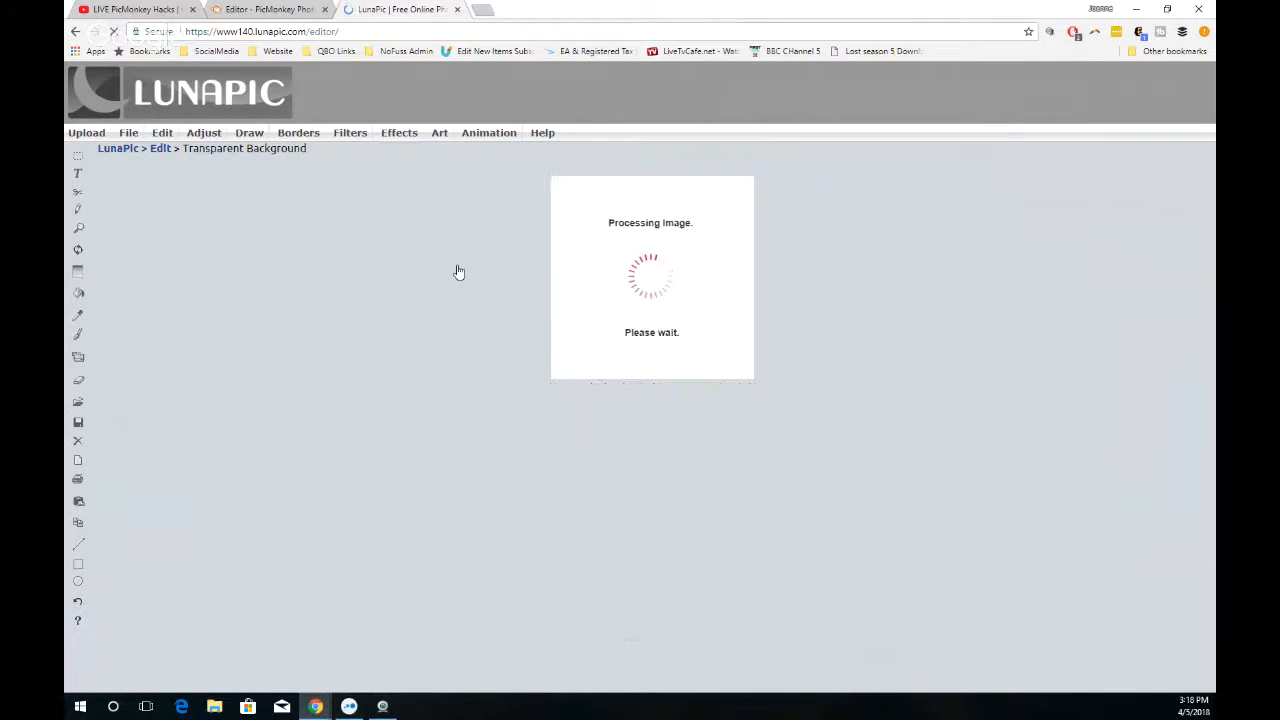
scroll(458, 272, "down", 3)
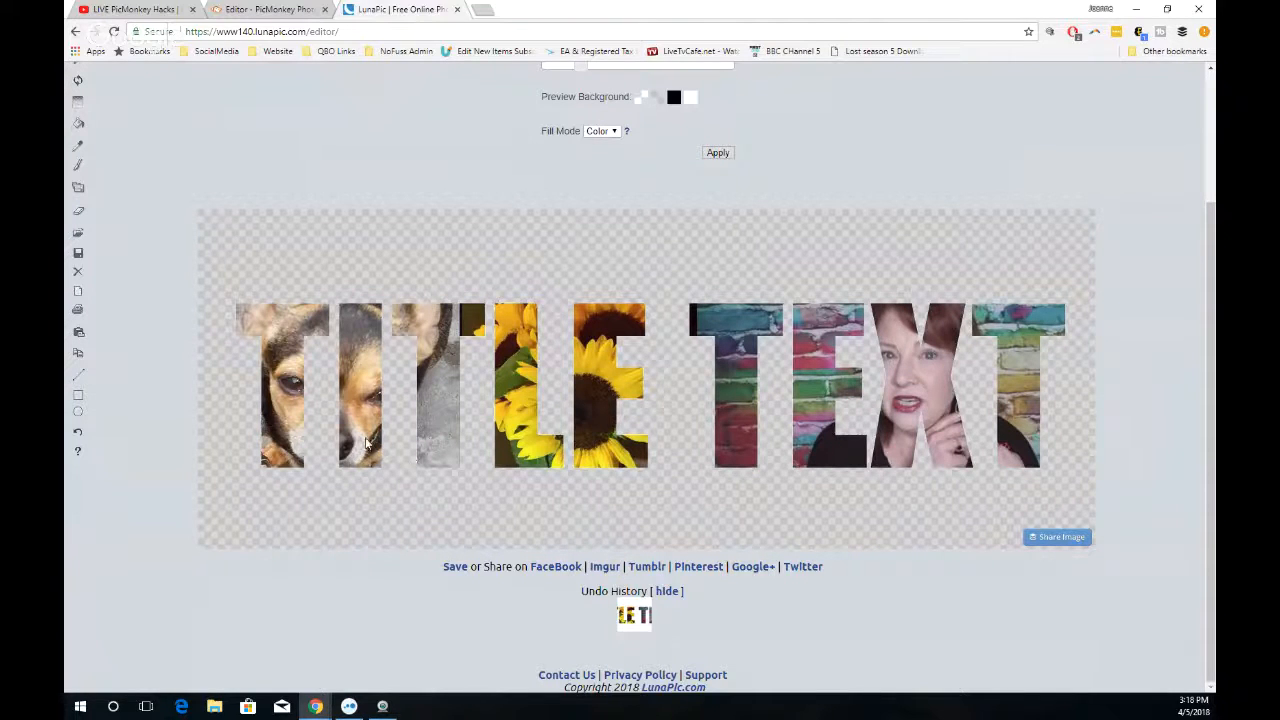
scroll(645, 495, "up", 3)
scroll(645, 495, "down", 3)
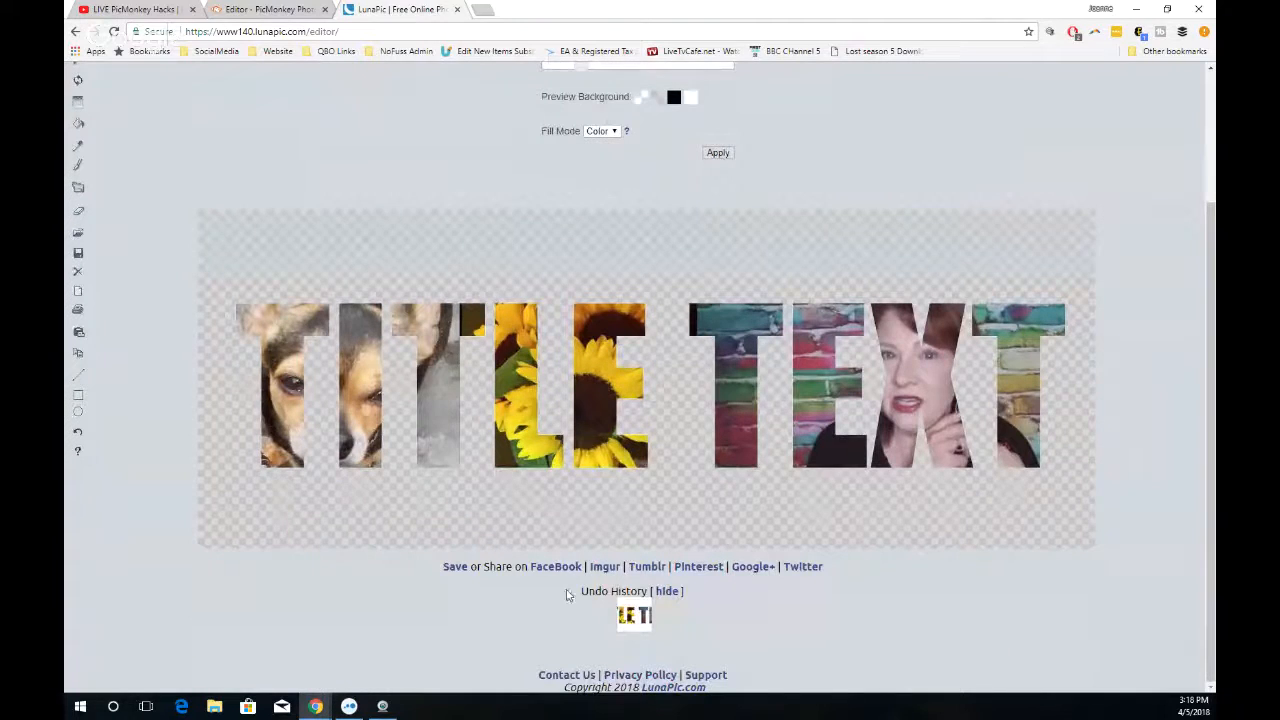
left_click(448, 568)
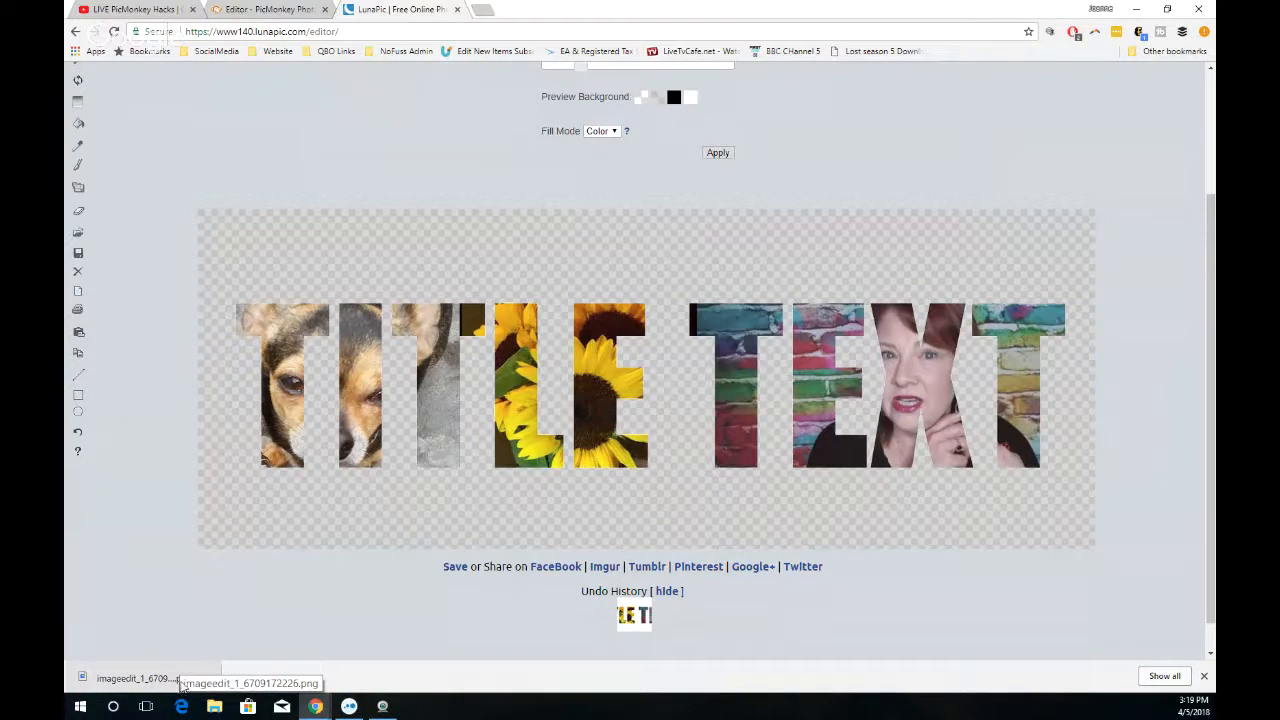
Switch back to PicMonkey, start over with a new blank canvas, and make the canvas transparent
left_click(268, 11)
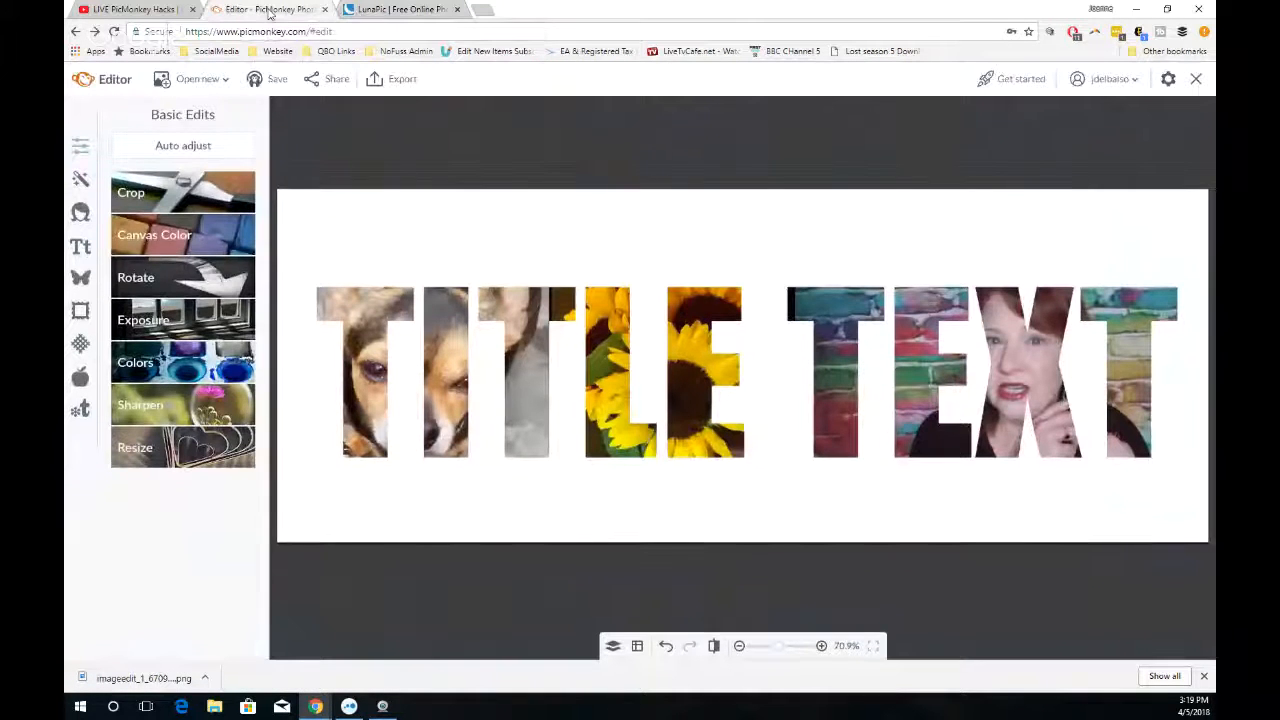
left_click(114, 32)
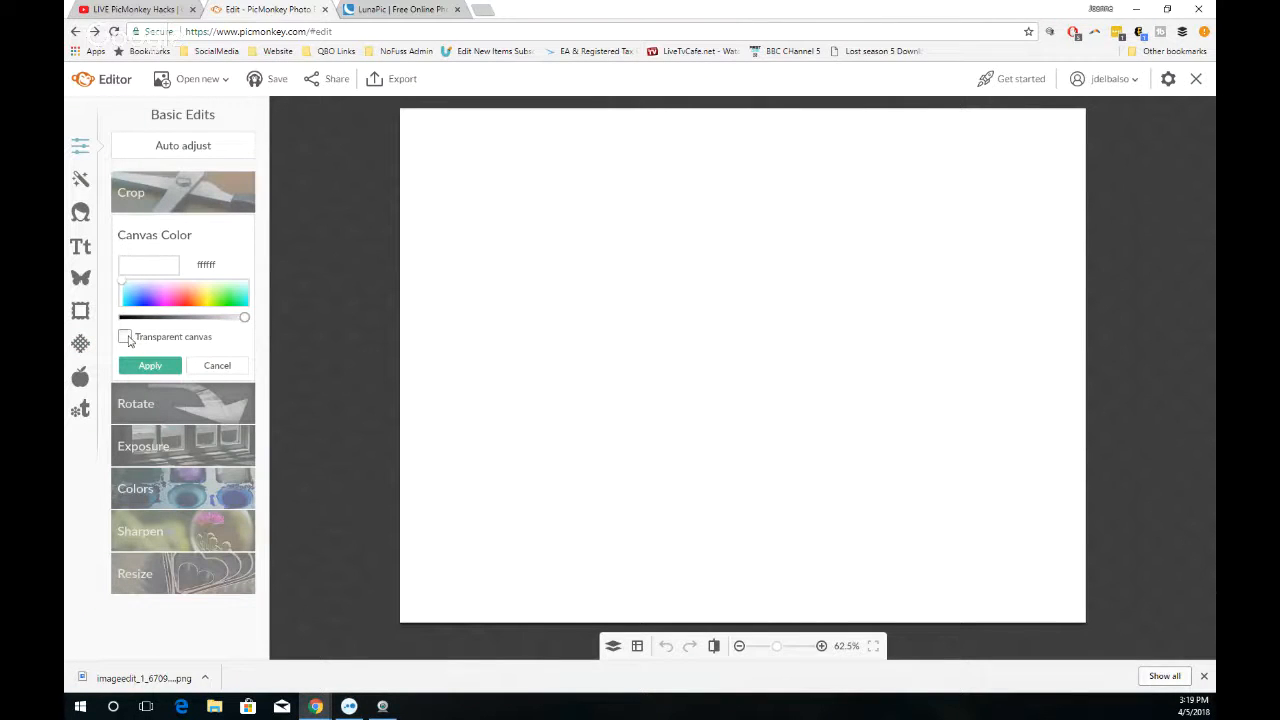
left_click(125, 337)
left_click(149, 366)
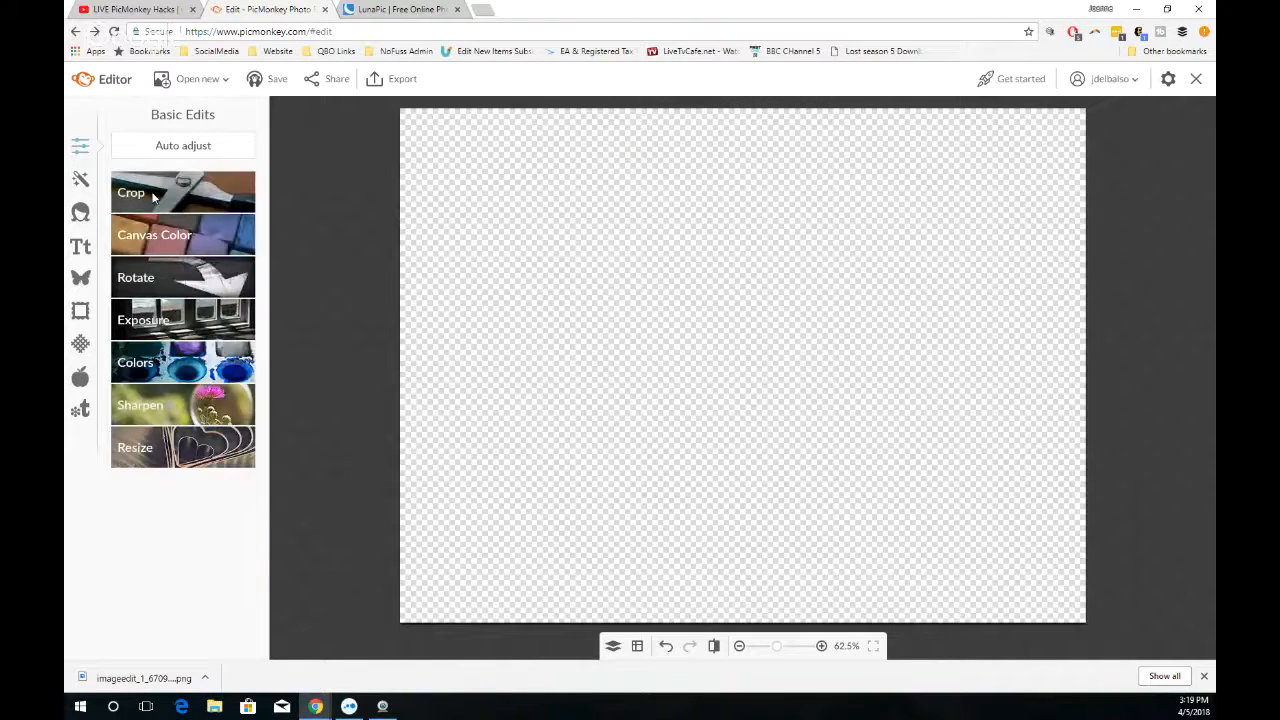
Crop the transparent canvas to 1280 x 720 pixels with no fixed proportions
left_click(154, 197)
double_click(142, 261)
type("1280")
key("Tab")
type("720")
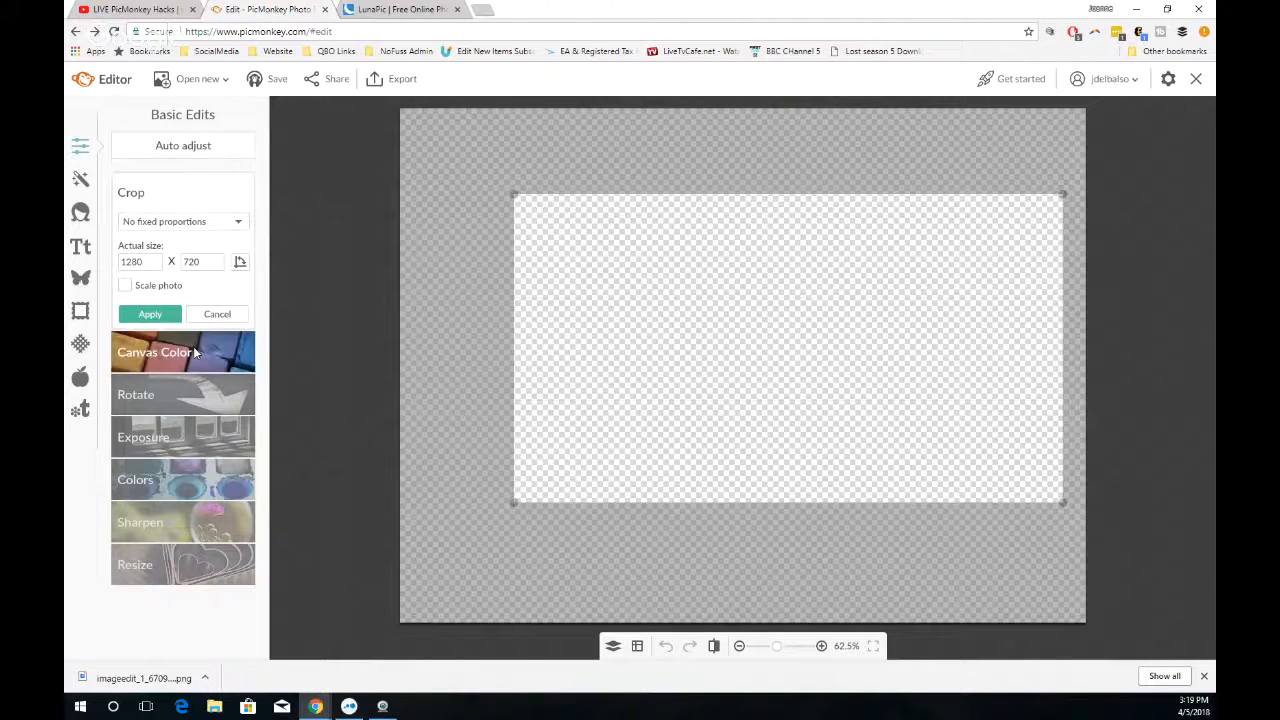
left_click(150, 315)
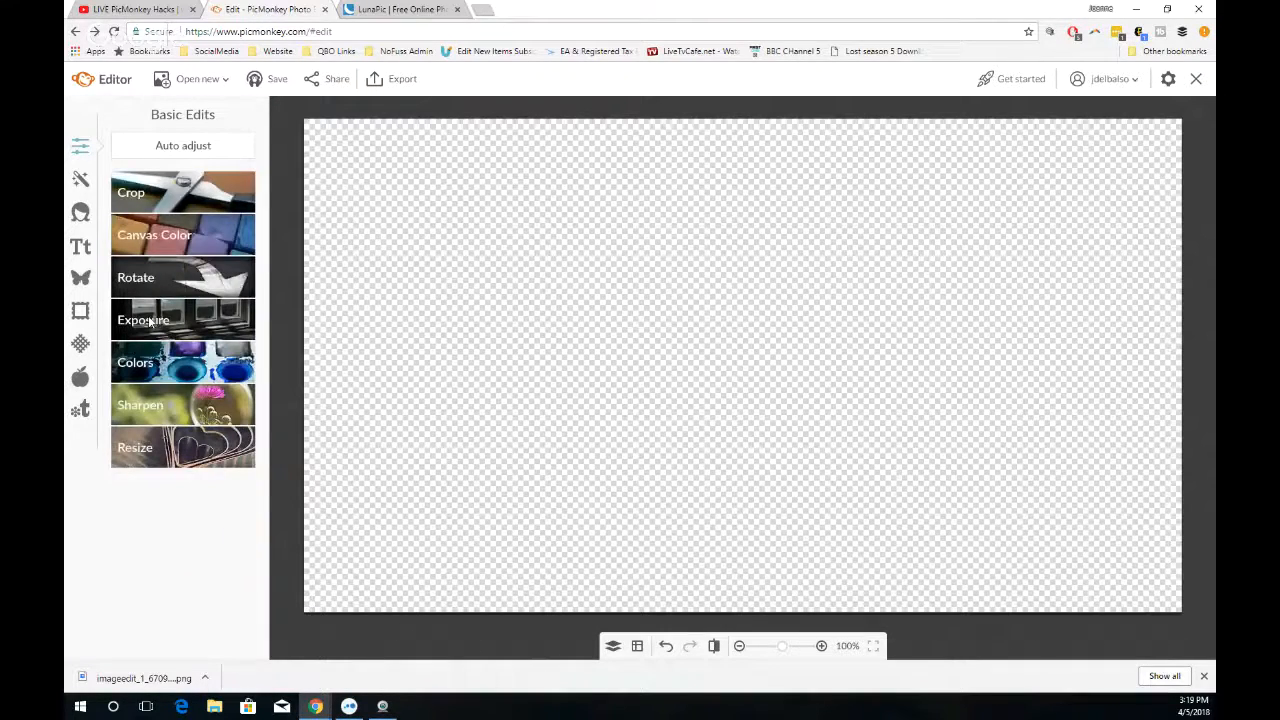
Add the 0ASXA gradient image from the computer as an overlay, enlarge it to cover the whole canvas, and deselect it
left_click(81, 279)
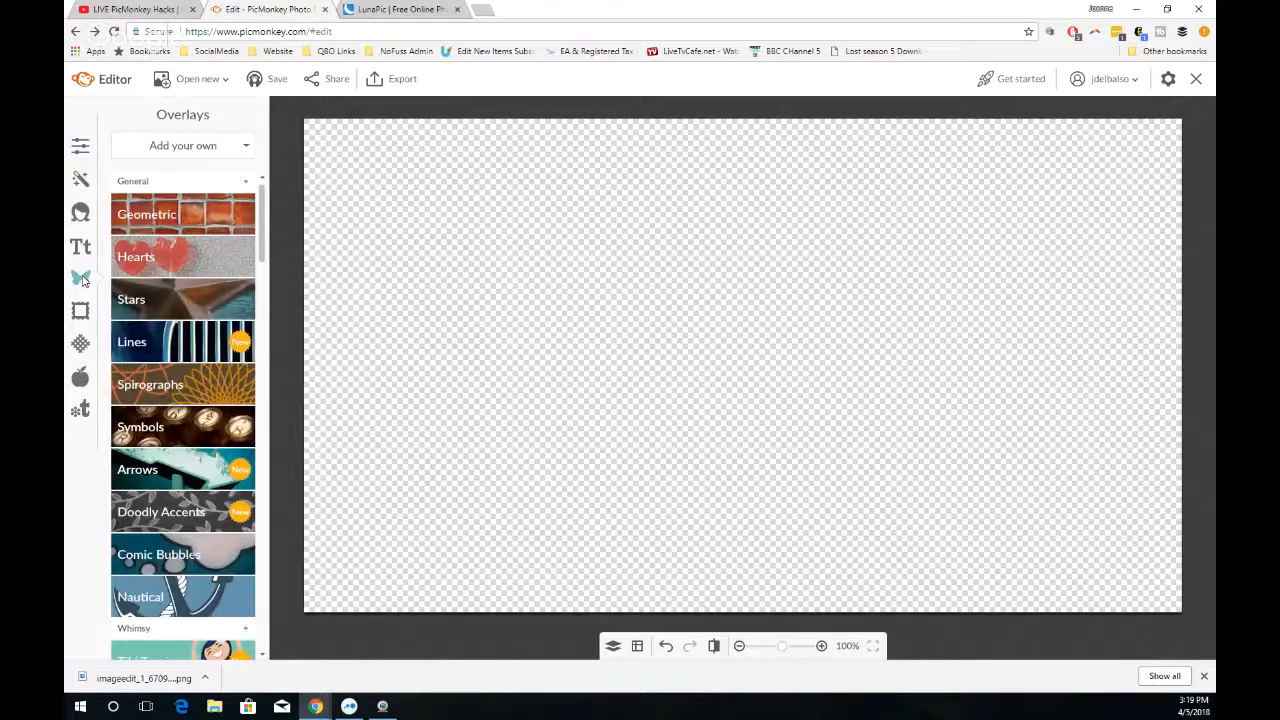
left_click(186, 148)
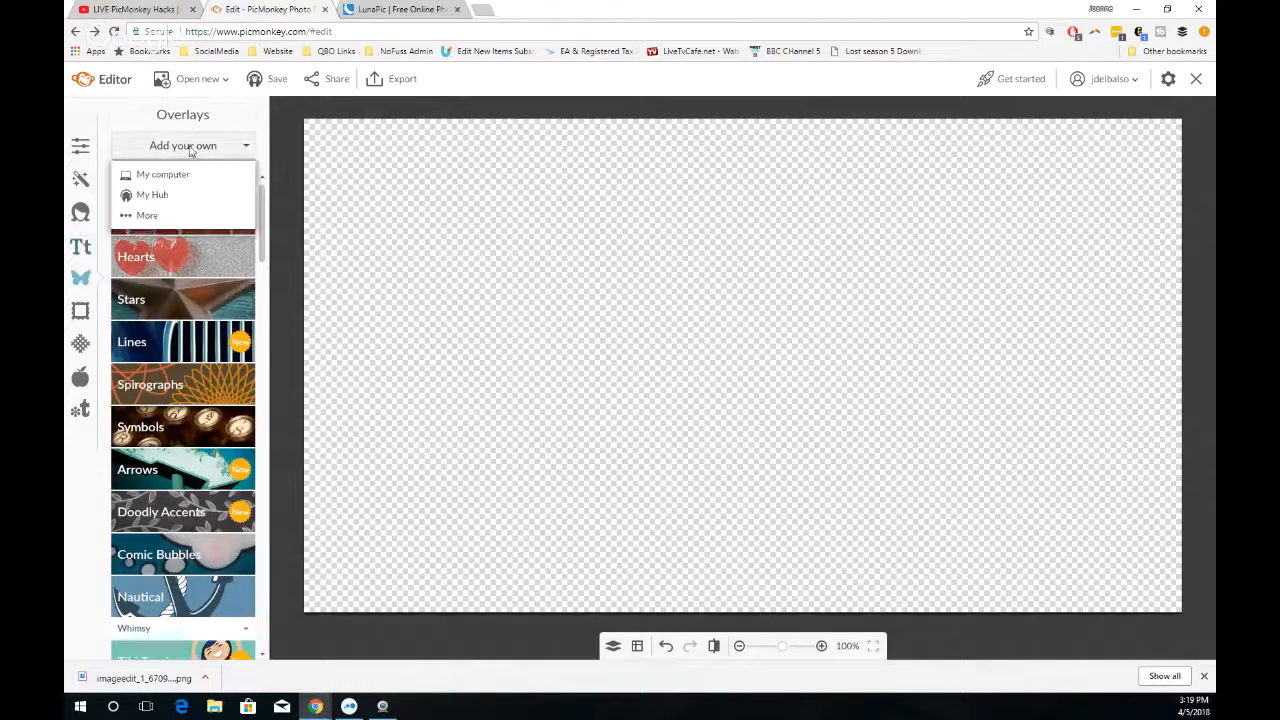
left_click(180, 175)
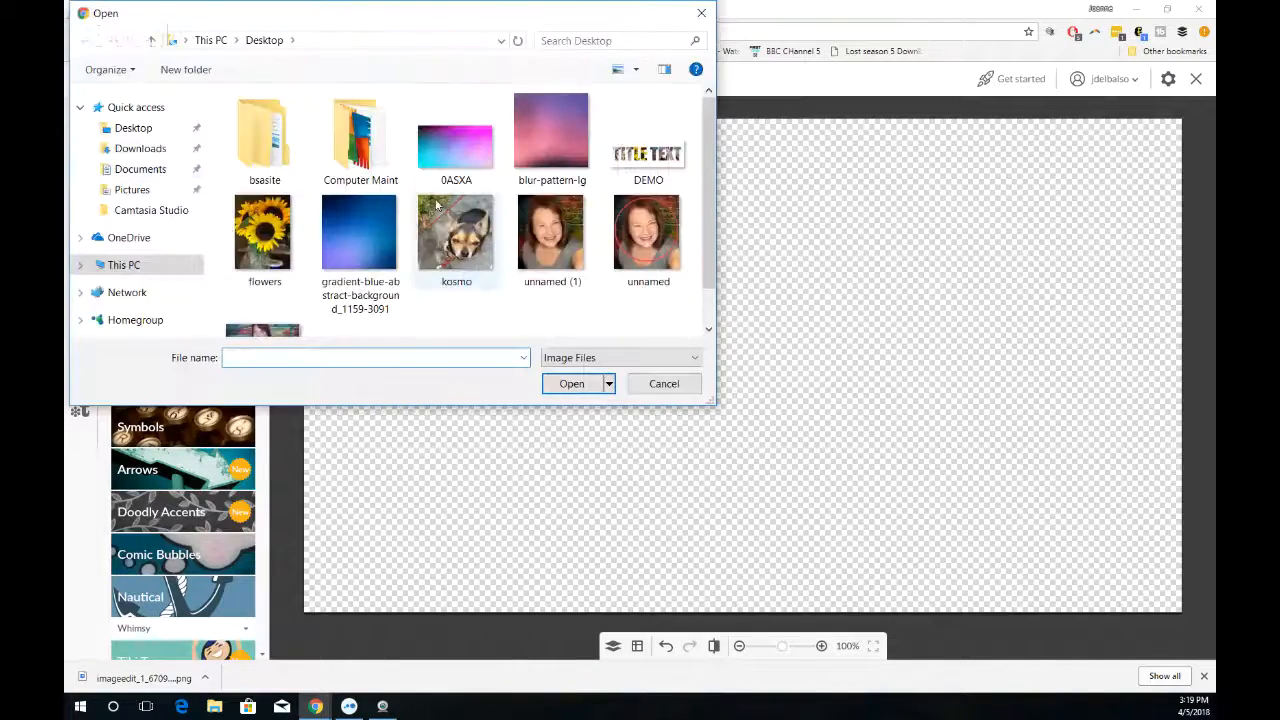
left_click(462, 153)
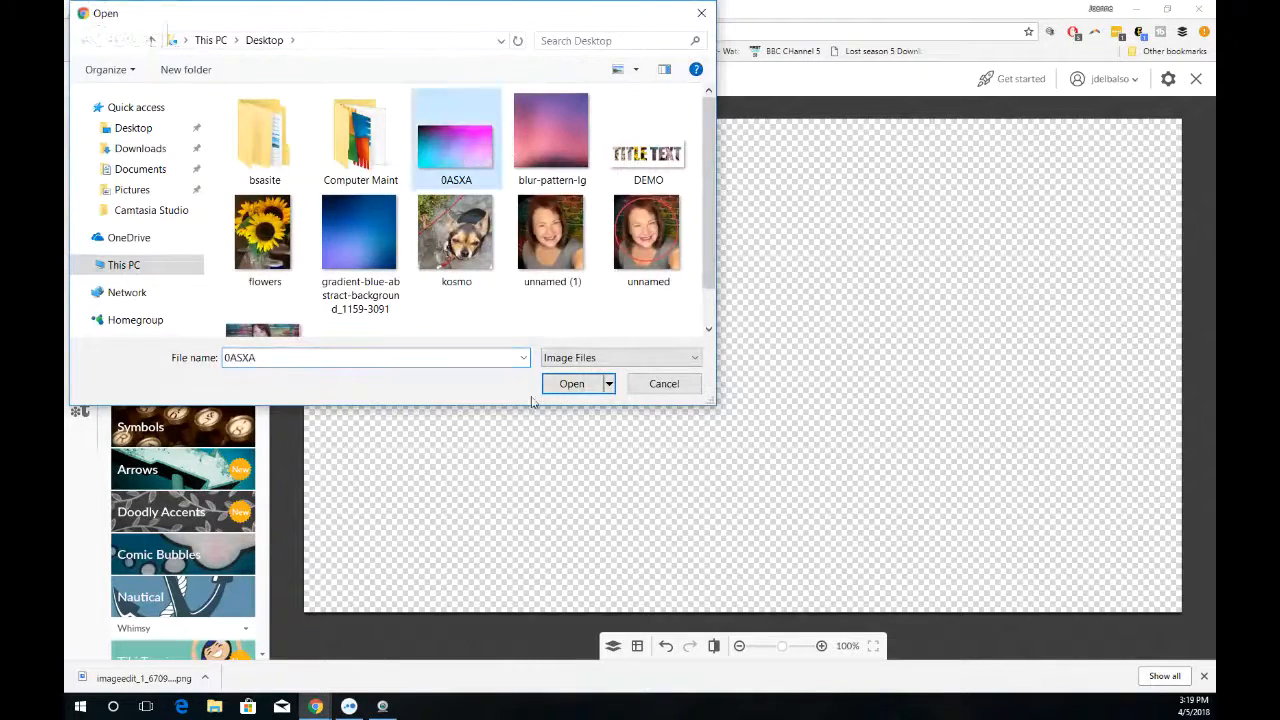
left_click(571, 384)
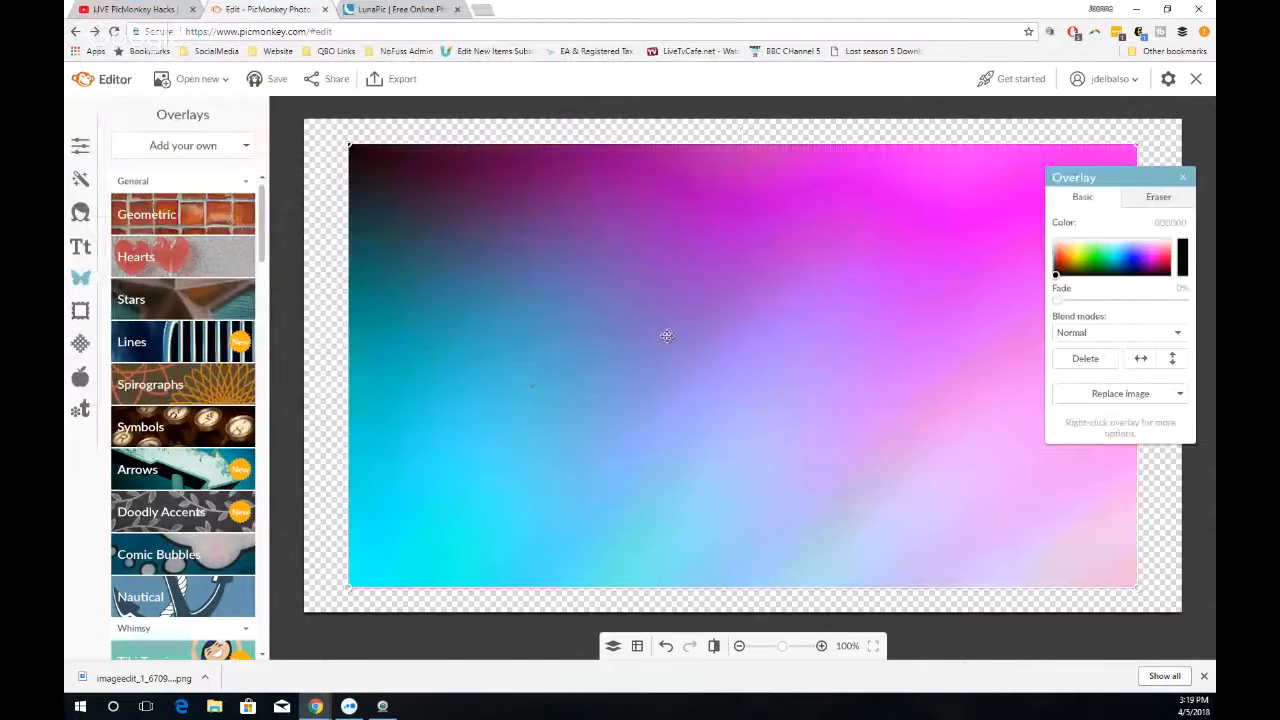
left_click_drag(1137, 146, 1207, 104)
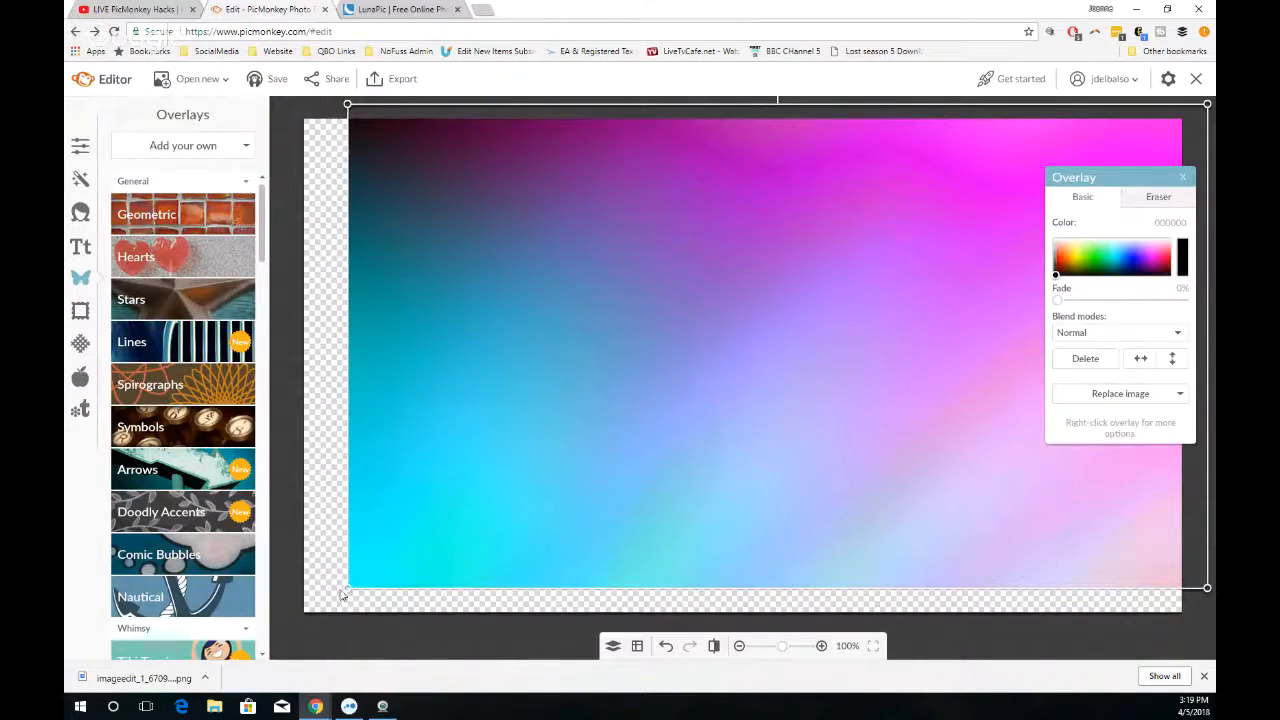
left_click_drag(344, 588, 262, 621)
left_click(280, 124)
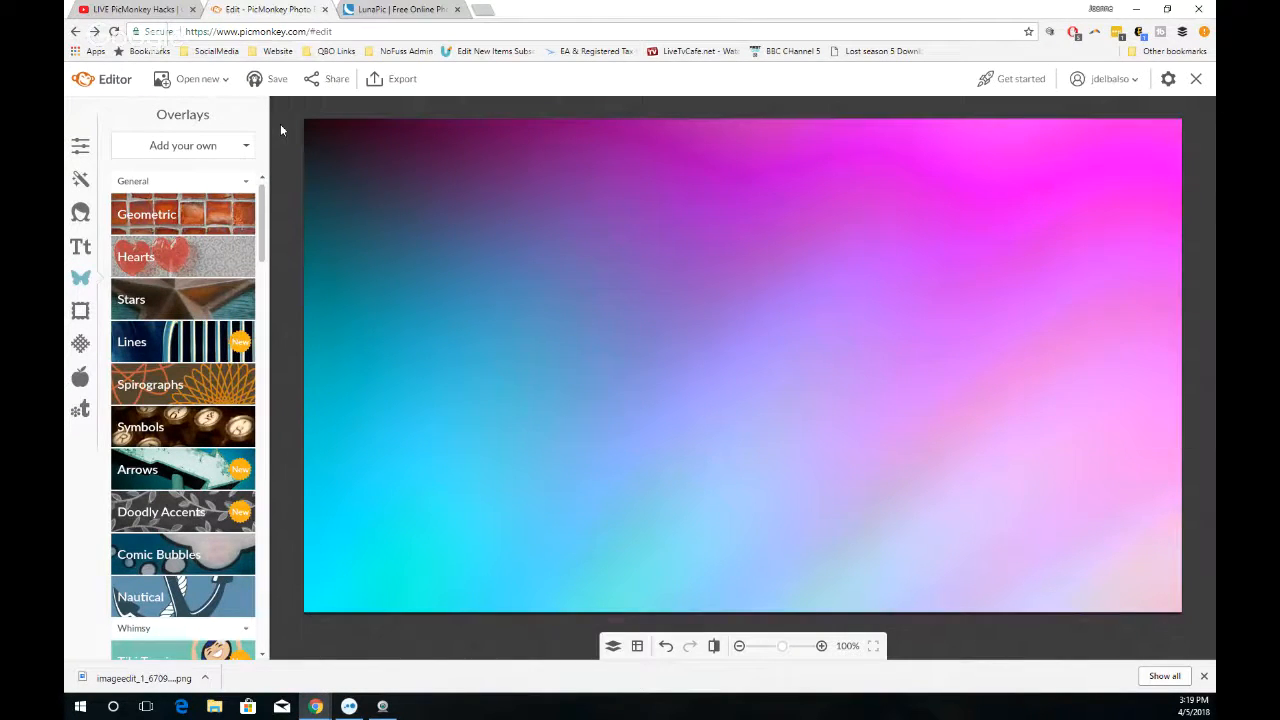
Add the downloaded transparent title image from the computer as an overlay on top of the gradient
left_click(188, 149)
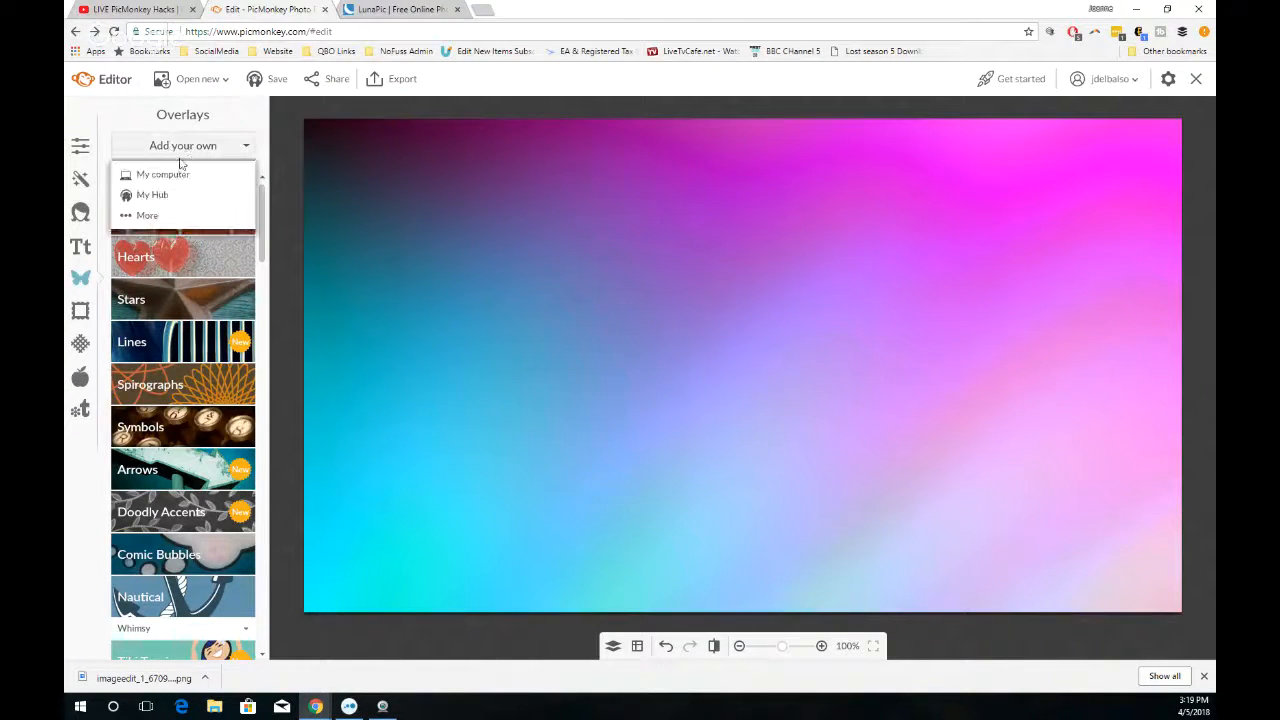
left_click(173, 176)
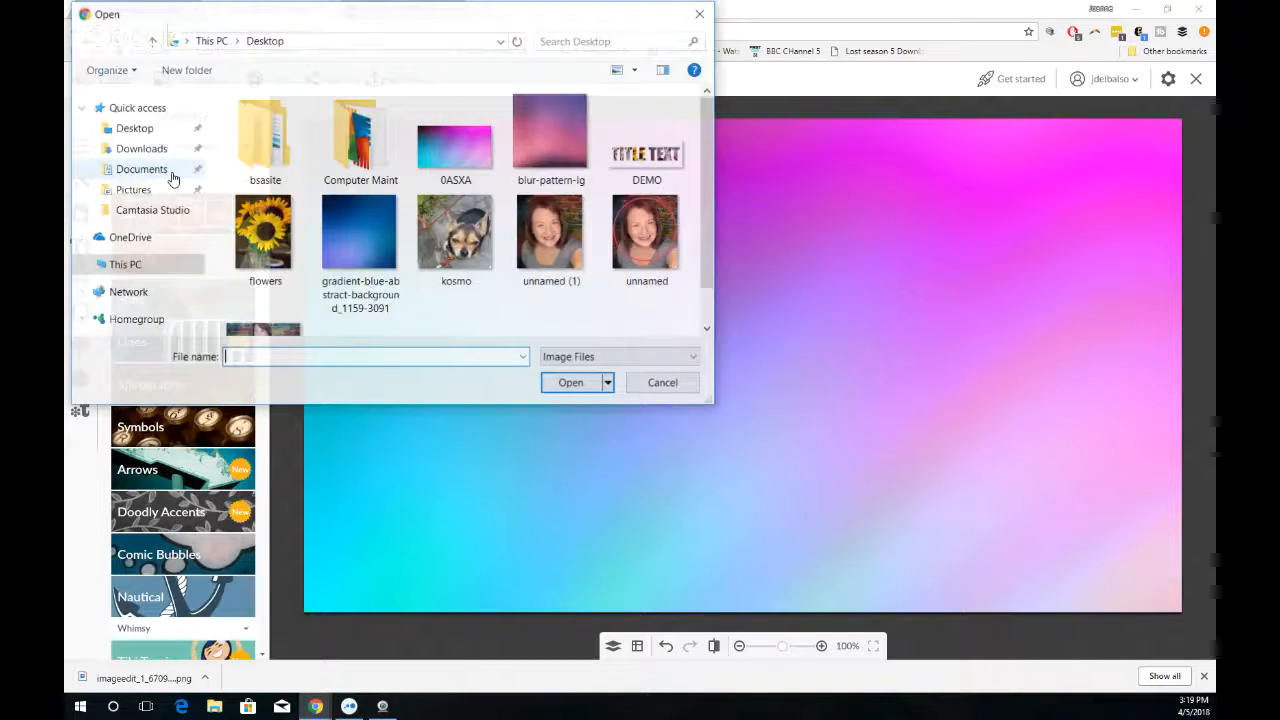
scroll(612, 186, "down", 1)
scroll(611, 187, "up", 1)
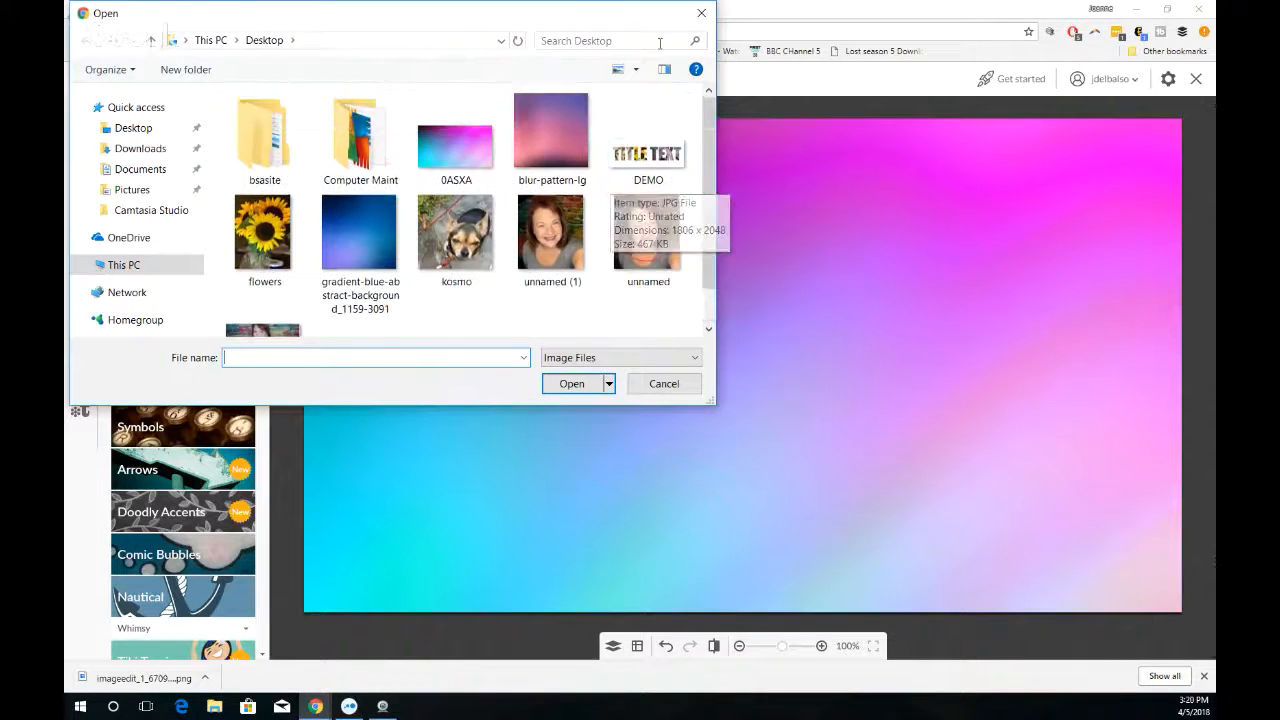
left_click_drag(606, 17, 64, 17)
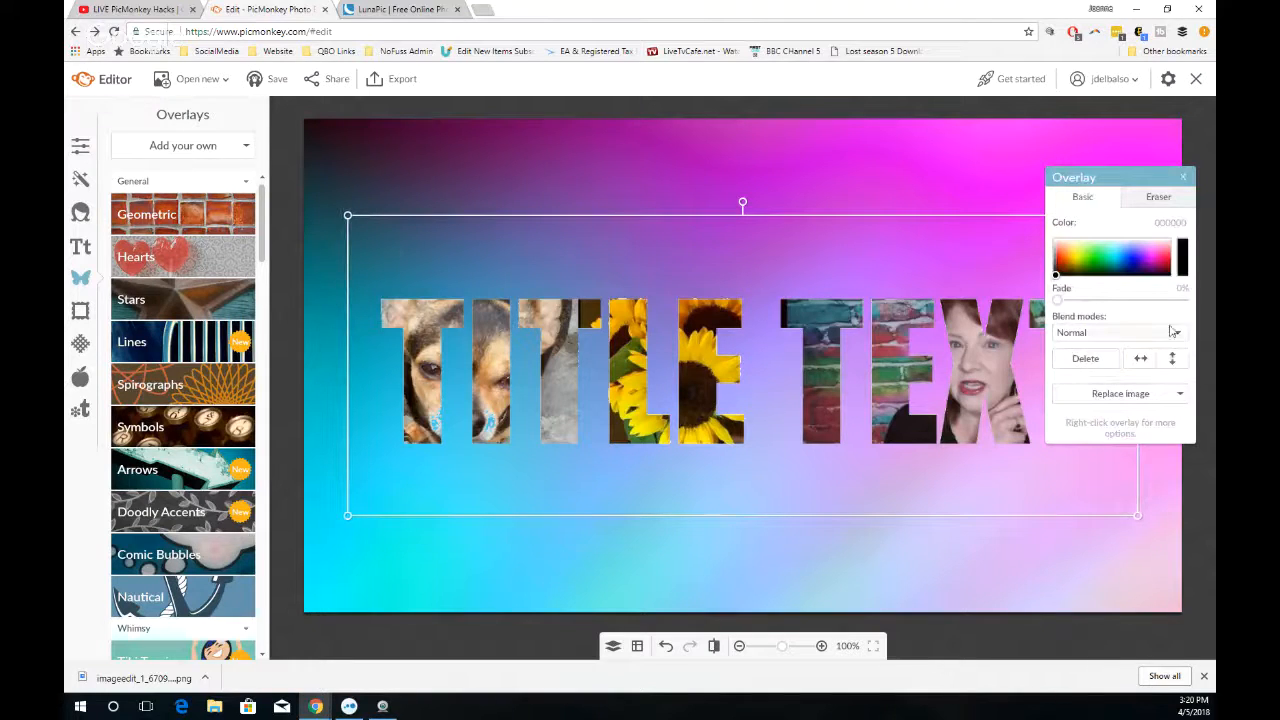
Move the Overlay palette clear of the title, lower the gradient so it covers only the canvas's lower part, and select the title overlay
left_click_drag(1160, 182, 1220, 156)
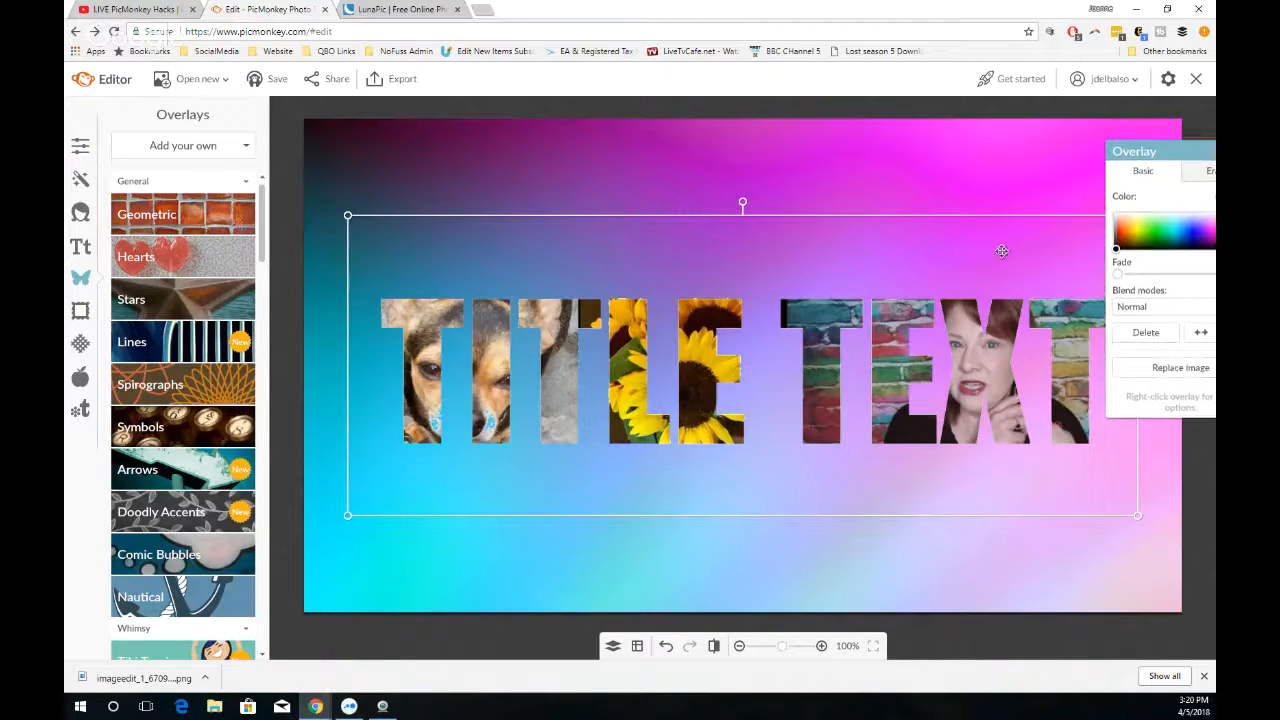
left_click(1077, 183)
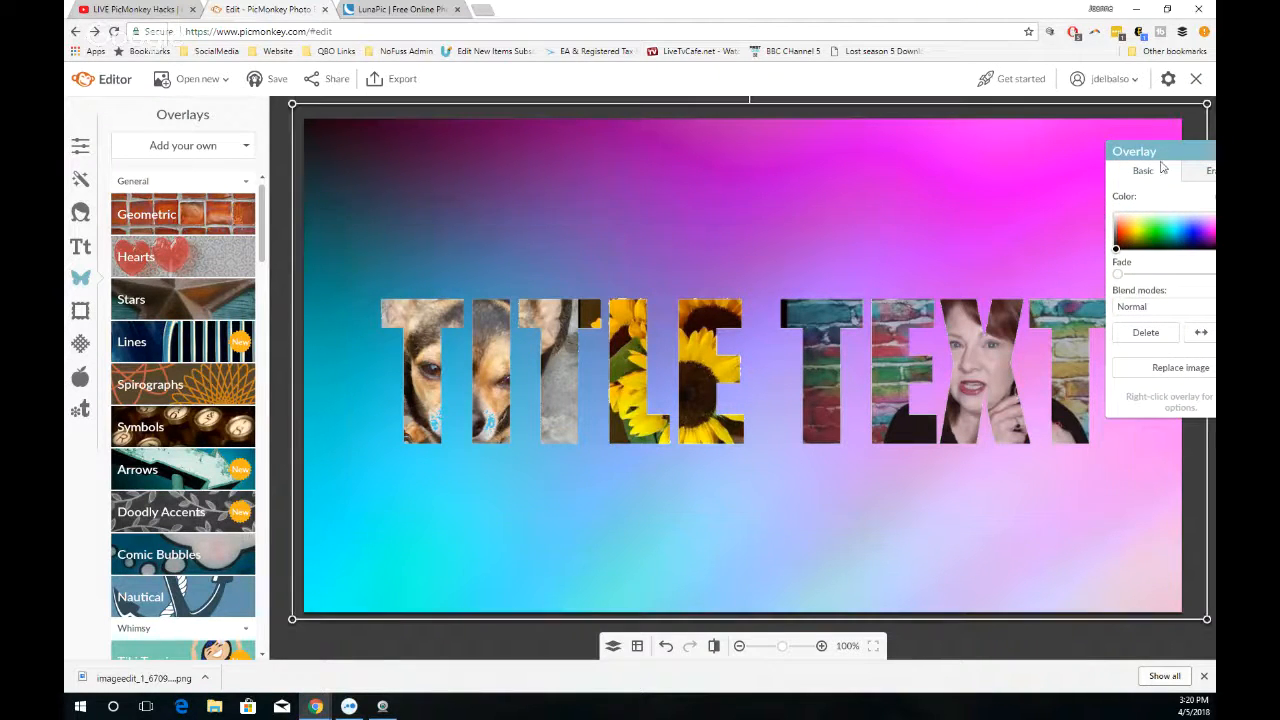
left_click_drag(1131, 150, 196, 92)
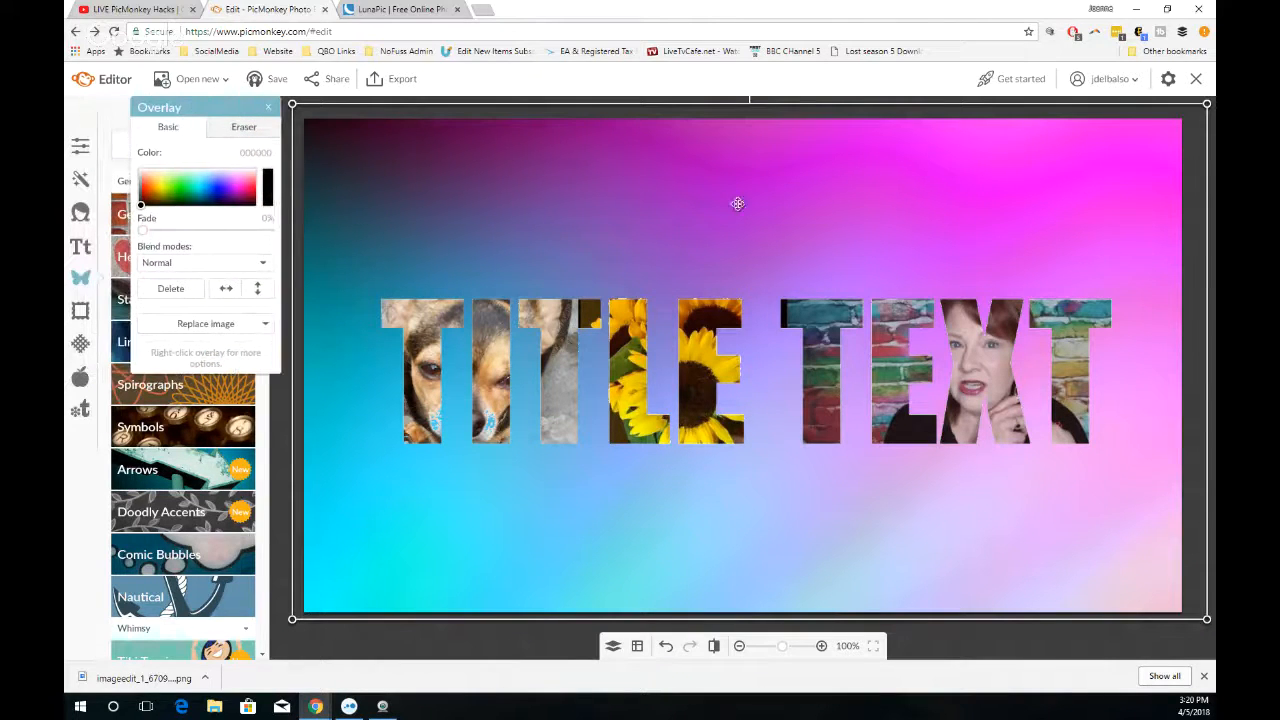
mouse_move(1206, 104)
left_mouse_down()
mouse_move(1033, 204)
mouse_move(1204, 105)
left_mouse_up()
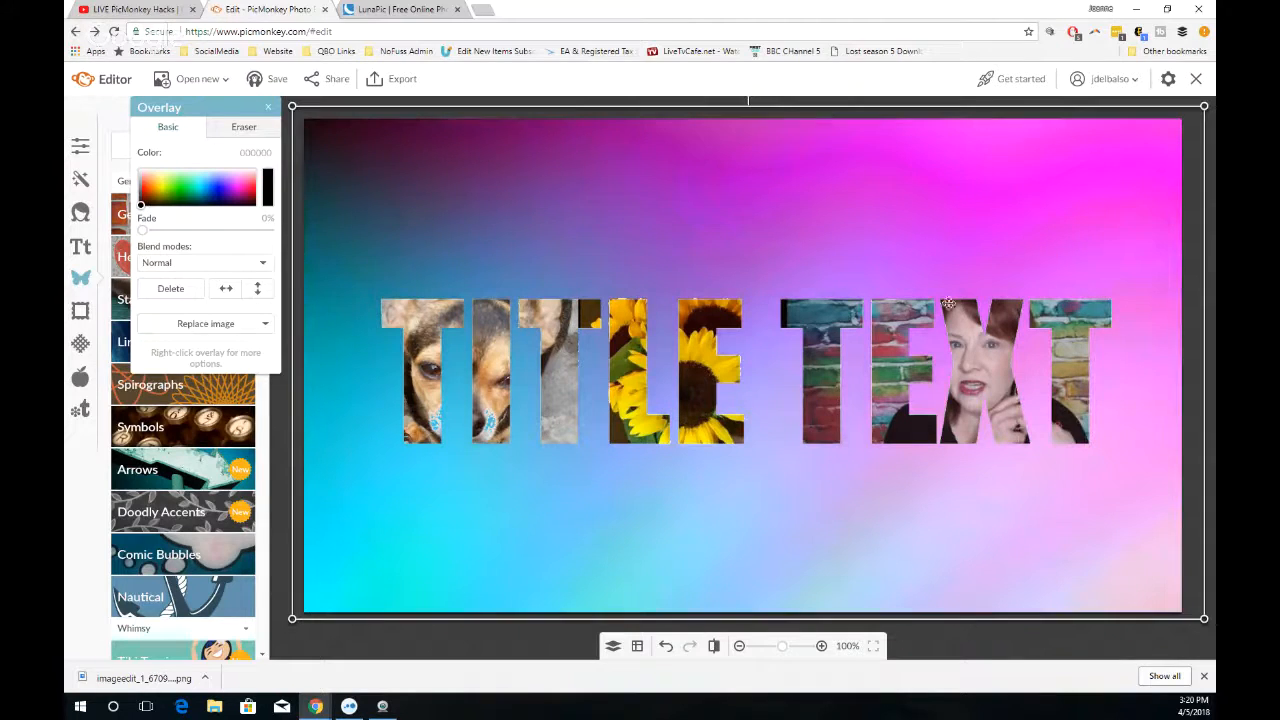
left_click_drag(752, 183, 753, 465)
left_click(700, 320)
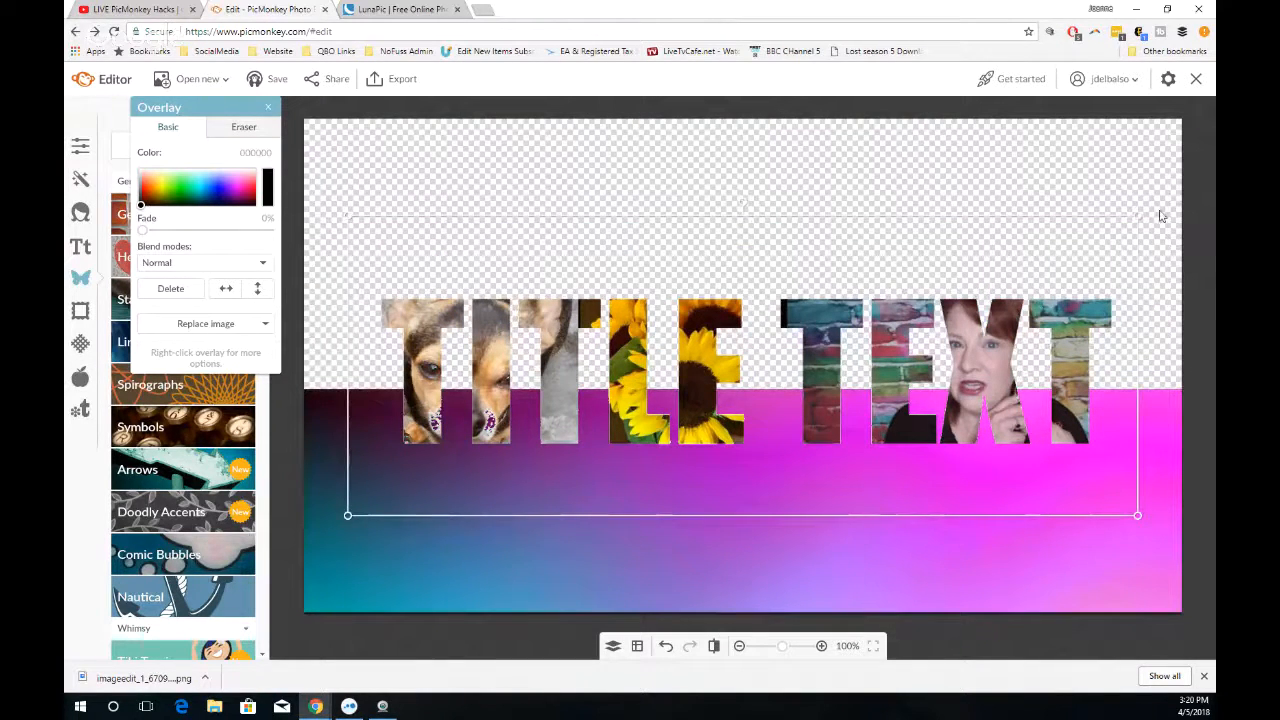
Shrink the title overlay slightly and move the gradient overlay back up so it covers the whole canvas
left_click_drag(1138, 215, 1043, 294)
left_click_drag(1014, 532, 997, 266)
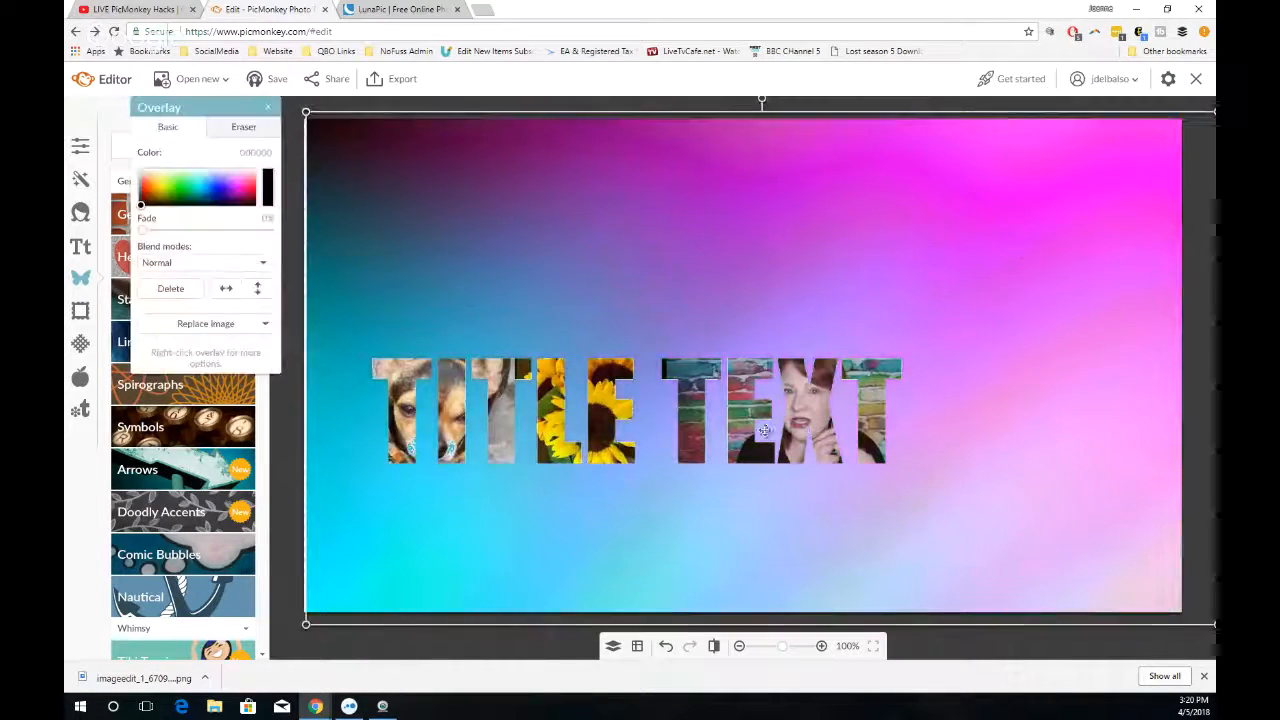
left_click_drag(591, 435, 564, 427)
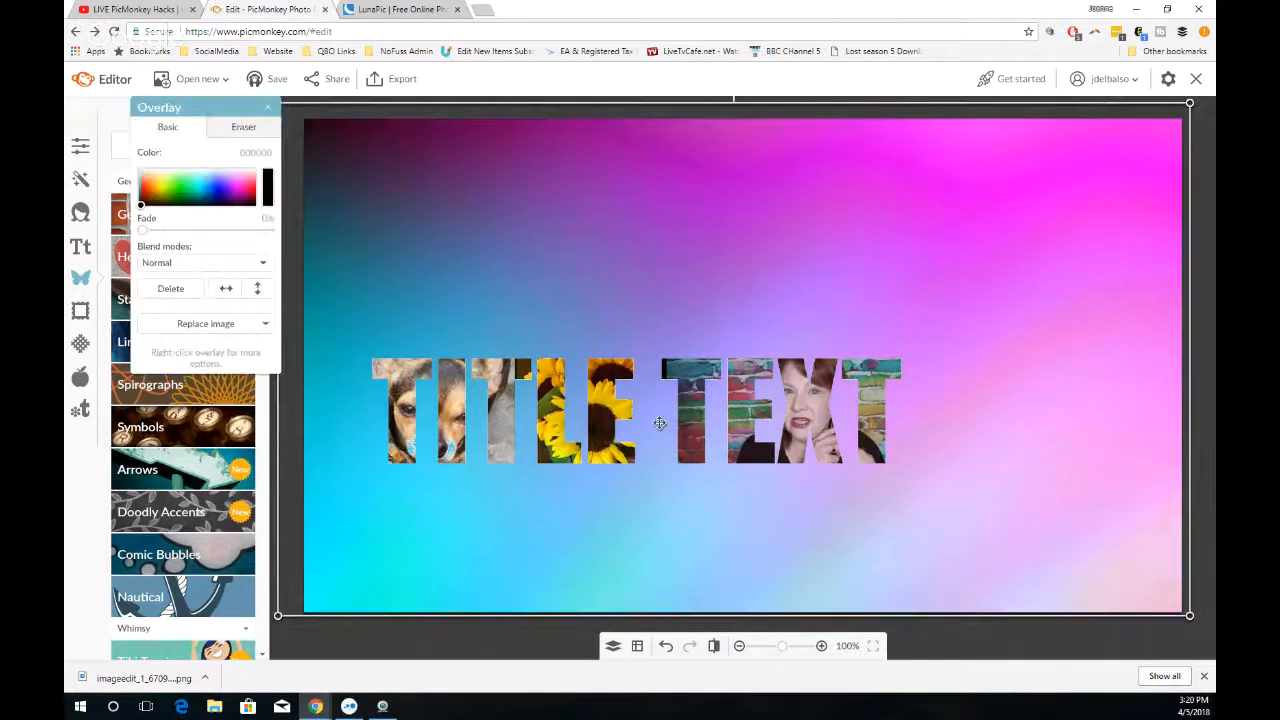
right_click(728, 252)
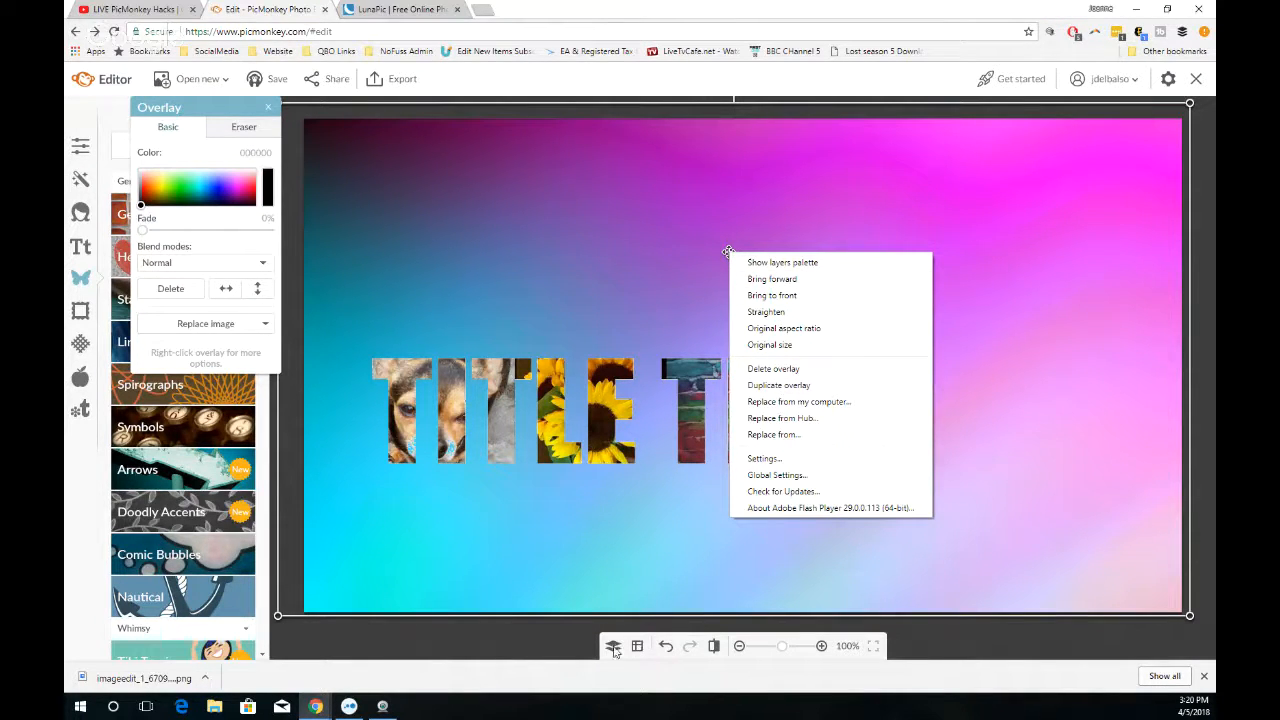
left_click(647, 560)
mouse_move(654, 544)
left_mouse_down()
mouse_move(593, 555)
mouse_move(677, 551)
mouse_move(629, 560)
mouse_move(677, 557)
mouse_move(651, 557)
left_mouse_up()
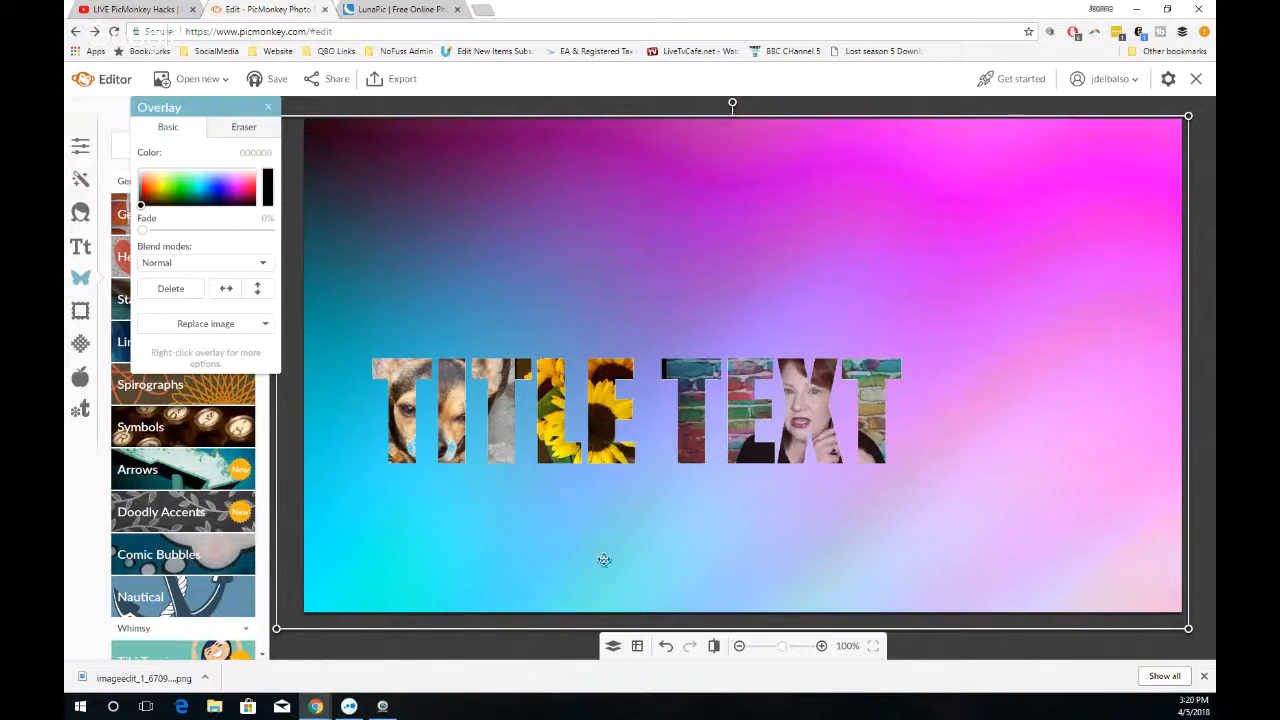
Show the layers, flatten the title and gradient into the background image, and undo the flattening
left_click(613, 647)
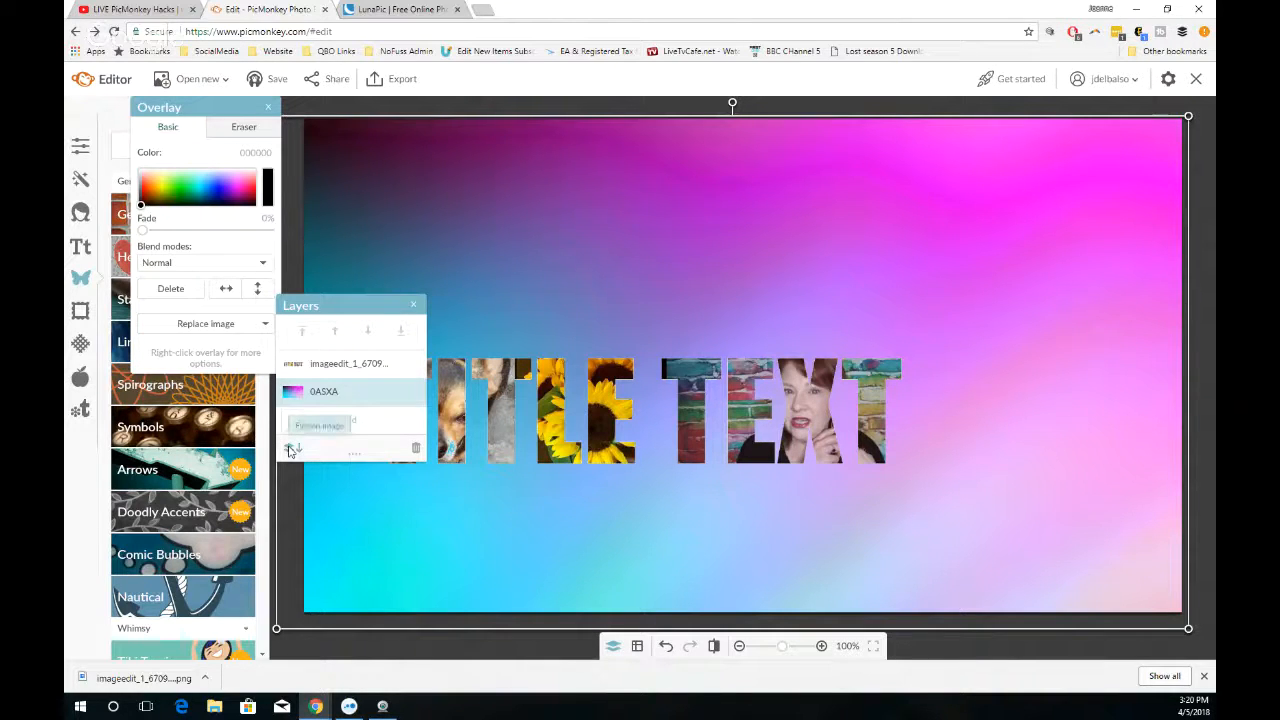
left_click(289, 448)
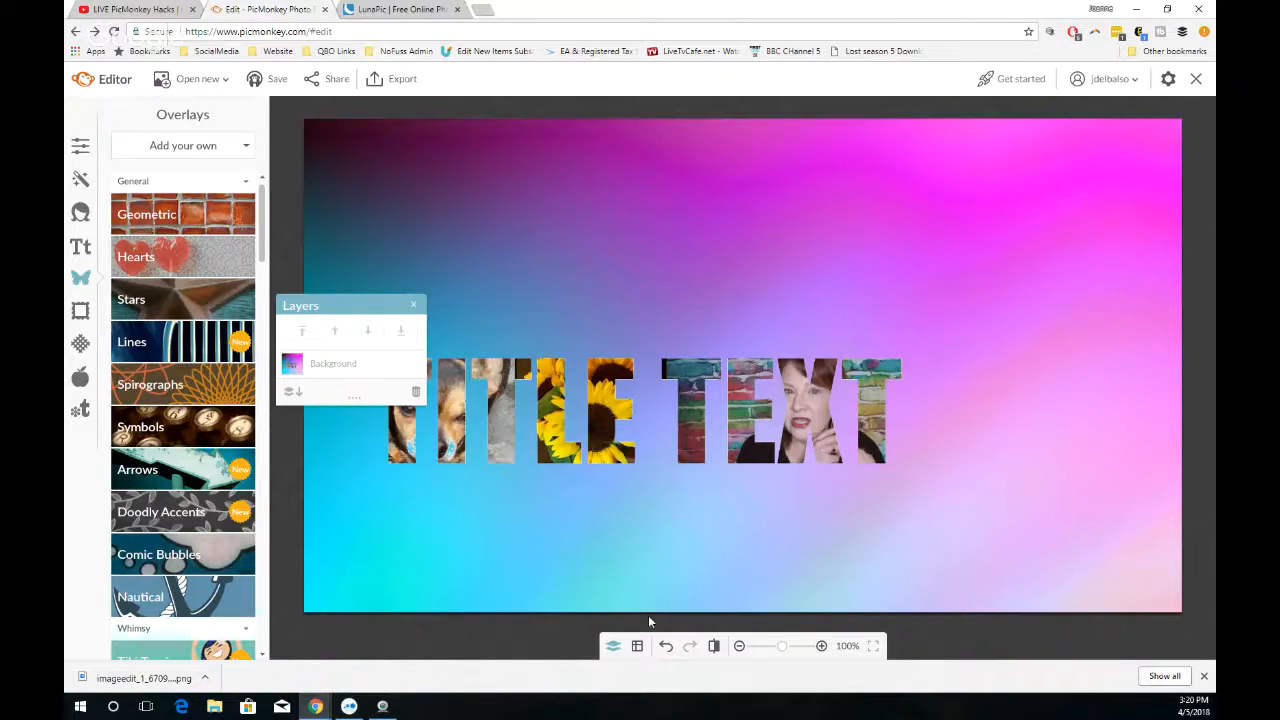
left_click(666, 646)
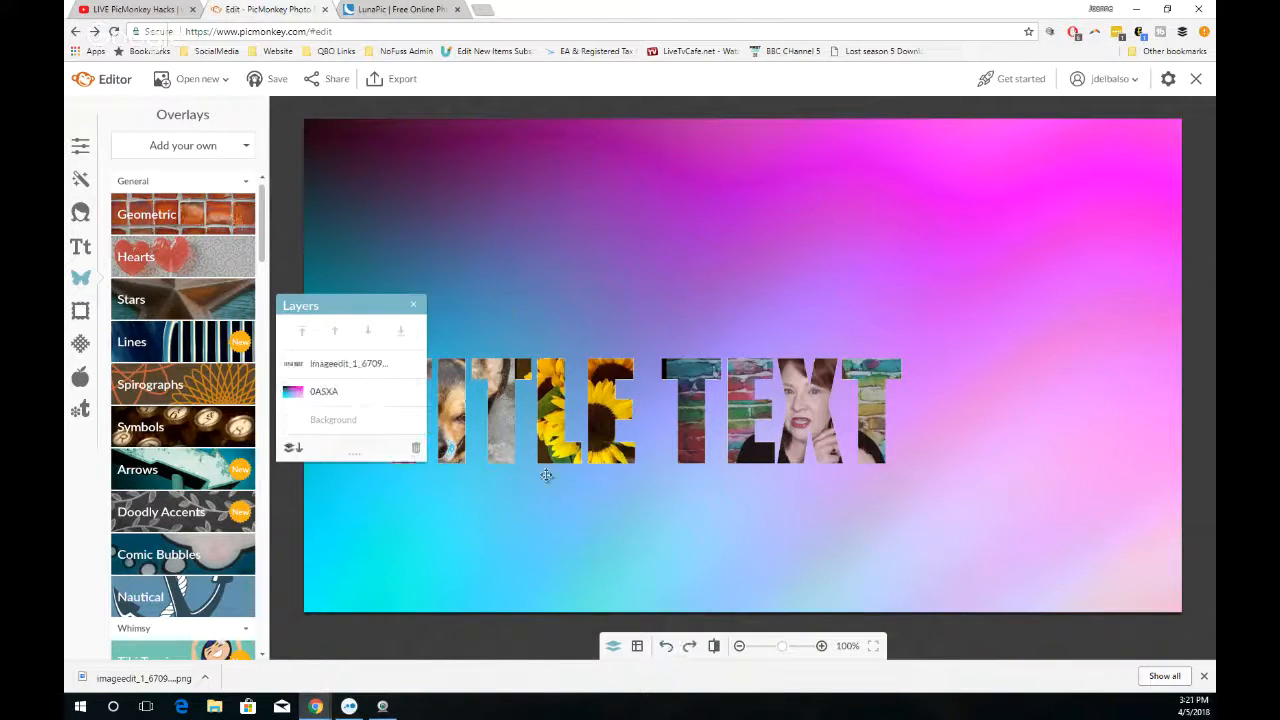
Move the title overlay up toward the canvas centre and adjust its size slightly from a corner
left_click_drag(506, 302, 670, 292)
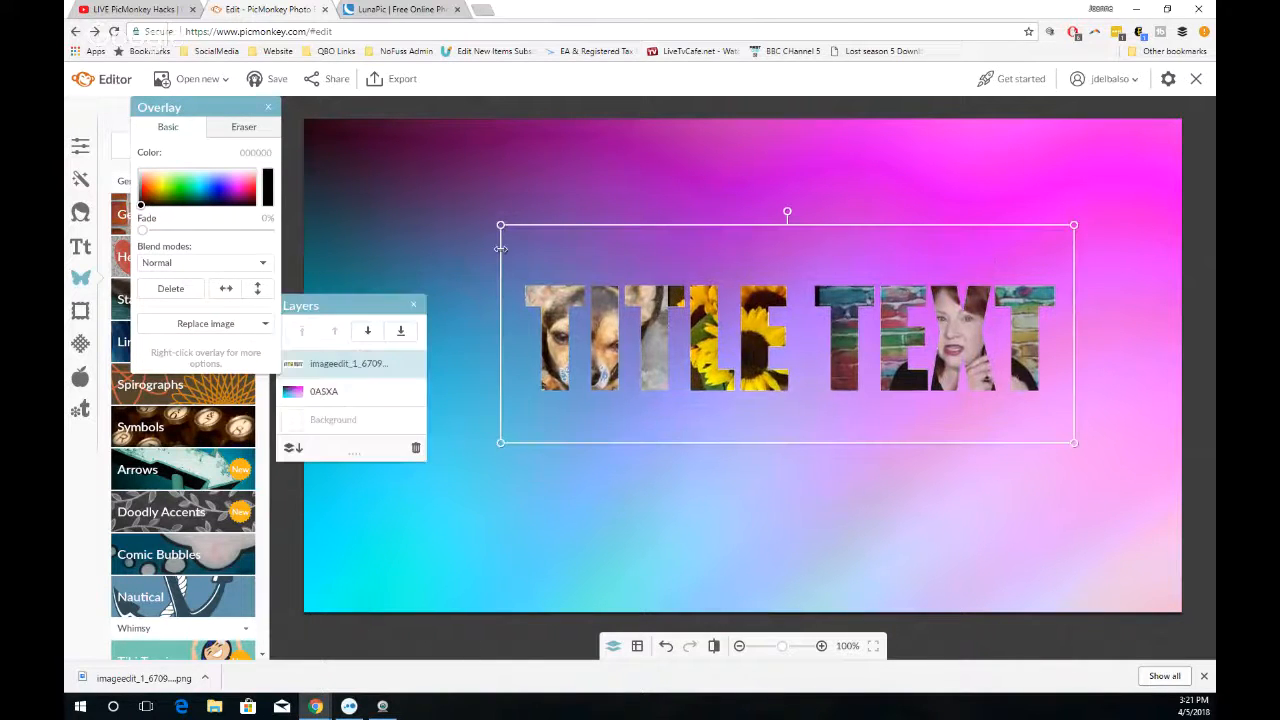
mouse_move(500, 225)
left_mouse_down()
mouse_move(411, 197)
mouse_move(478, 222)
left_mouse_up()
left_click_drag(769, 298, 664, 293)
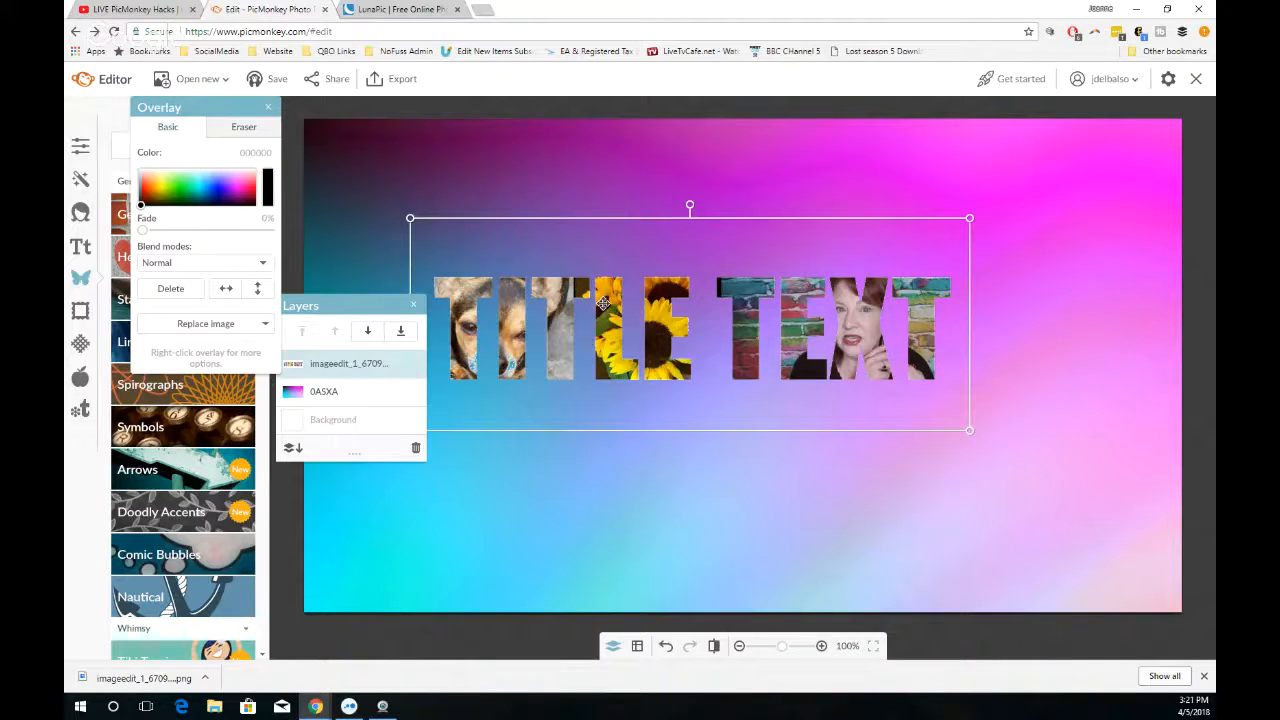
Delete the title overlay from the gradient and close the Overlay and Layers palettes
key("Delete")
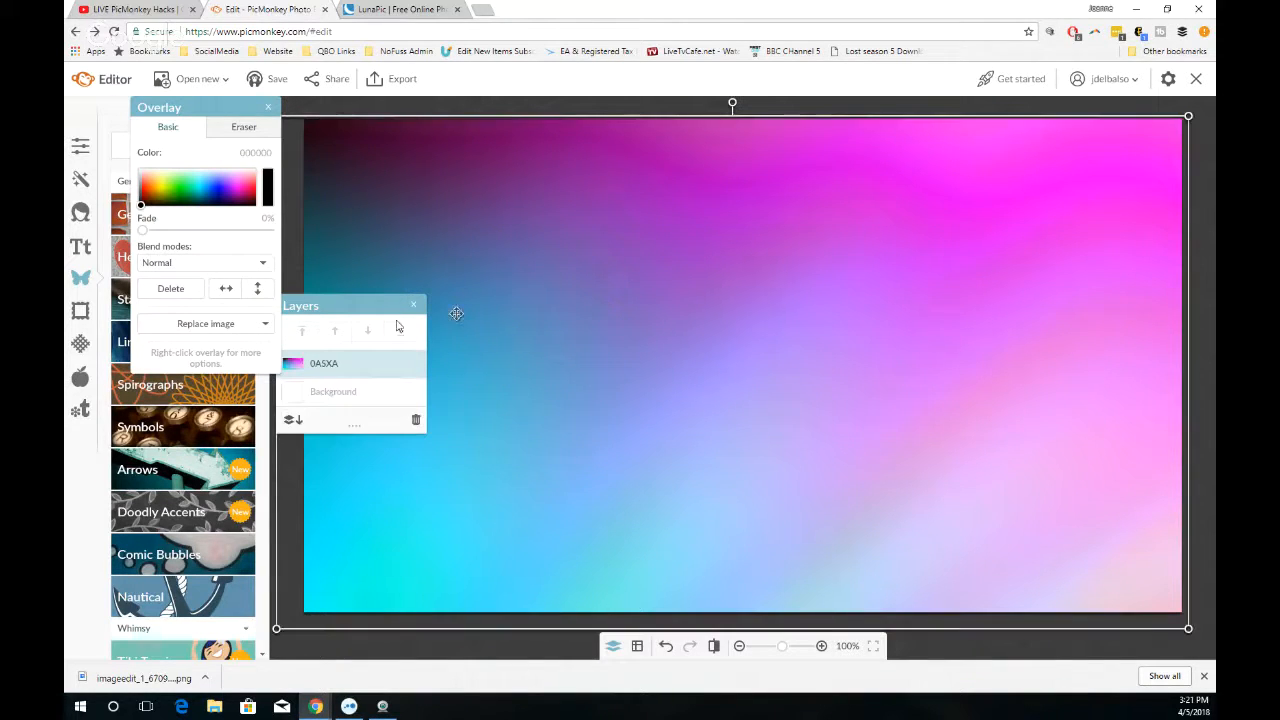
left_click(267, 107)
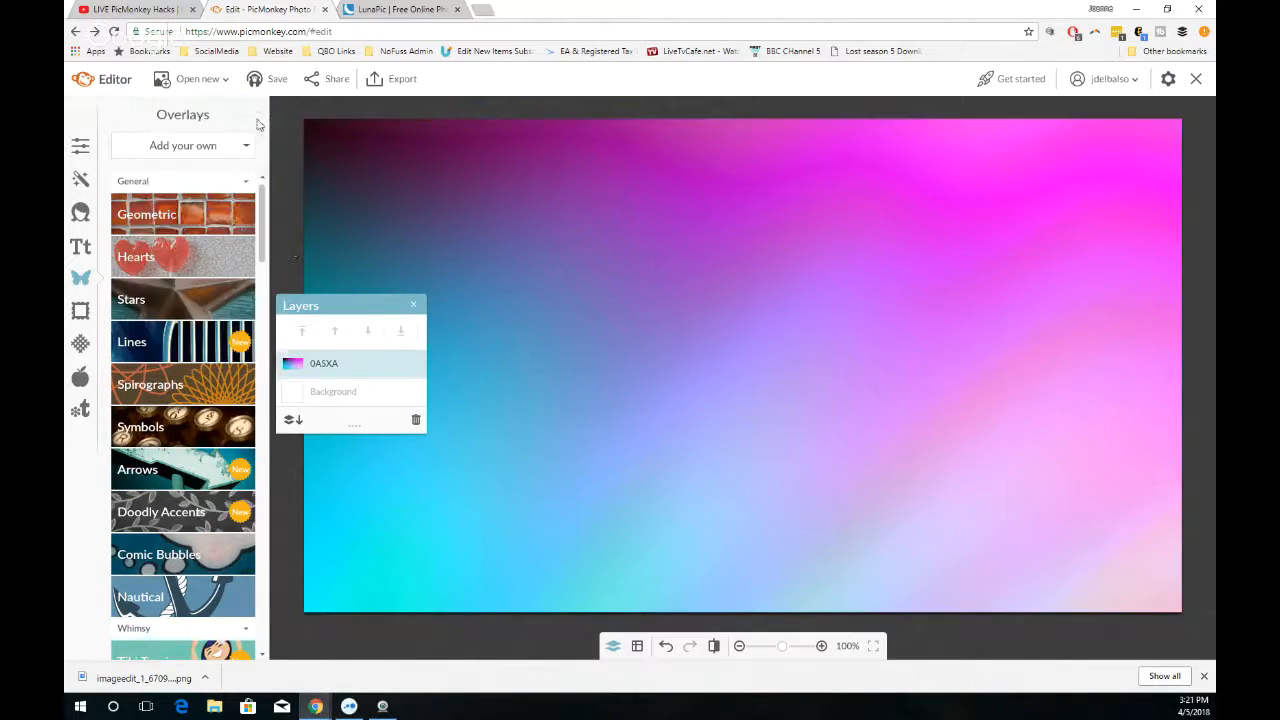
left_click(414, 304)
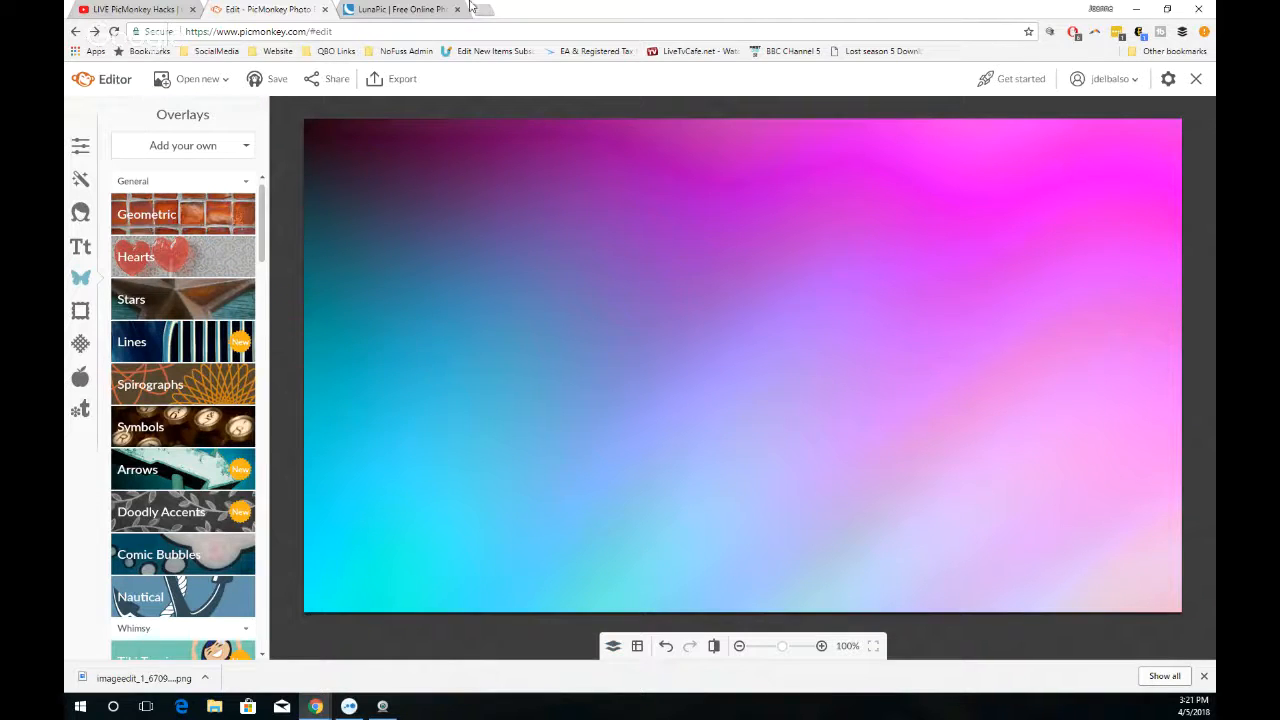
Reload the editor without saving the current image and apply the white canvas color ffffff to the blank canvas
left_click(424, 32)
key("Return")
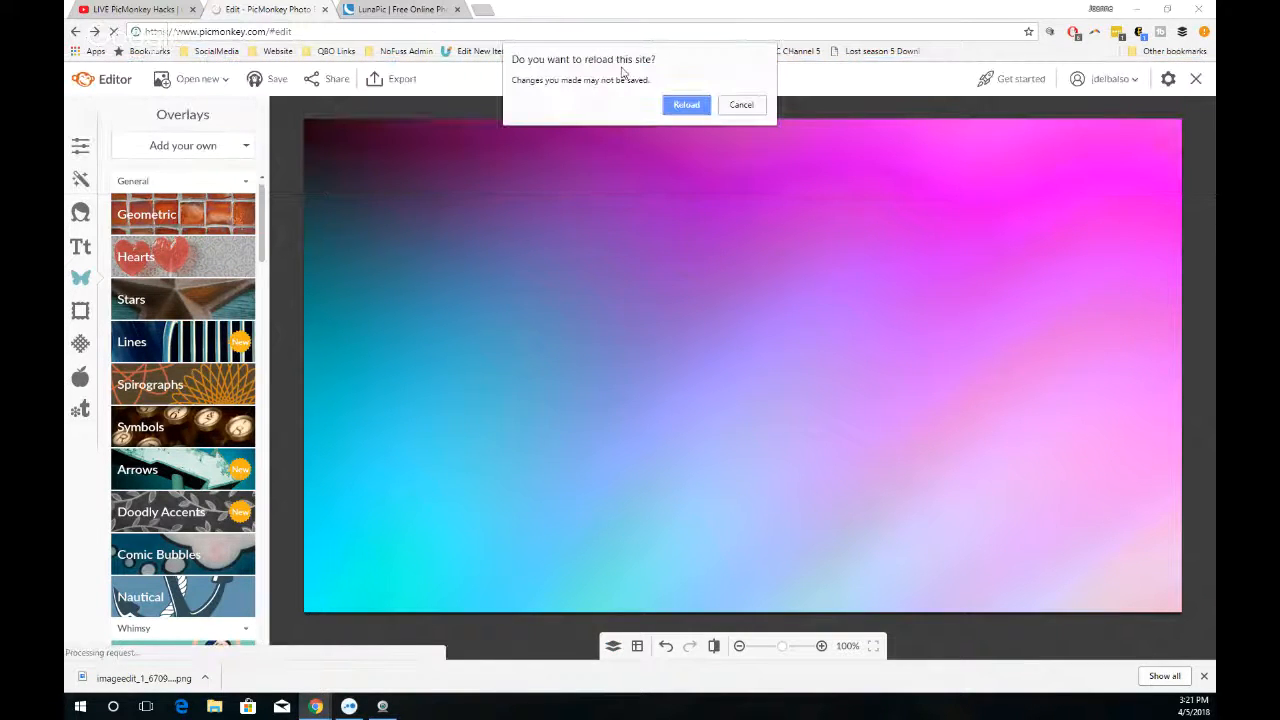
left_click(735, 104)
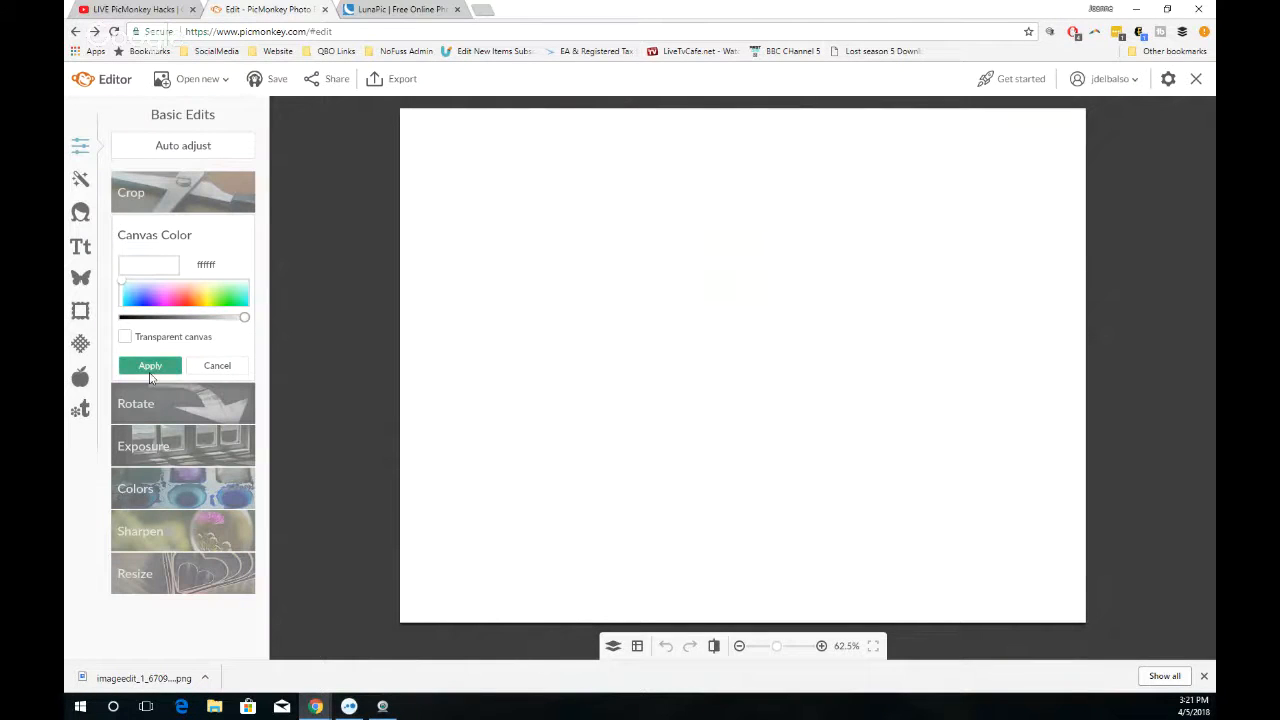
left_click(150, 366)
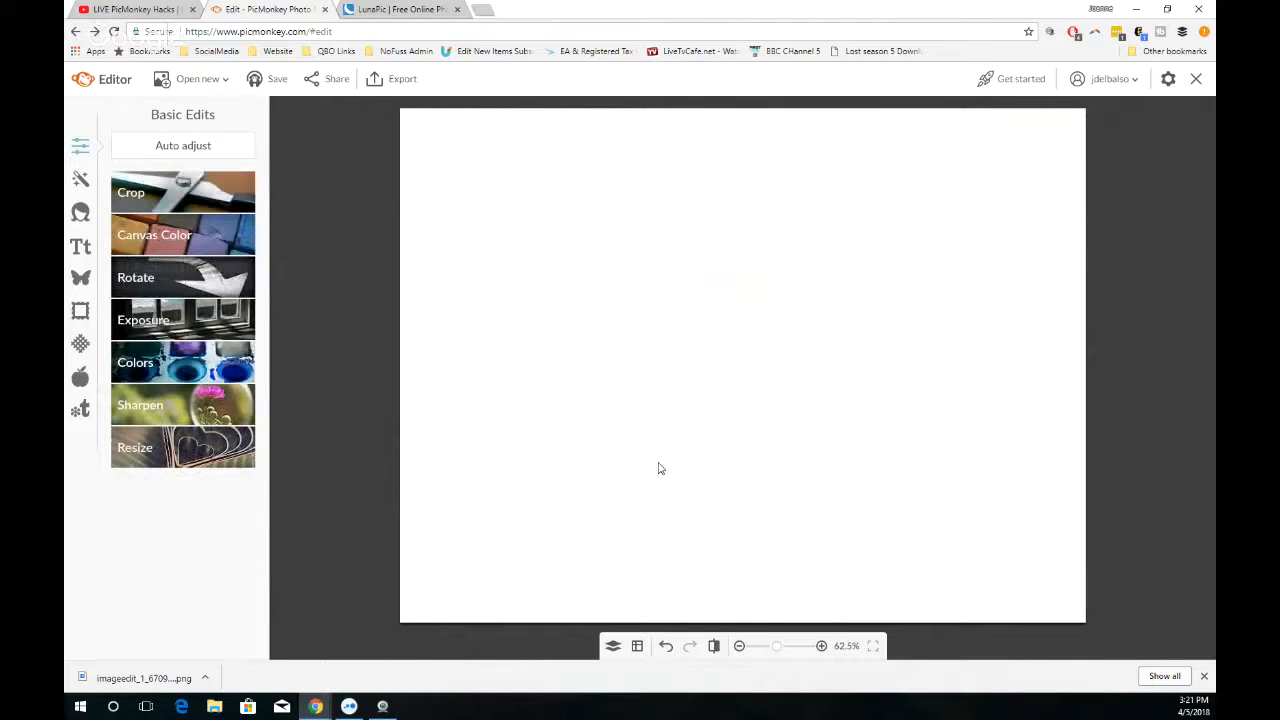
Add the text TITLE TEXT in black Impact and set its size to 299
left_click(80, 248)
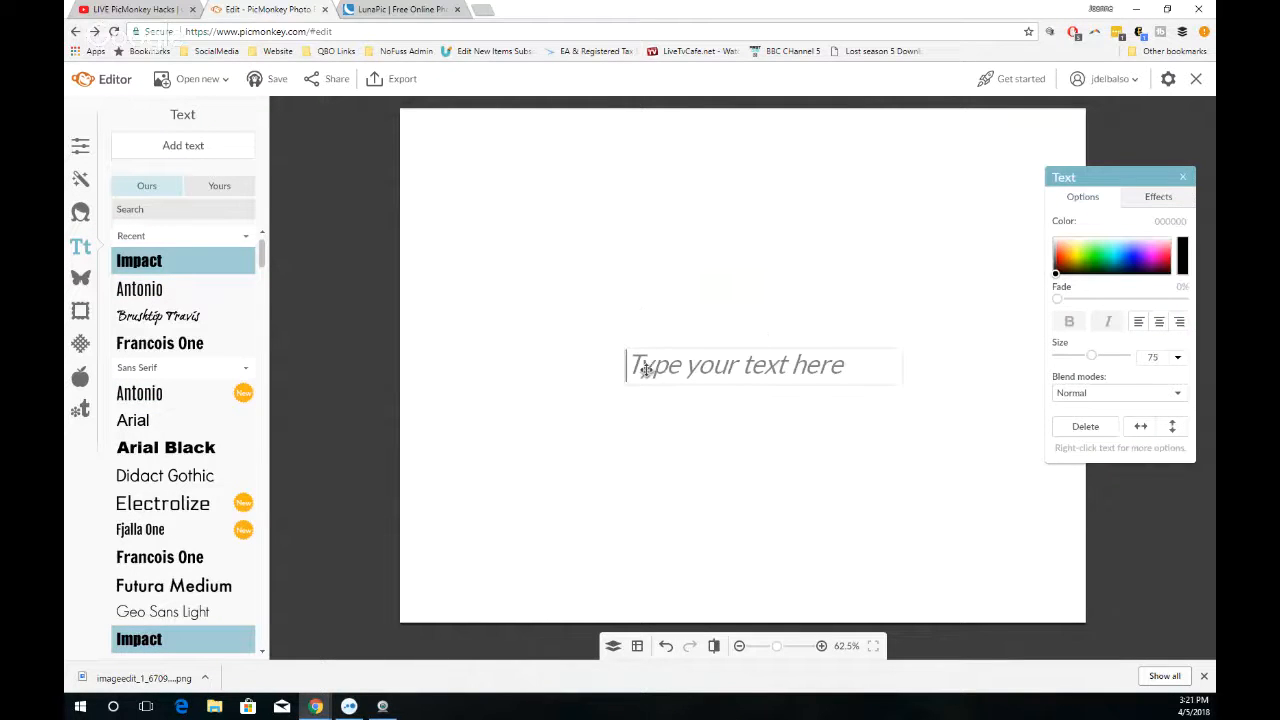
type("TITLE TEXT")
left_click_drag(754, 366, 569, 366)
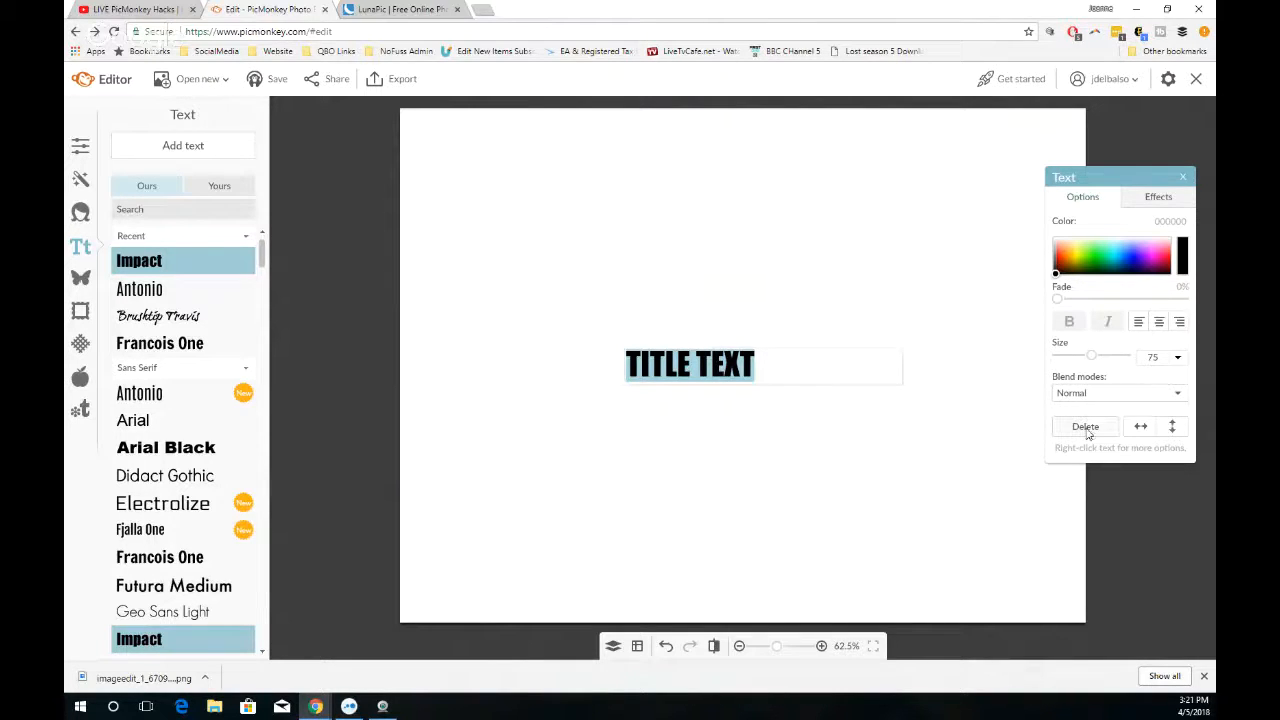
left_click_drag(1096, 362, 1134, 368)
left_click(990, 374)
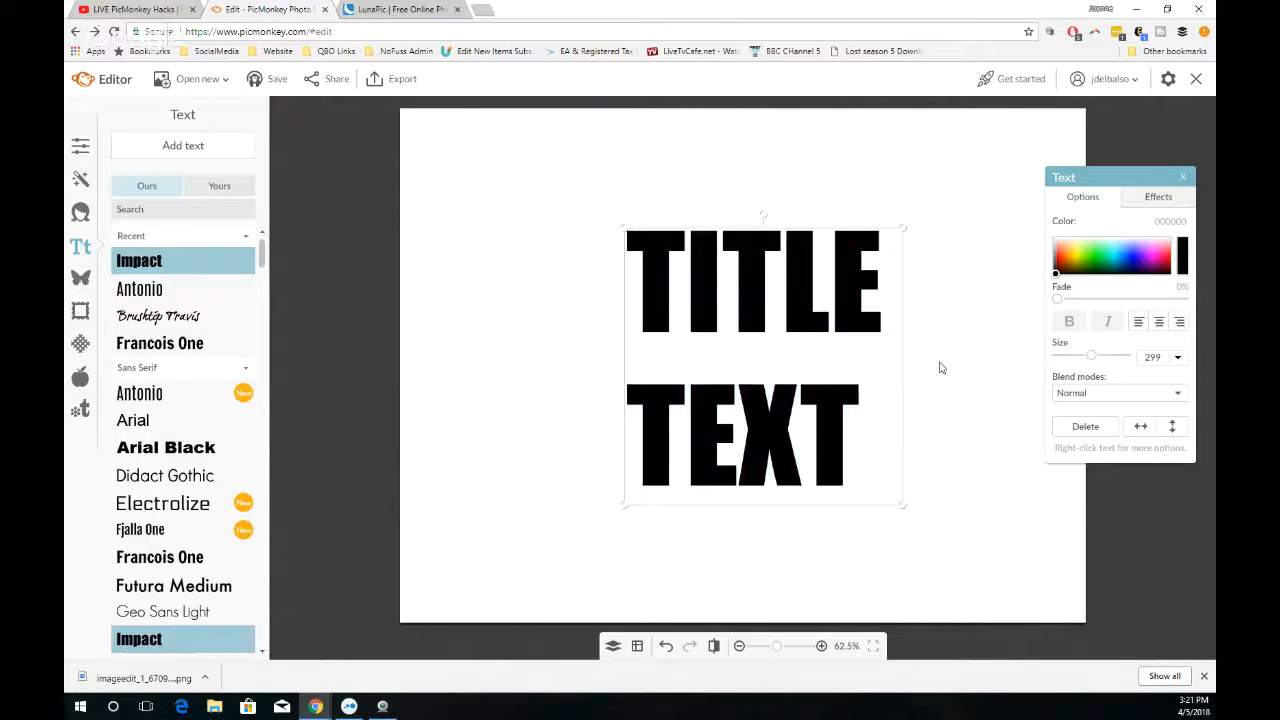
Widen the text box to the full canvas width and enlarge the title to size 376, placed across the canvas middle
left_click_drag(904, 356, 1080, 366)
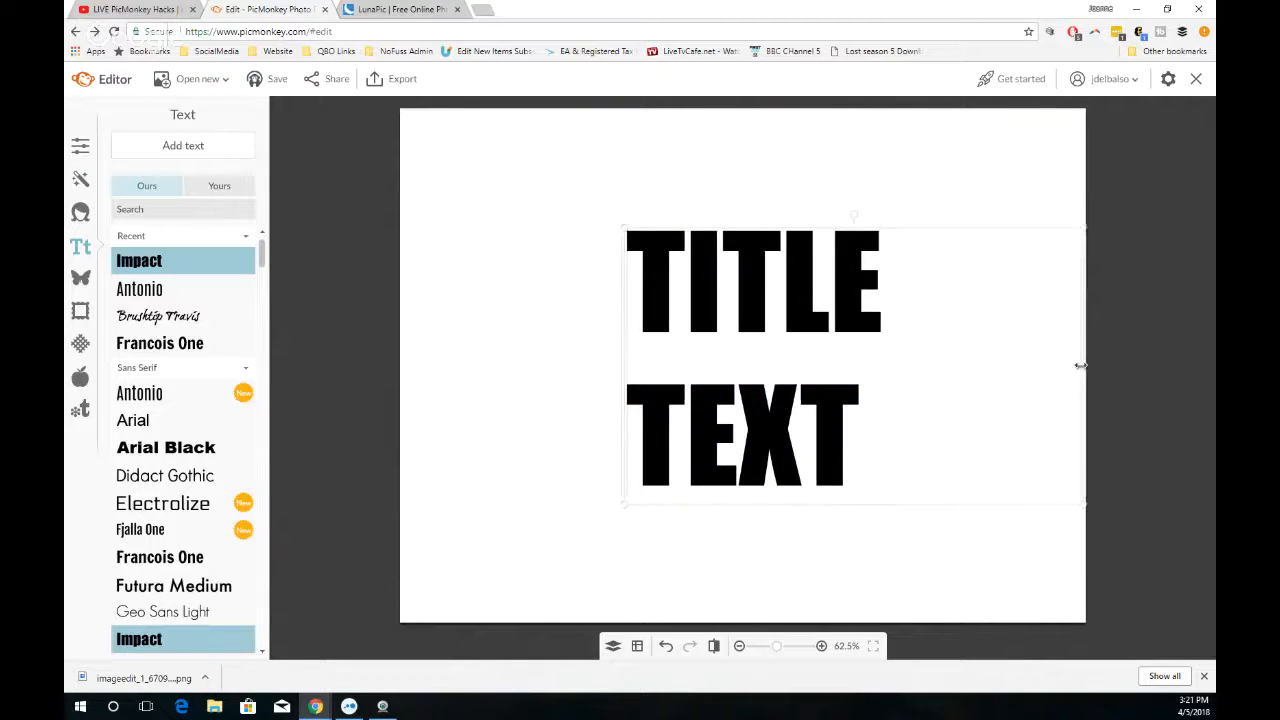
left_click_drag(626, 377, 400, 408)
left_click(1032, 348)
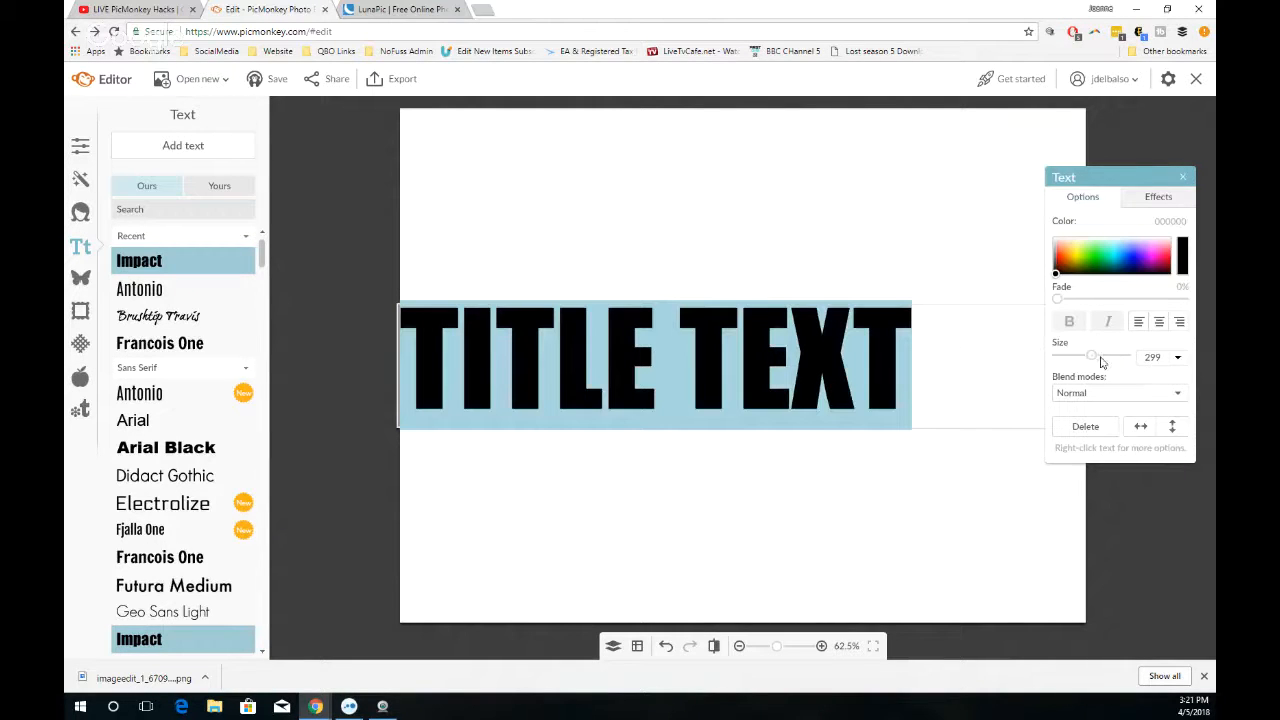
left_click_drag(1091, 356, 1097, 364)
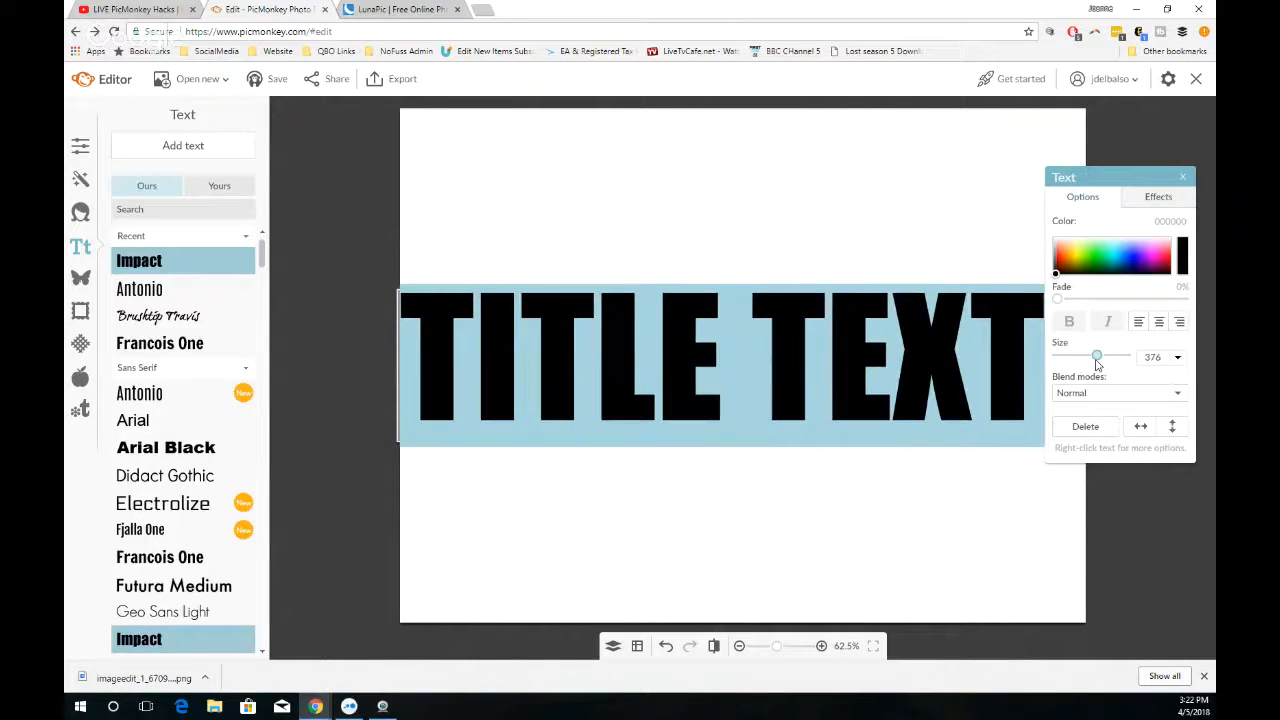
left_click_drag(791, 306, 804, 316)
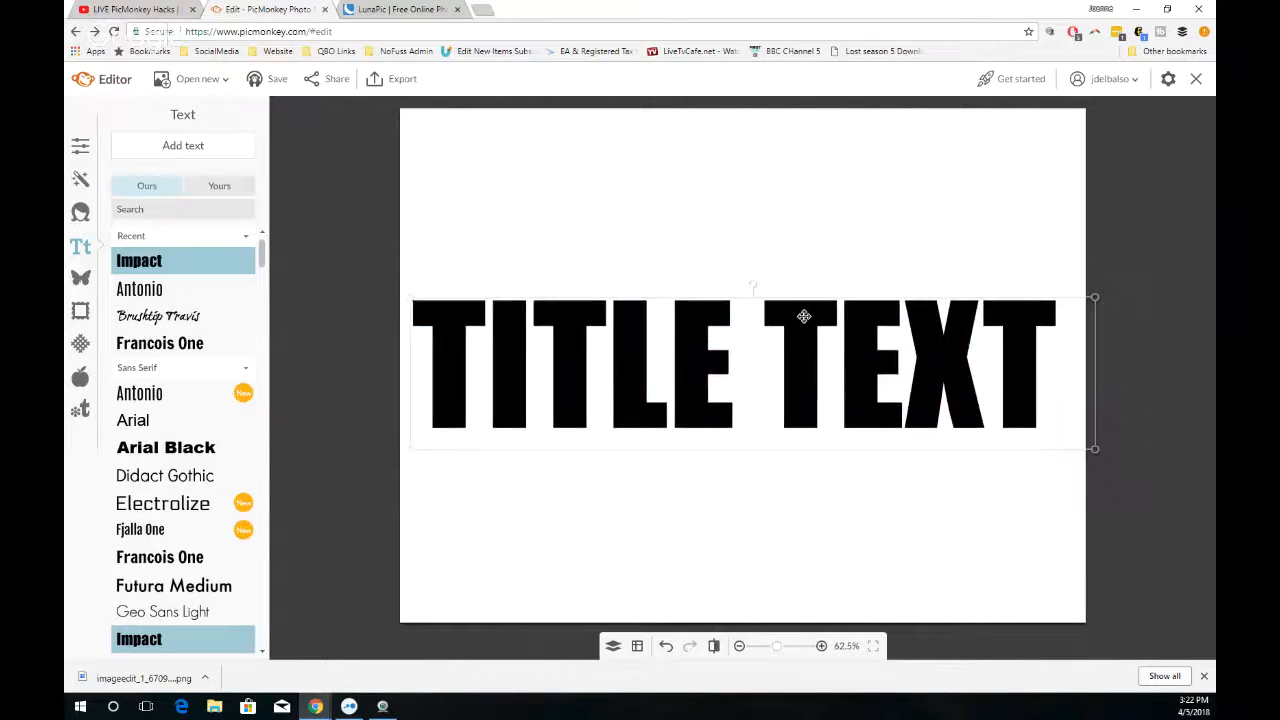
left_click(768, 240)
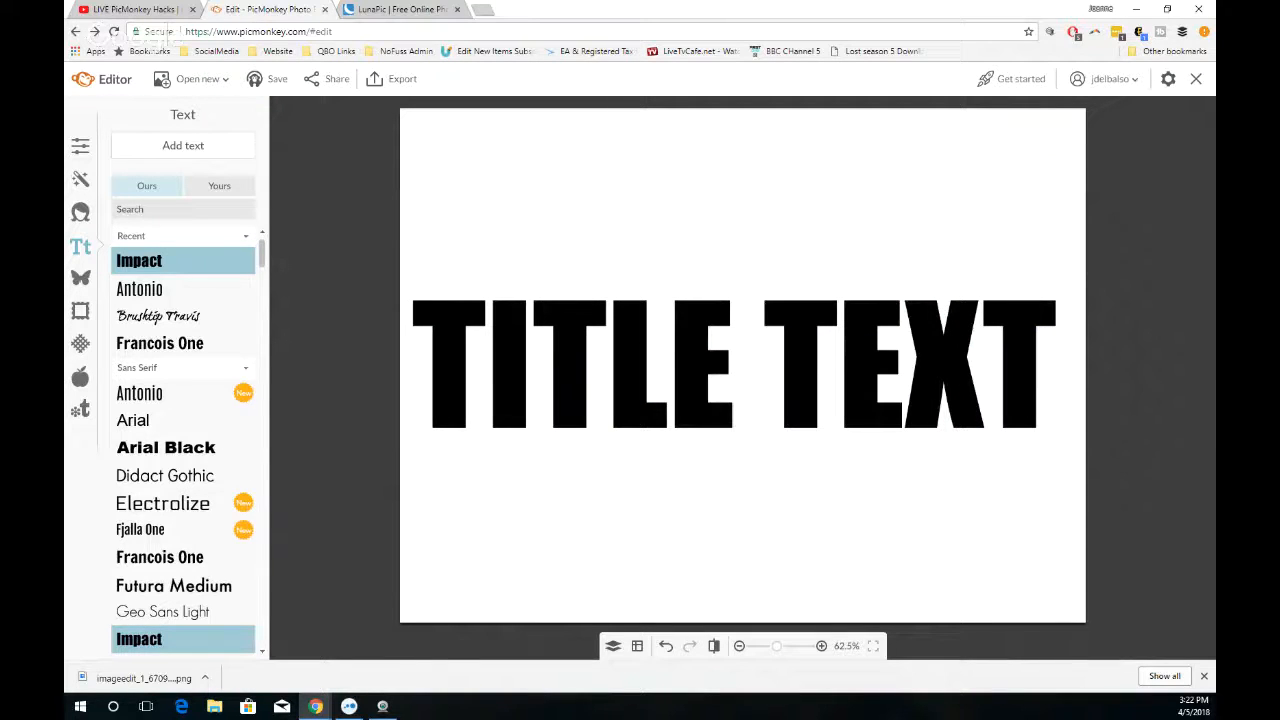
Add the blur-pattern-lg image from the Desktop as an overlay and enlarge it to cover the whole canvas
left_click(80, 279)
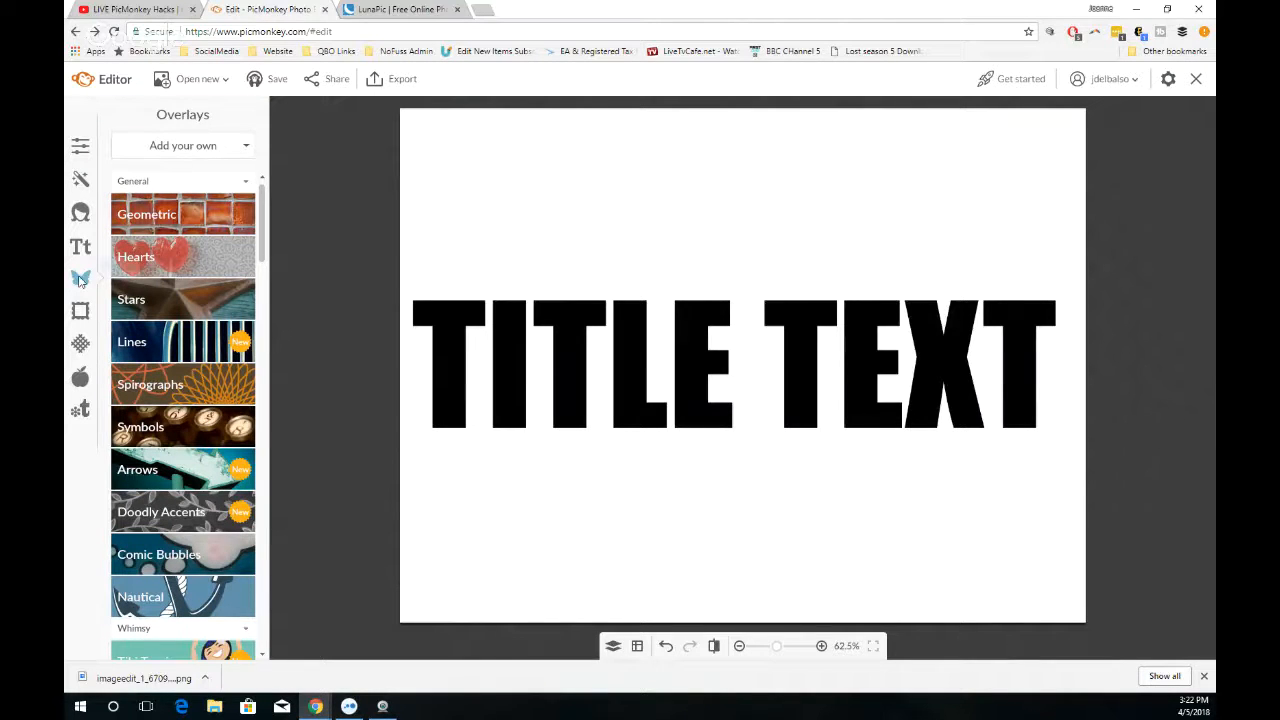
left_click(172, 148)
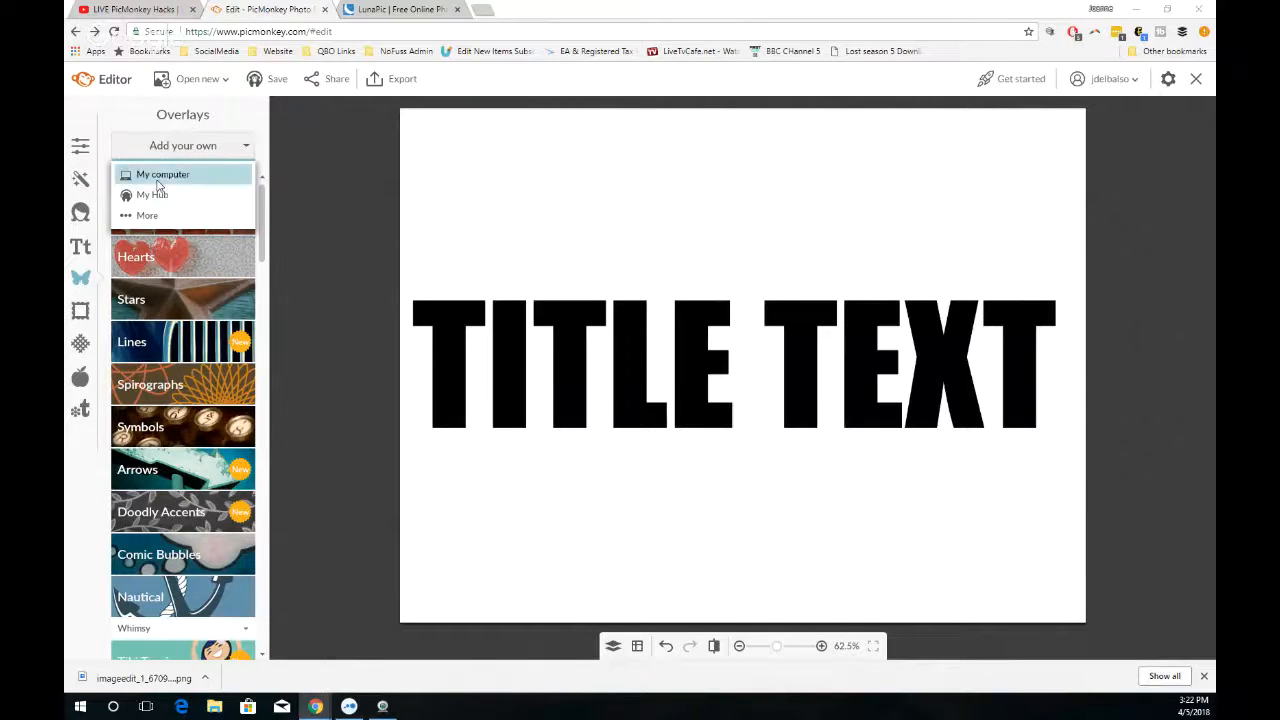
left_click(160, 176)
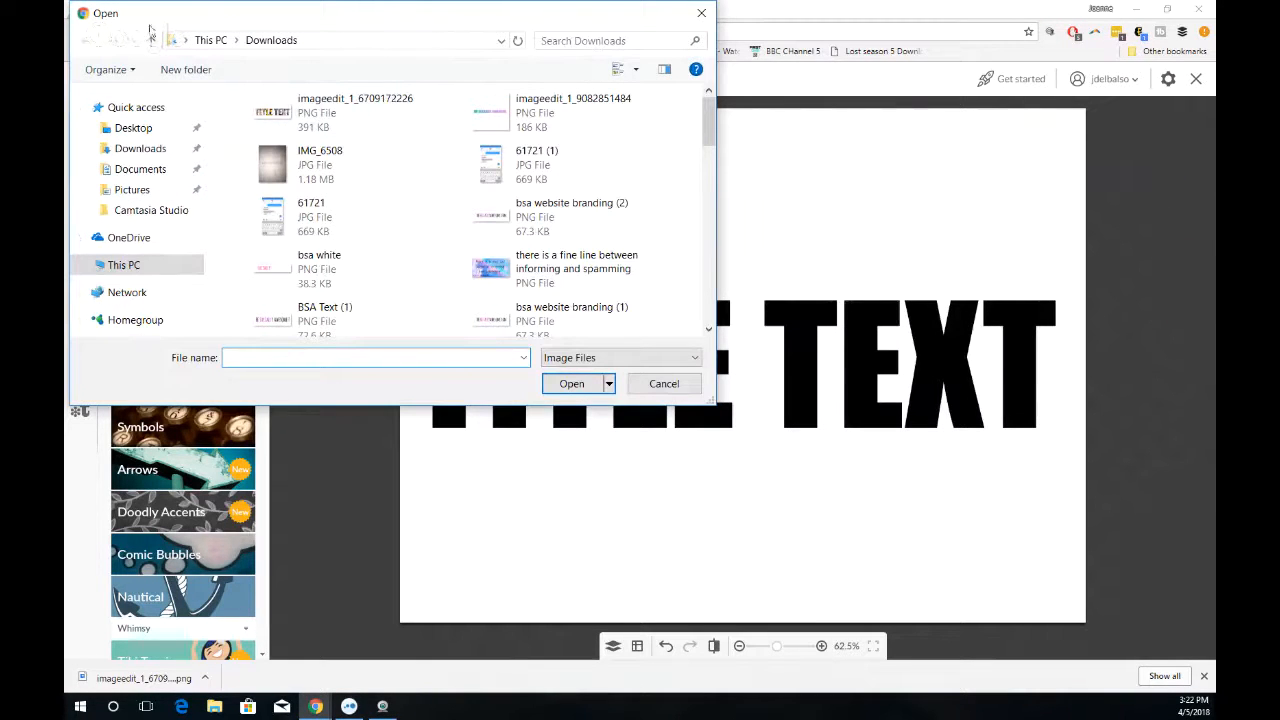
left_click(133, 128)
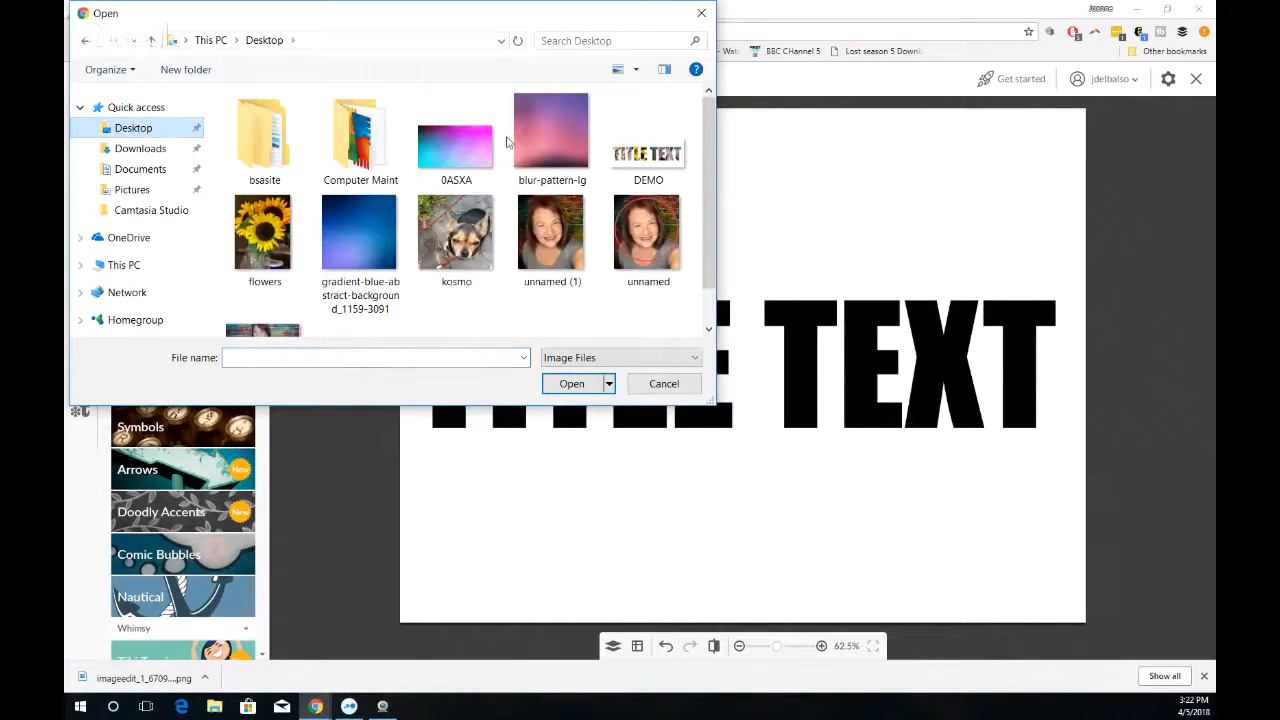
left_click(537, 152)
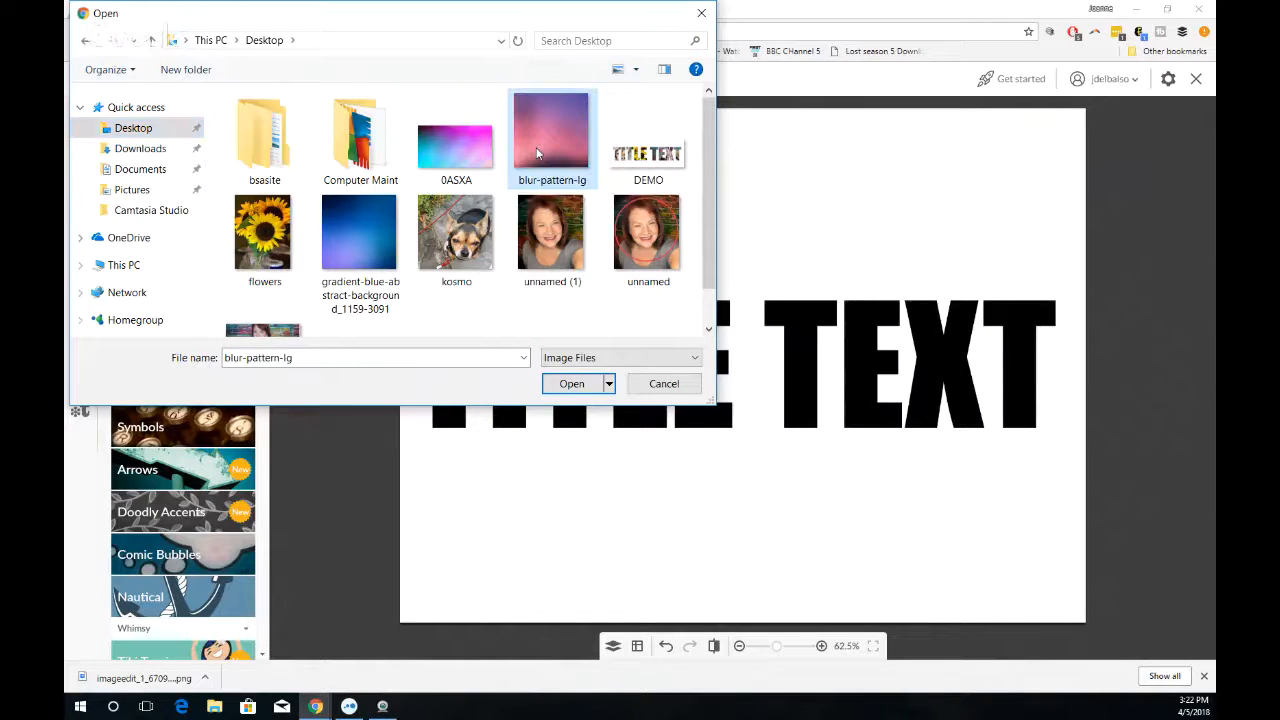
left_click(566, 385)
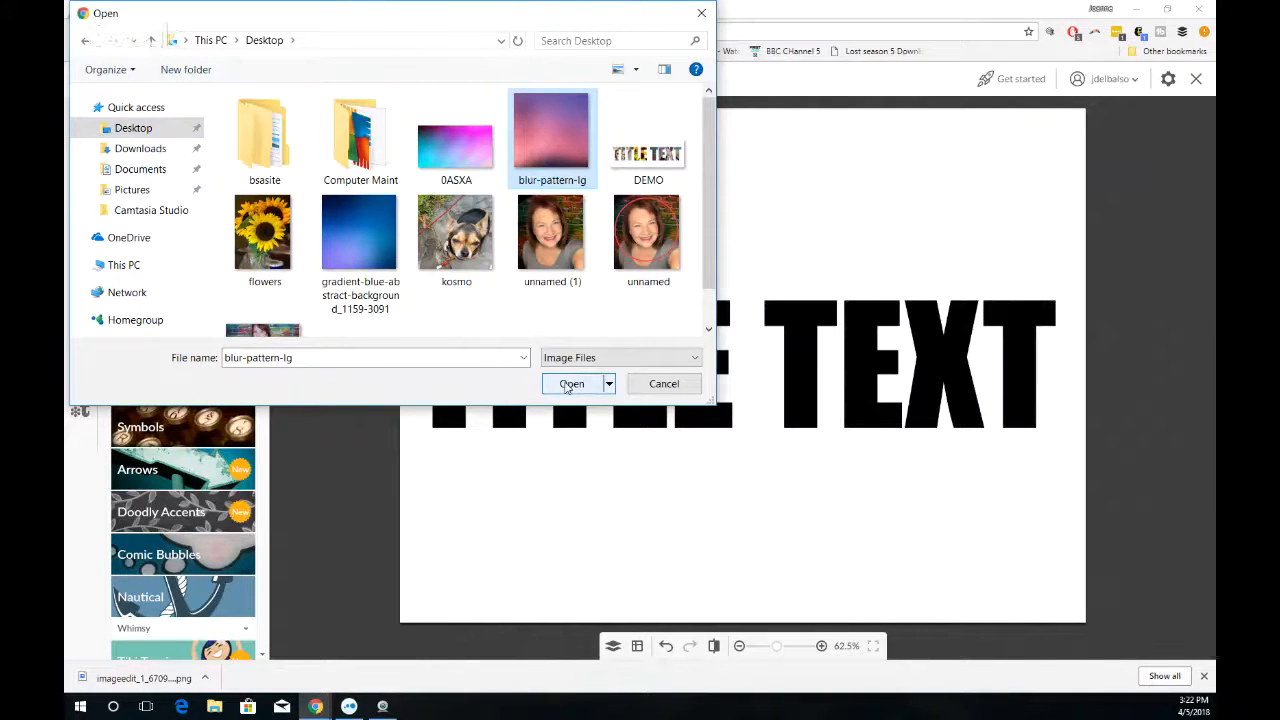
left_click_drag(574, 379, 452, 418)
left_click_drag(857, 336, 1094, 338)
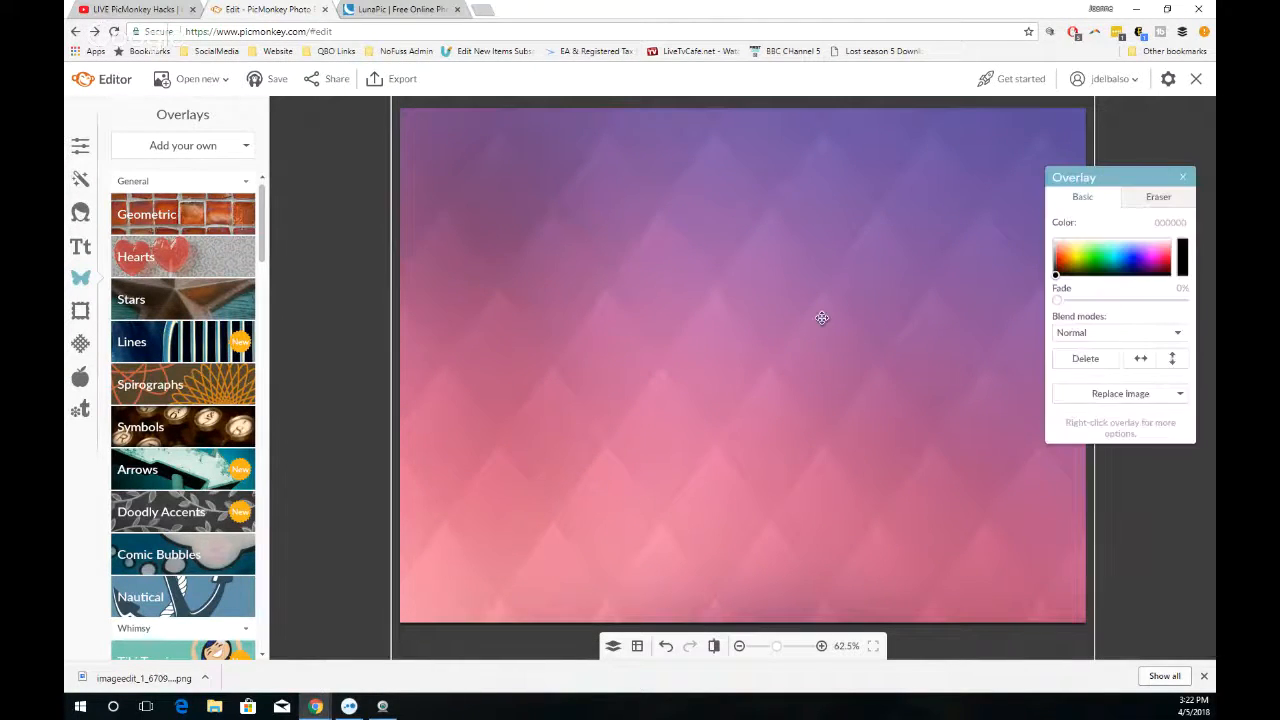
left_click_drag(820, 314, 817, 326)
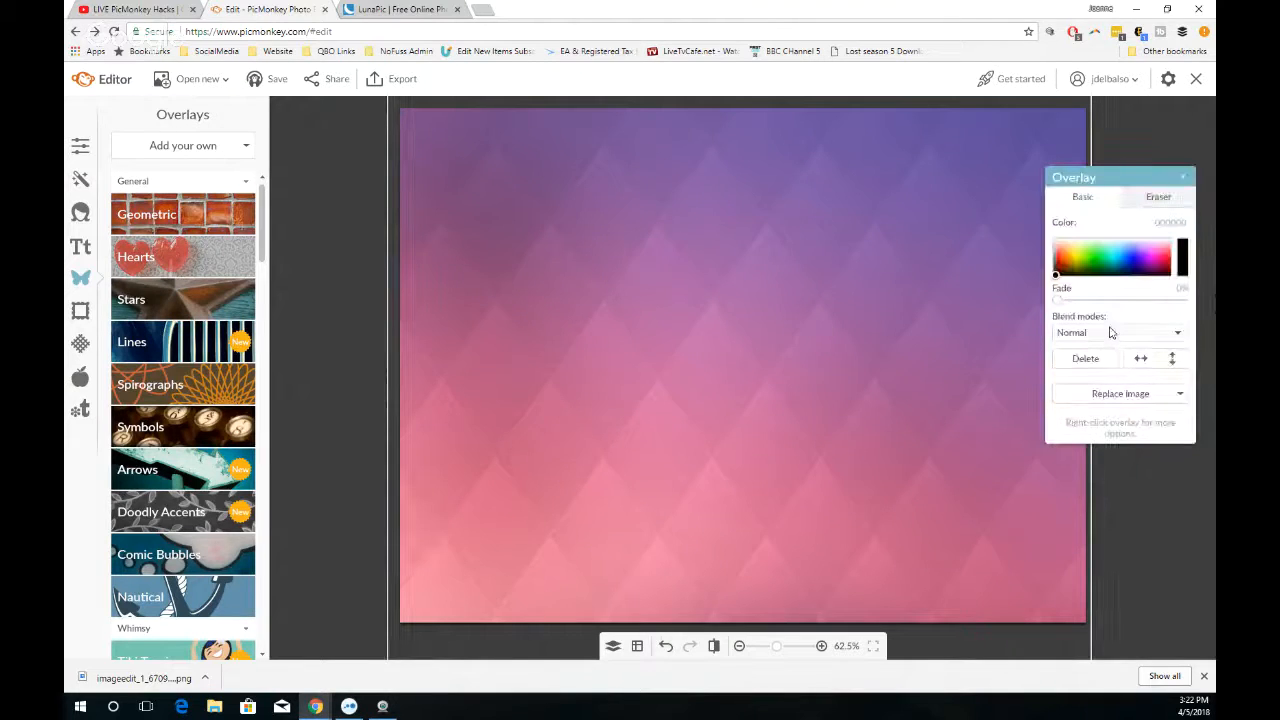
Set the pattern overlay's blend mode to Screen and shift the pattern upward behind the title letters
left_click(1110, 332)
scroll(1100, 390, "down", 2)
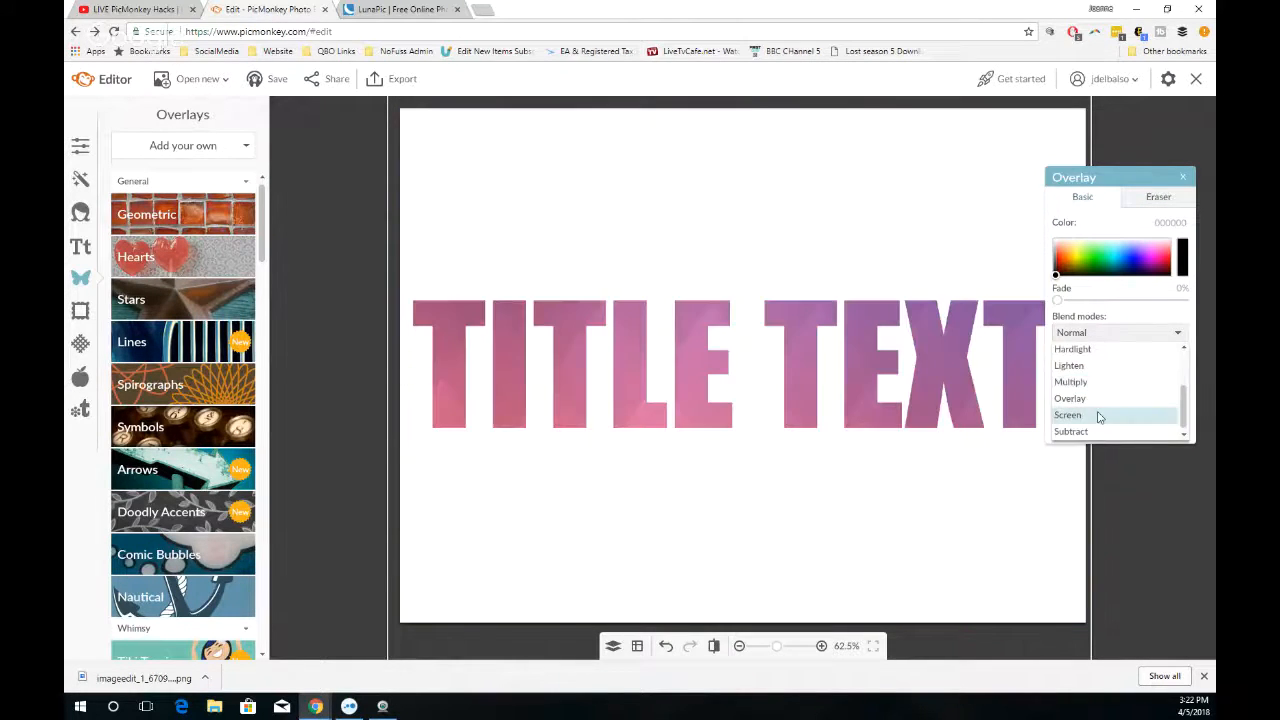
left_click(1099, 415)
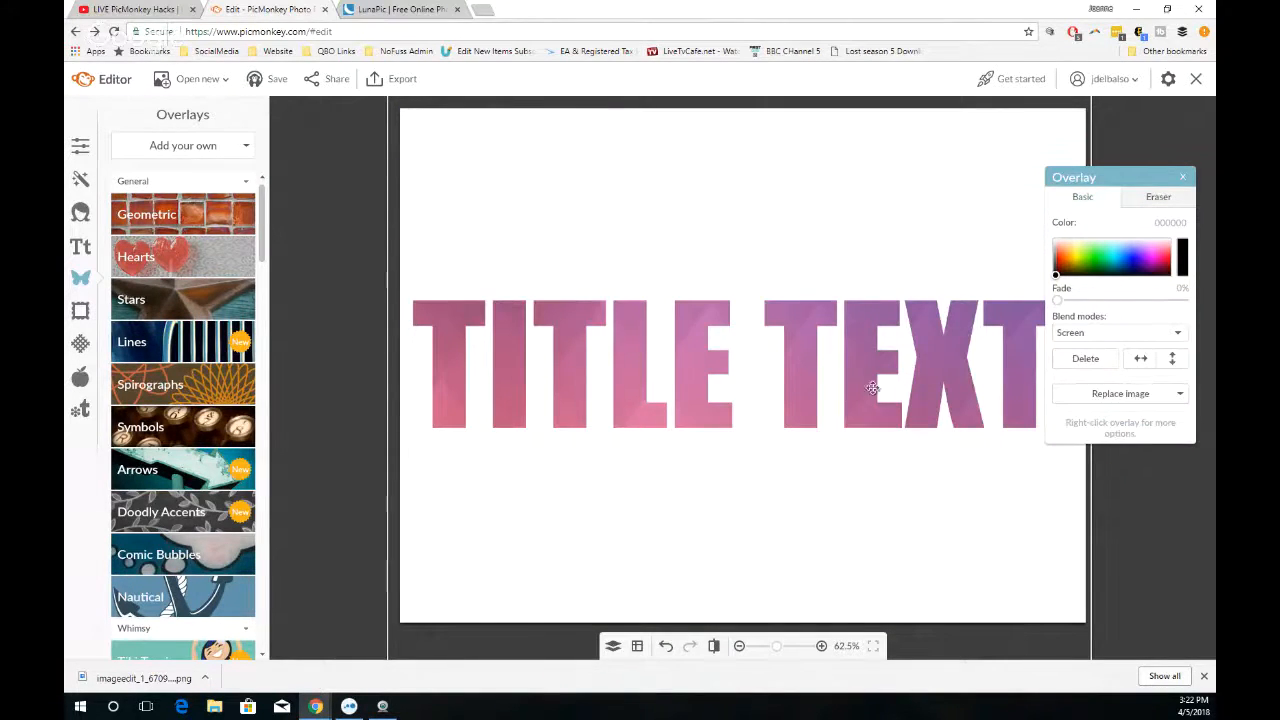
left_click_drag(869, 357, 876, 283)
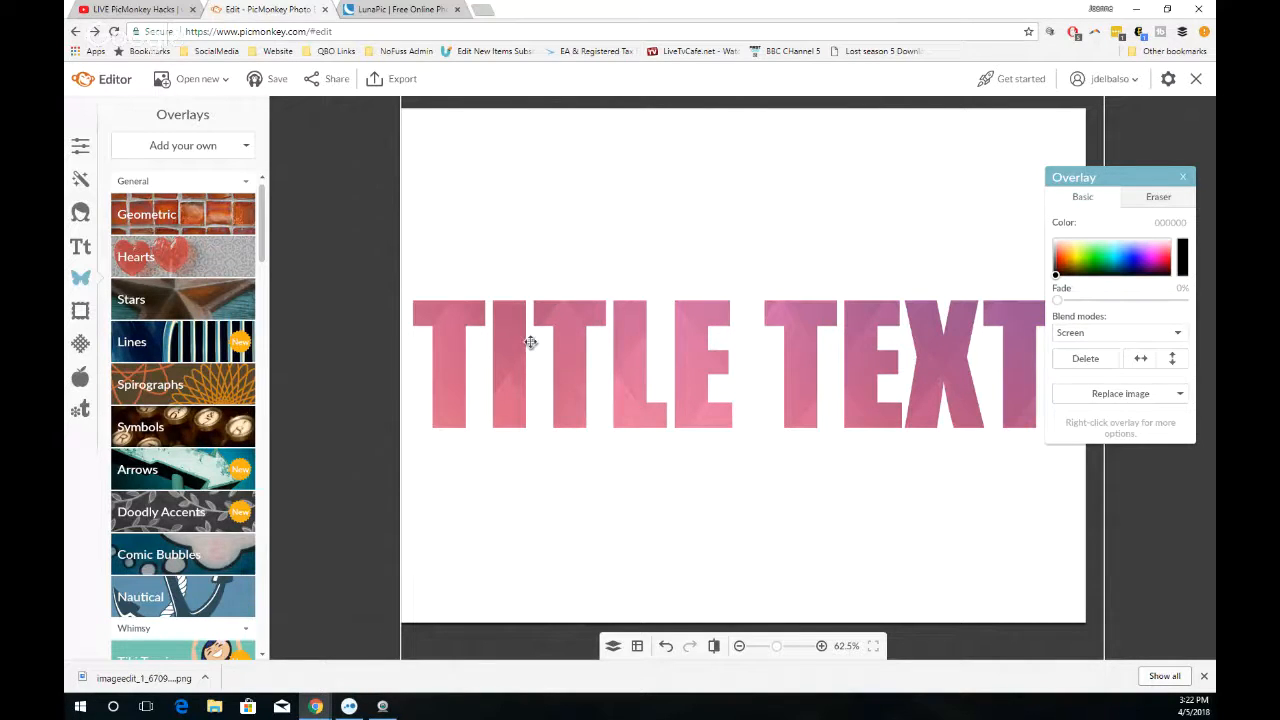
Close the Overlay palette and delete the pattern overlay from the title text
left_click(1182, 179)
left_click(996, 297)
key("Delete")
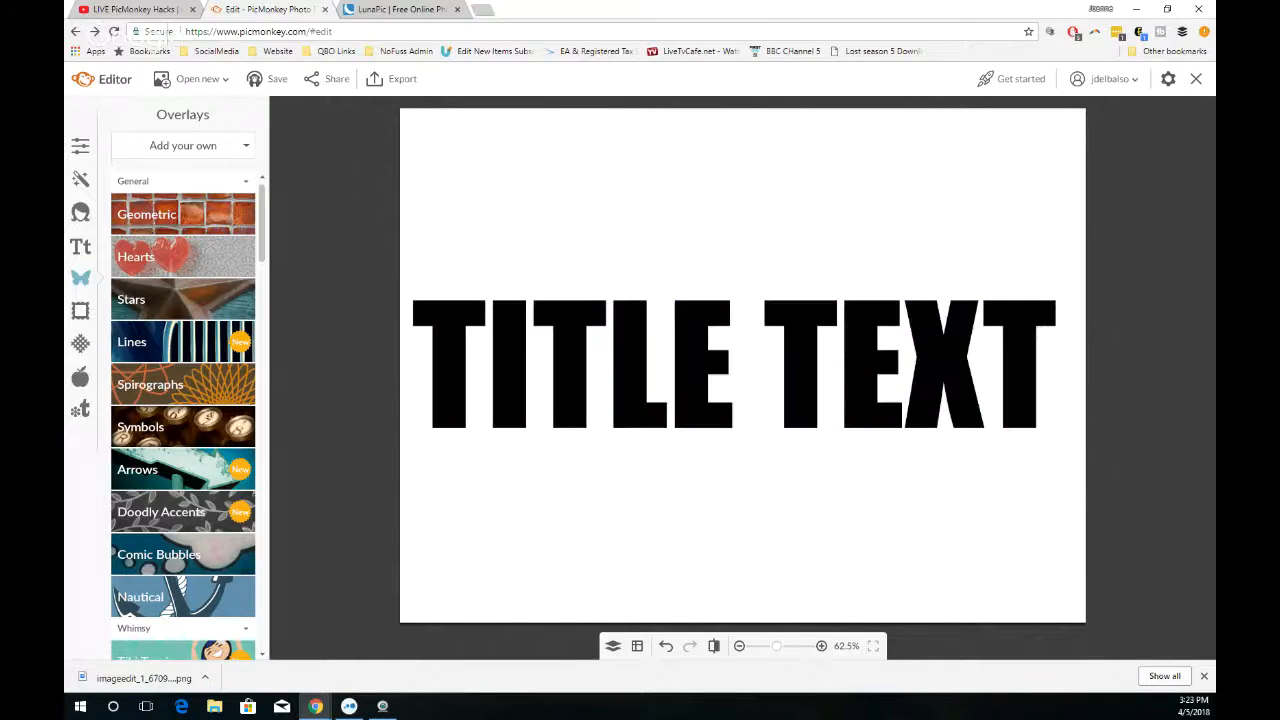
Add the 0ASXA gradient image from the Desktop as an overlay and enlarge it to cover the title at nearly full canvas width
left_click(139, 149)
left_click(150, 175)
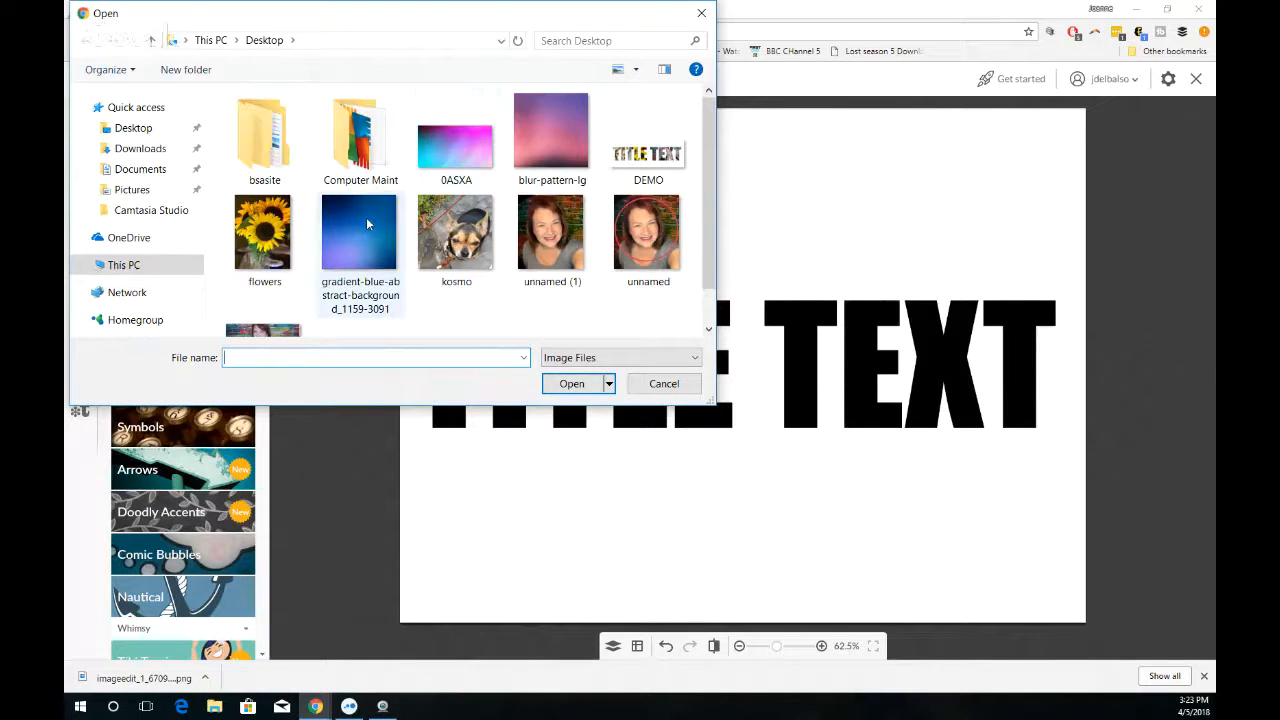
left_click(452, 150)
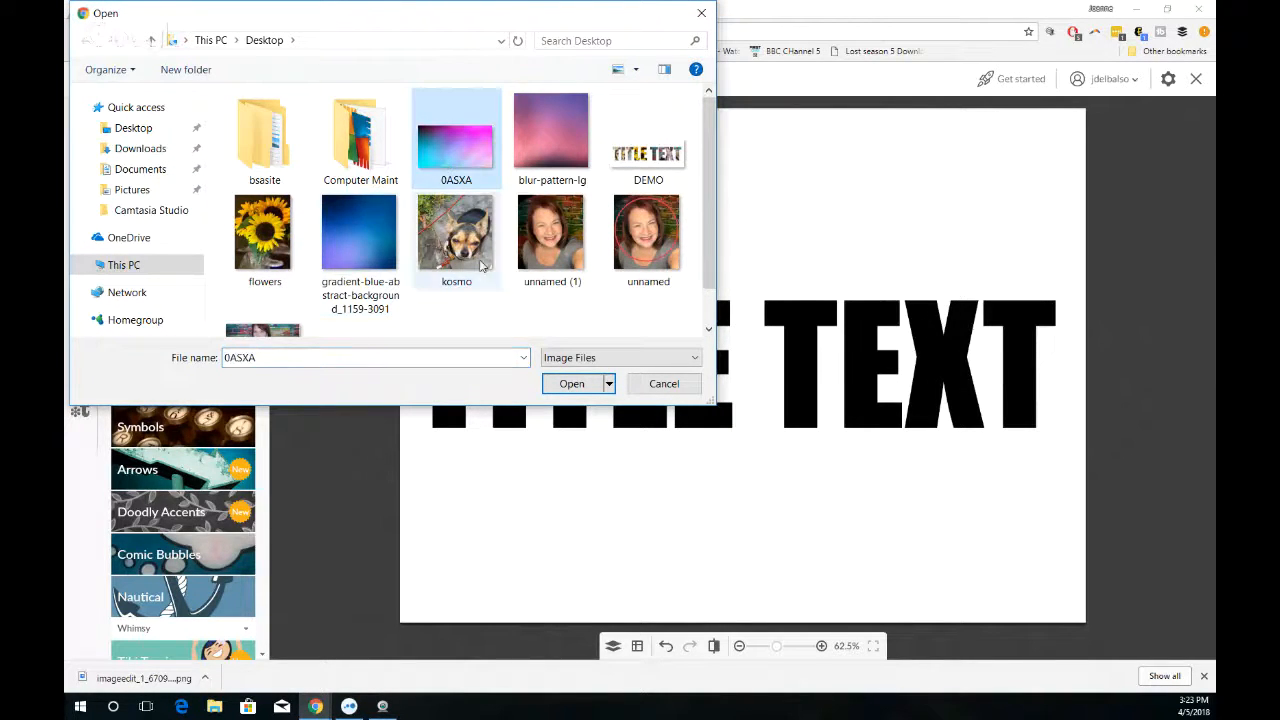
left_click(560, 385)
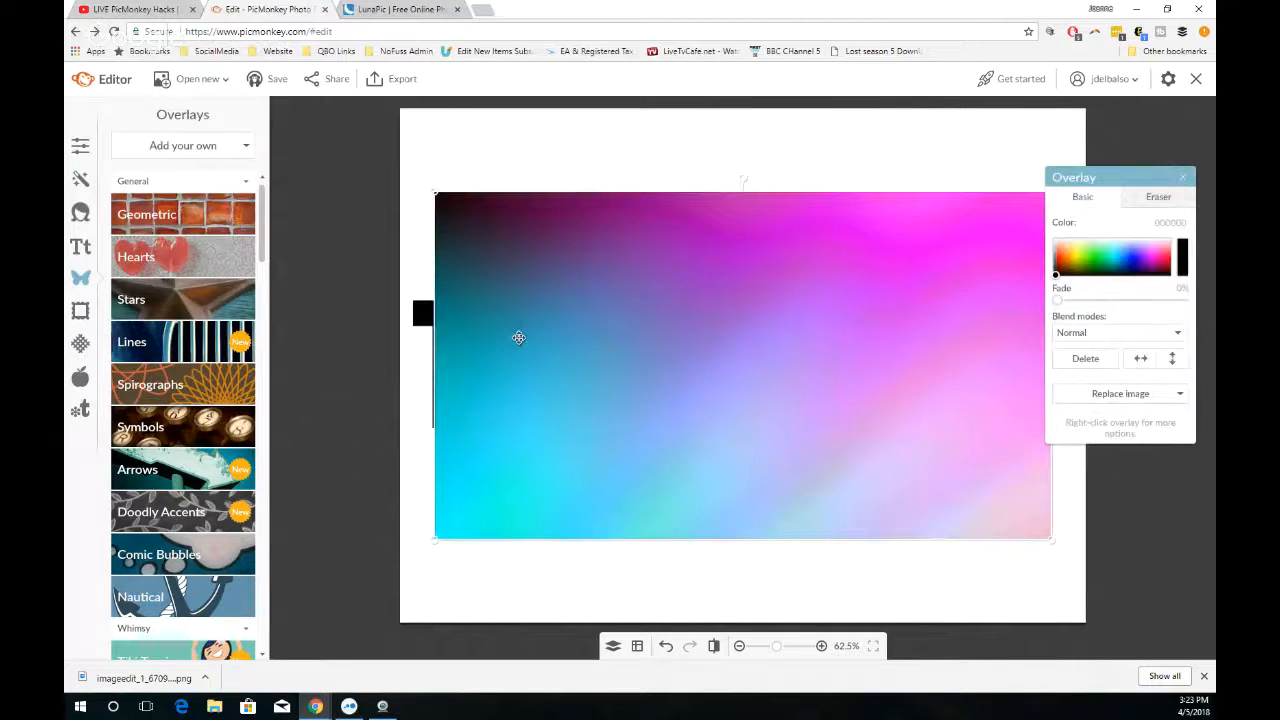
left_click_drag(427, 193, 373, 166)
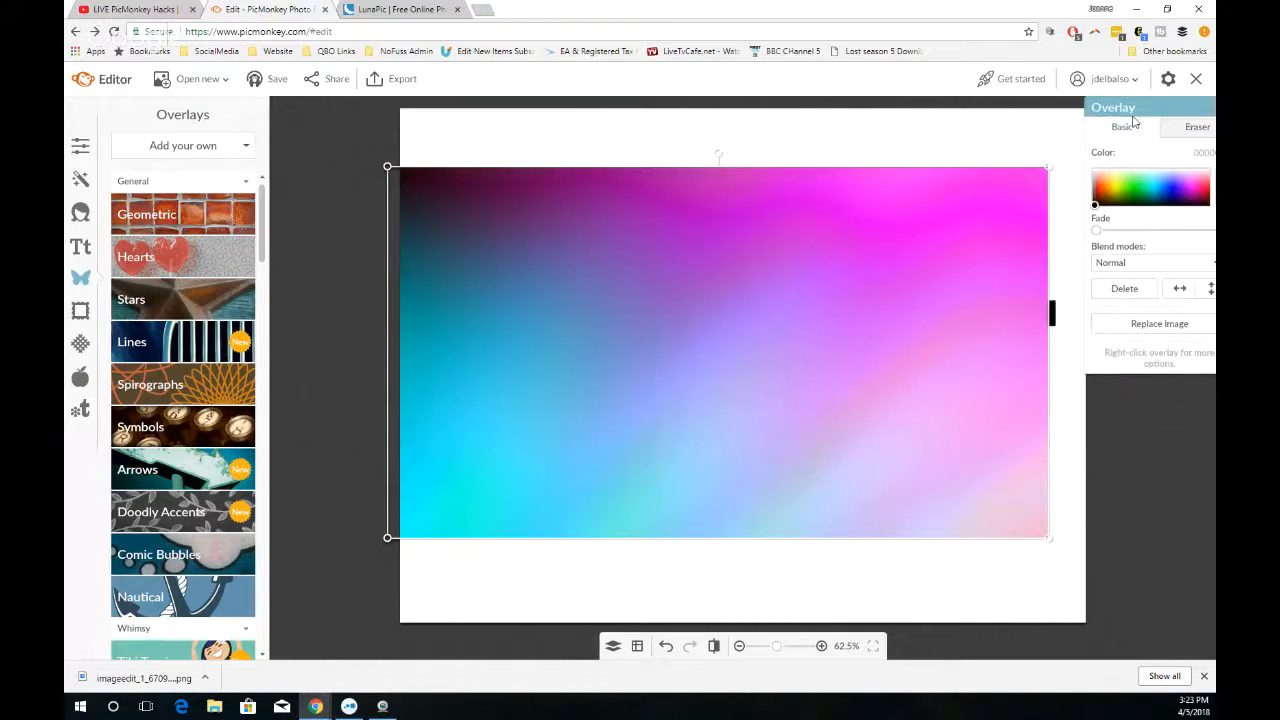
mouse_move(1046, 168)
left_mouse_down()
mouse_move(1100, 158)
mouse_move(1068, 156)
left_mouse_up()
left_click_drag(742, 247, 750, 249)
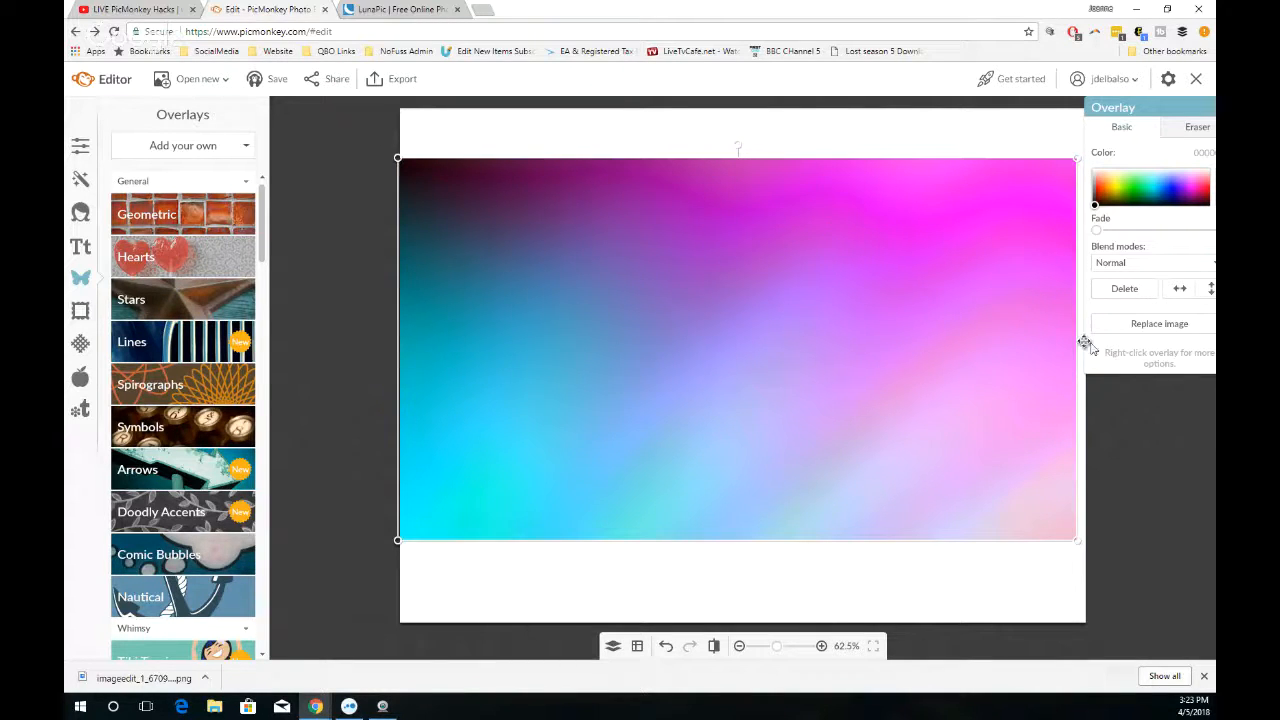
Set the gradient overlay's blend mode to Screen and move the overlay down below the title letters
left_click(1136, 264)
scroll(1100, 330, "down", 2)
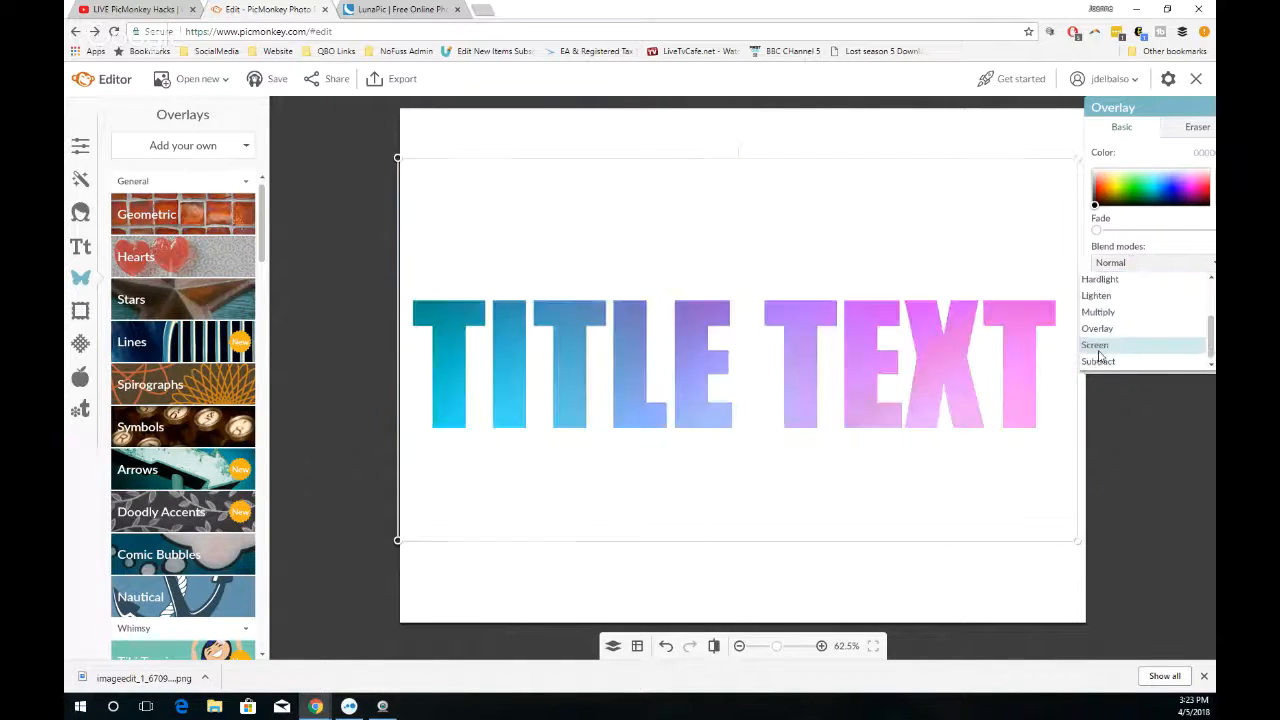
left_click(1097, 345)
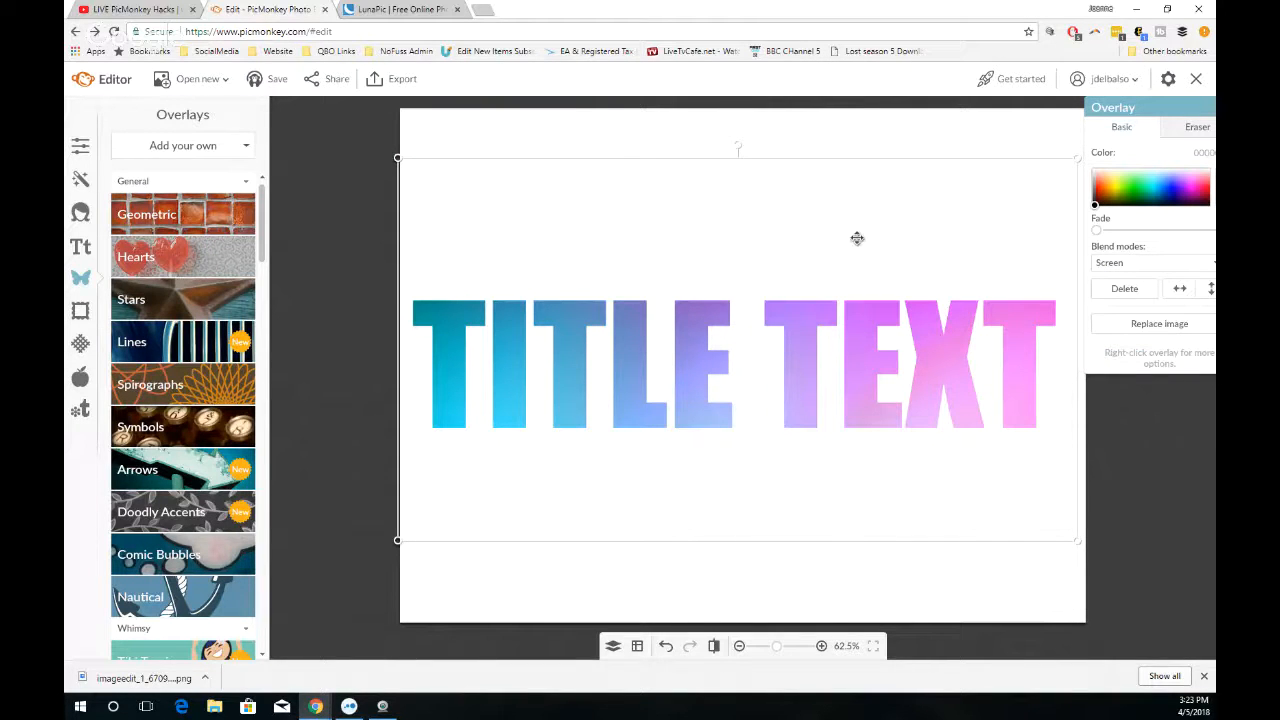
left_click_drag(857, 240, 894, 481)
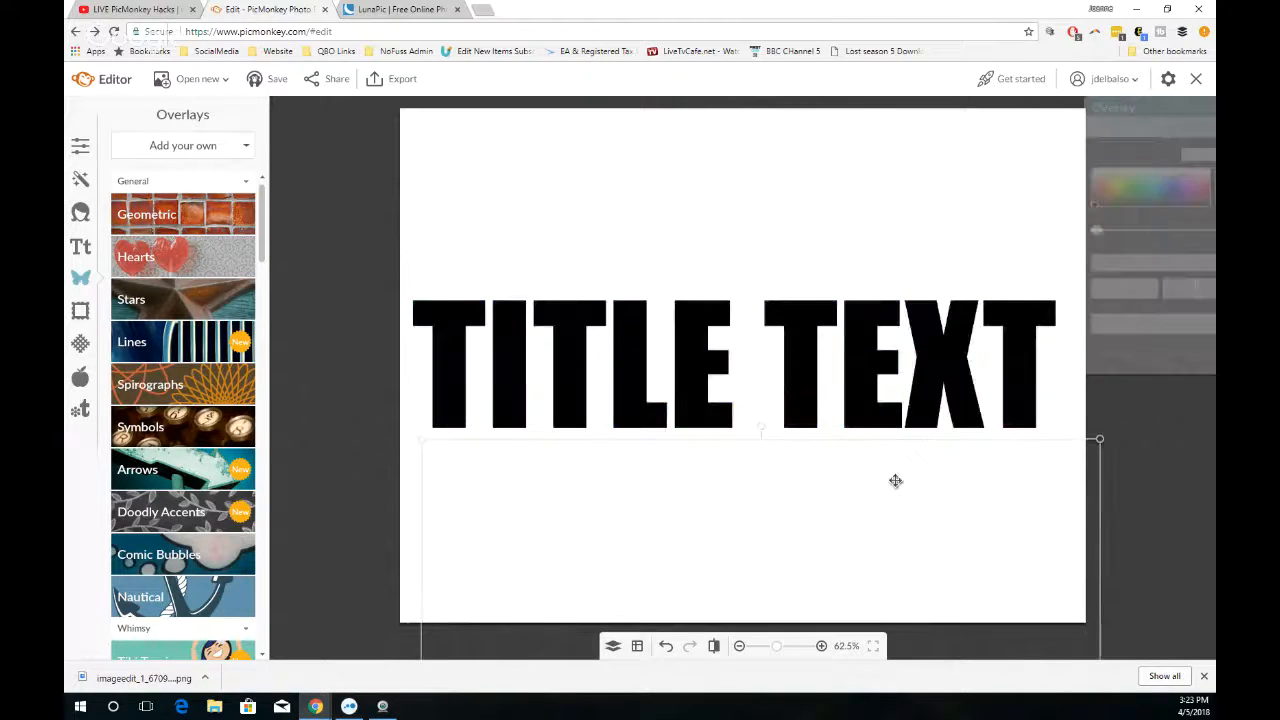
Select the title text, move its palette to the other side of the canvas, and look through its blend modes
left_click(867, 328)
left_click_drag(1125, 108, 307, 122)
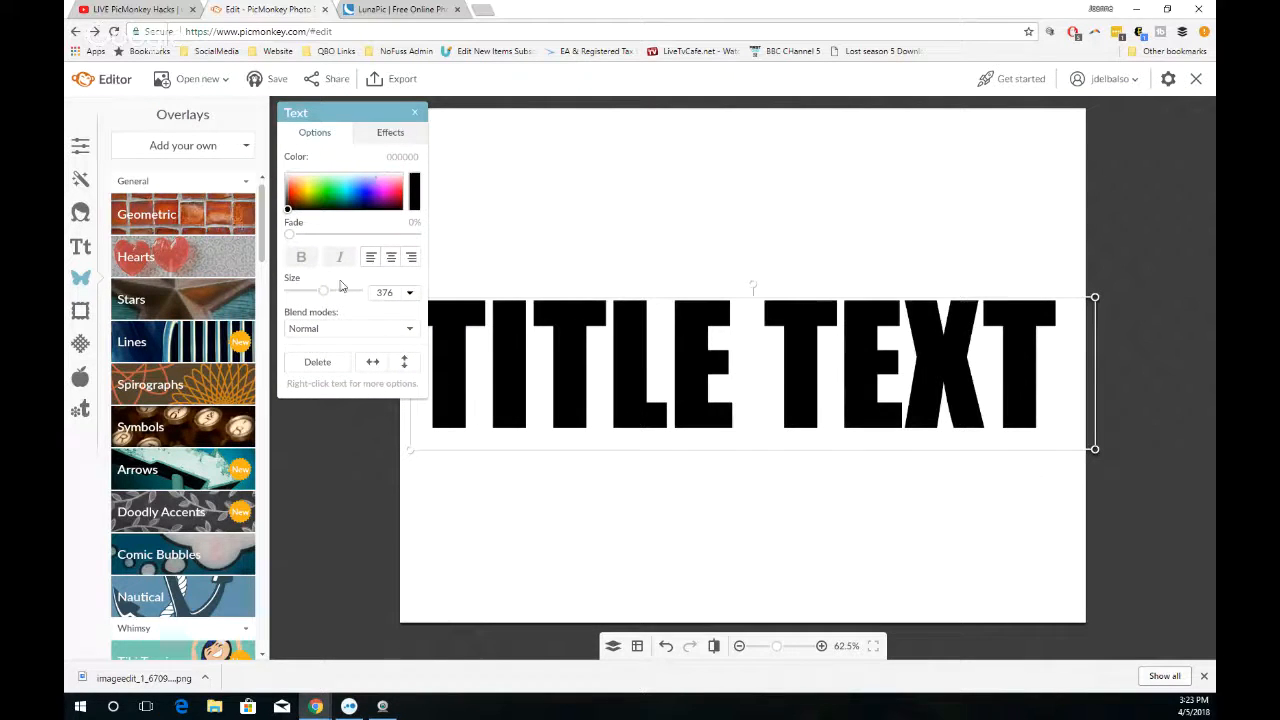
double_click(547, 399)
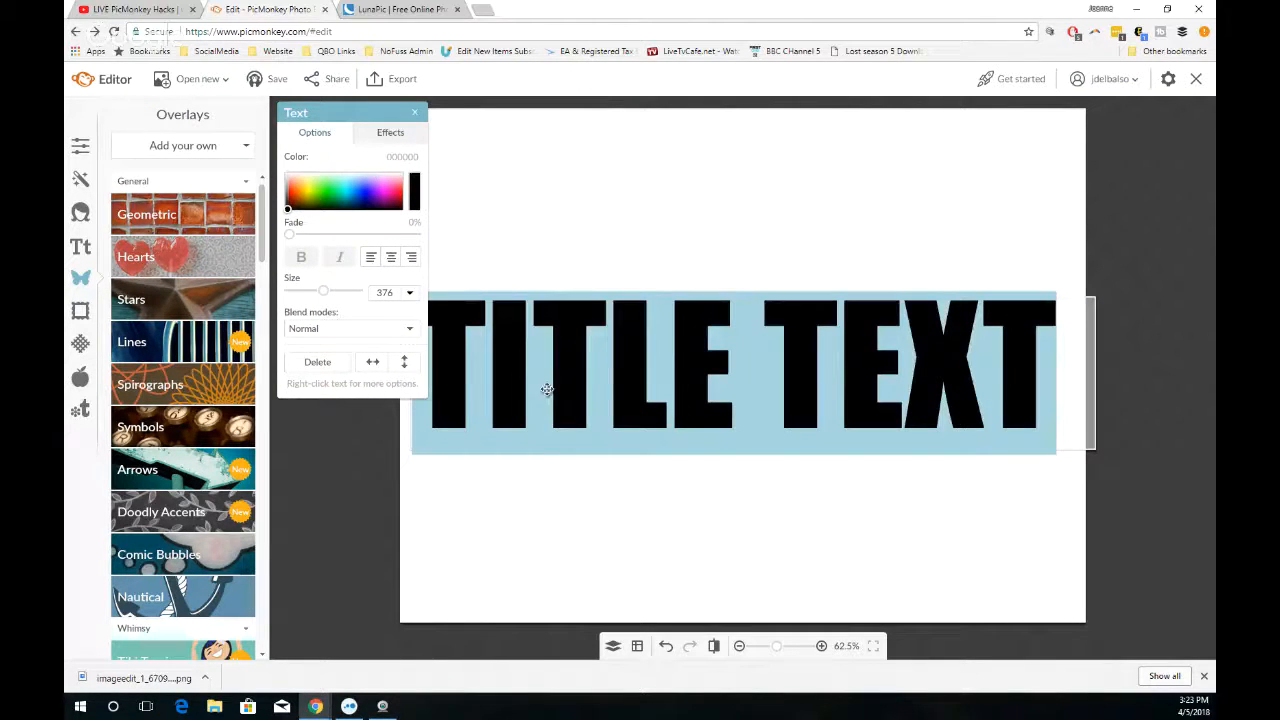
left_click(317, 334)
left_click_drag(416, 372, 410, 420)
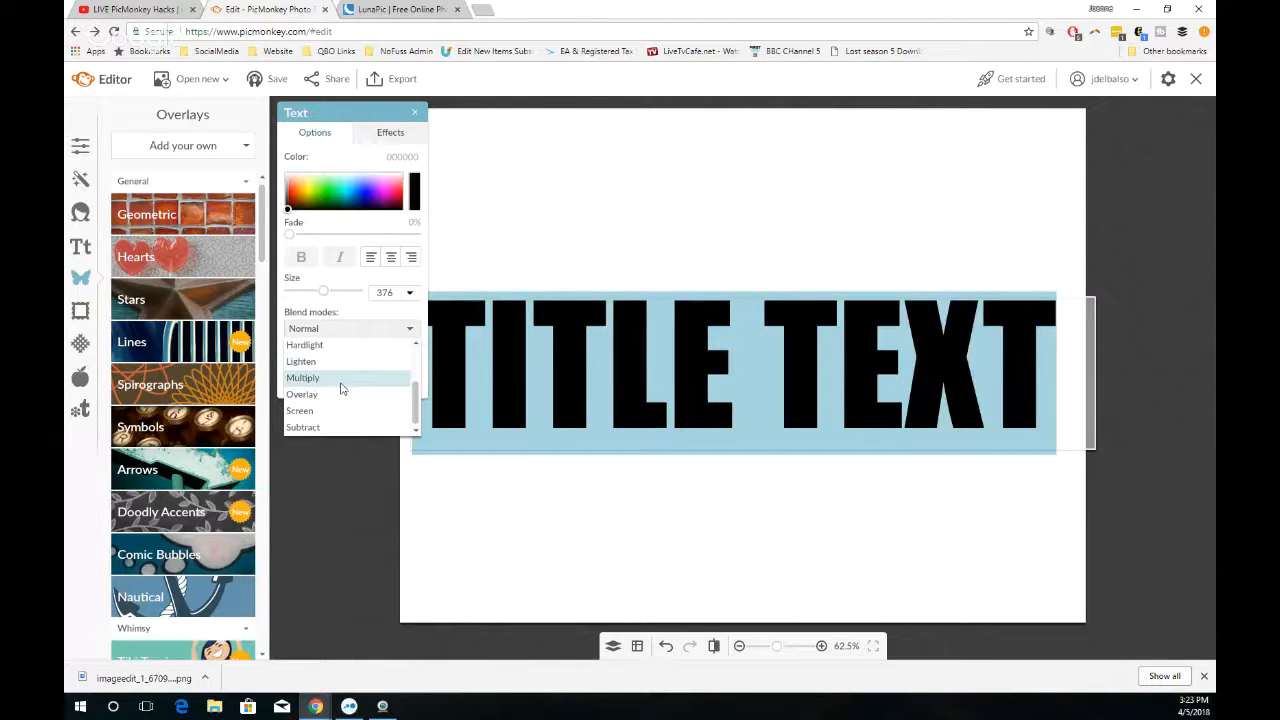
left_click(345, 303)
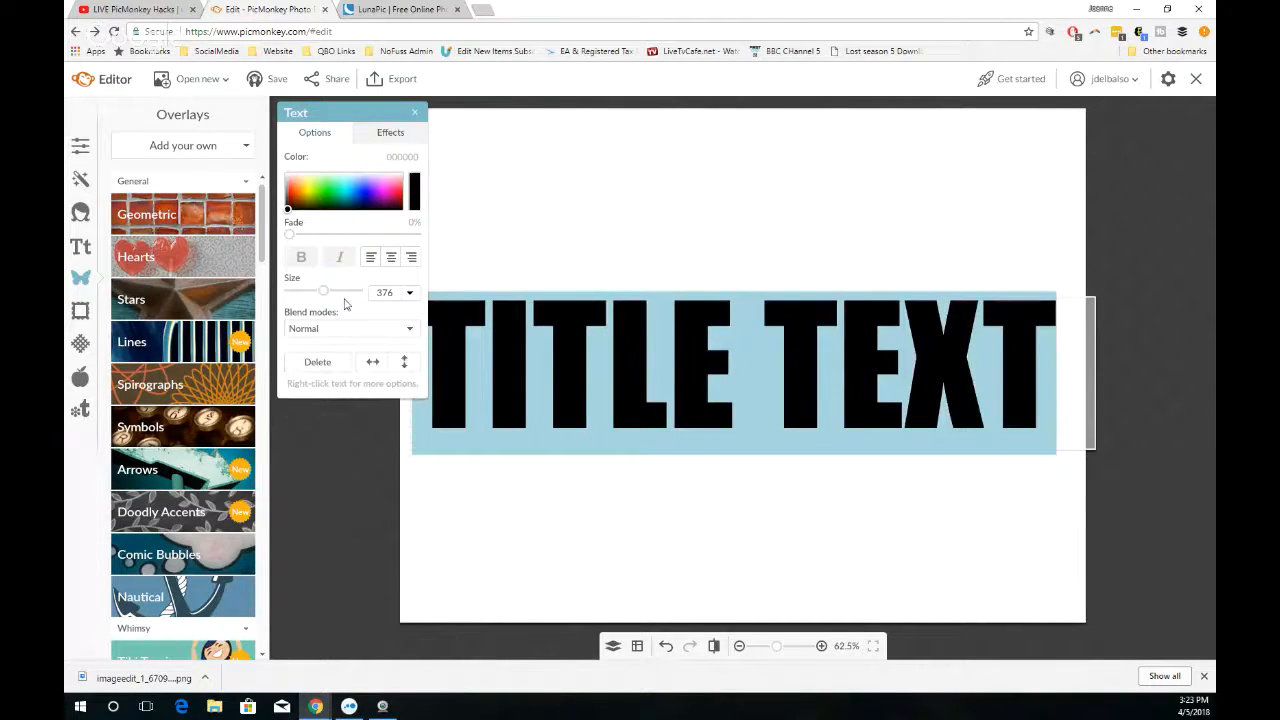
Apply a Drop Shadow effect to the title text with a light pink color and a distance of 20
left_click(380, 135)
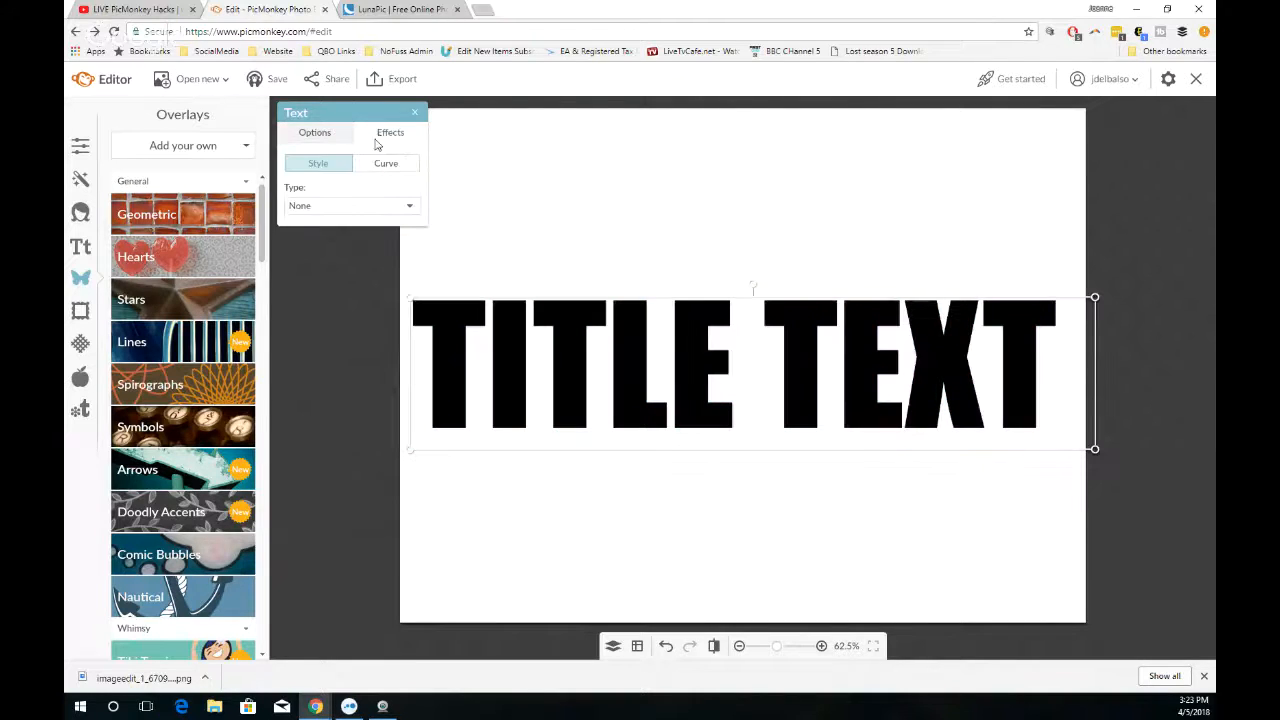
left_click(345, 207)
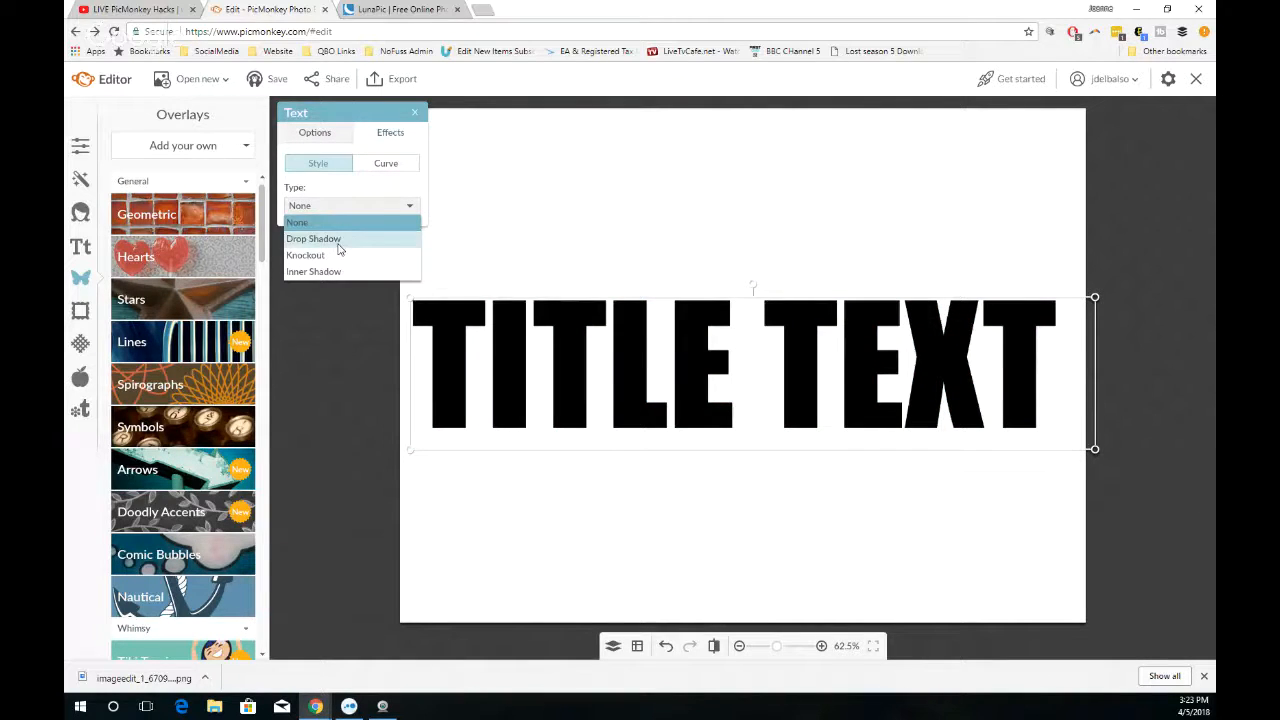
left_click(338, 239)
left_click_drag(314, 262, 390, 283)
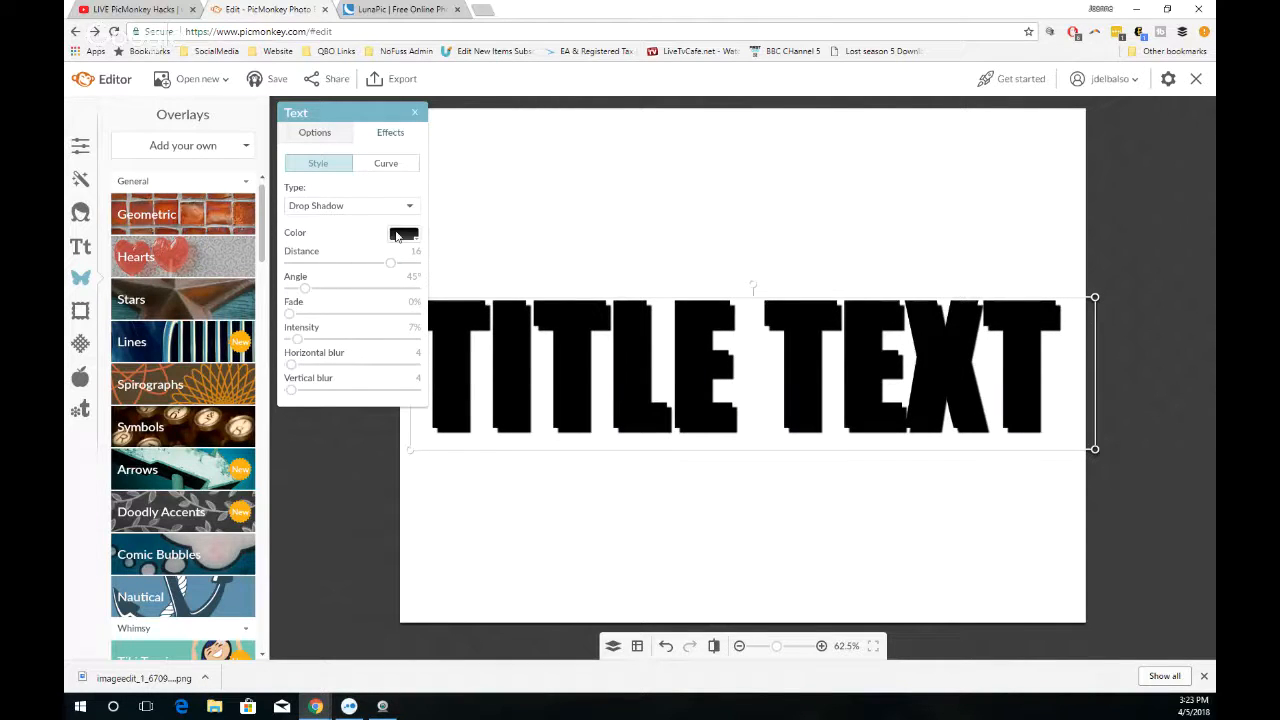
left_click(404, 235)
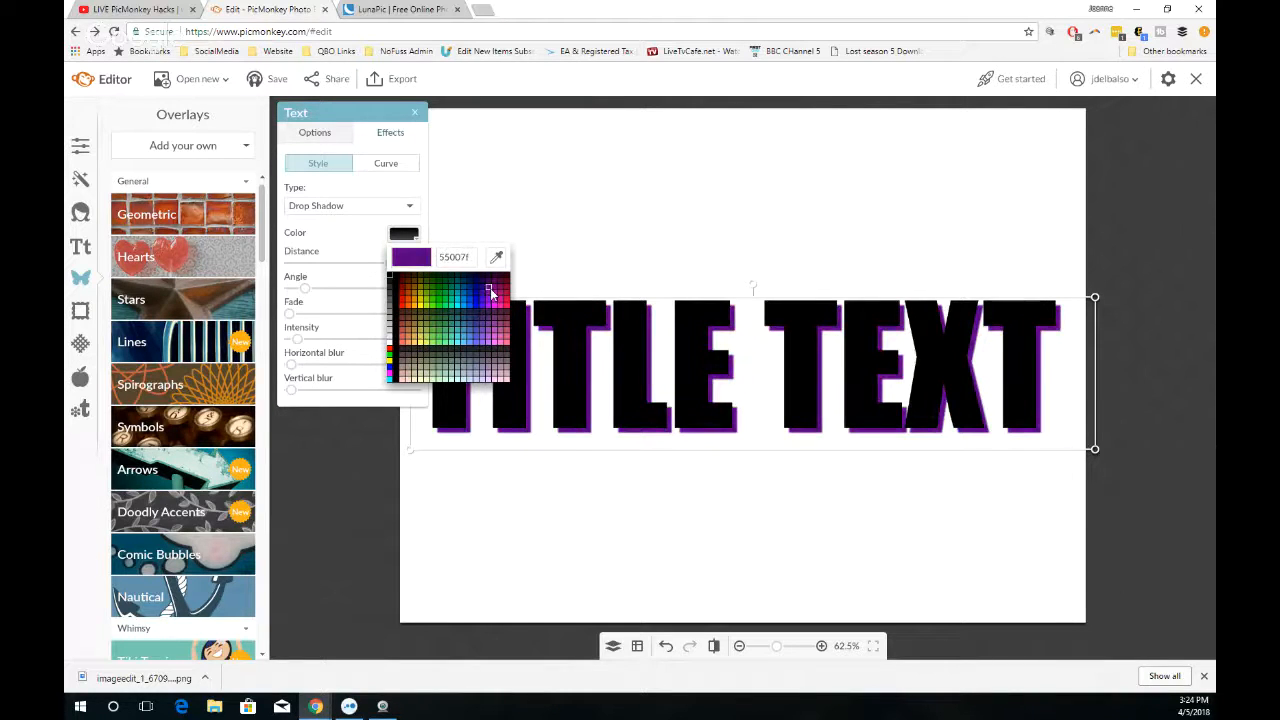
left_click(405, 383)
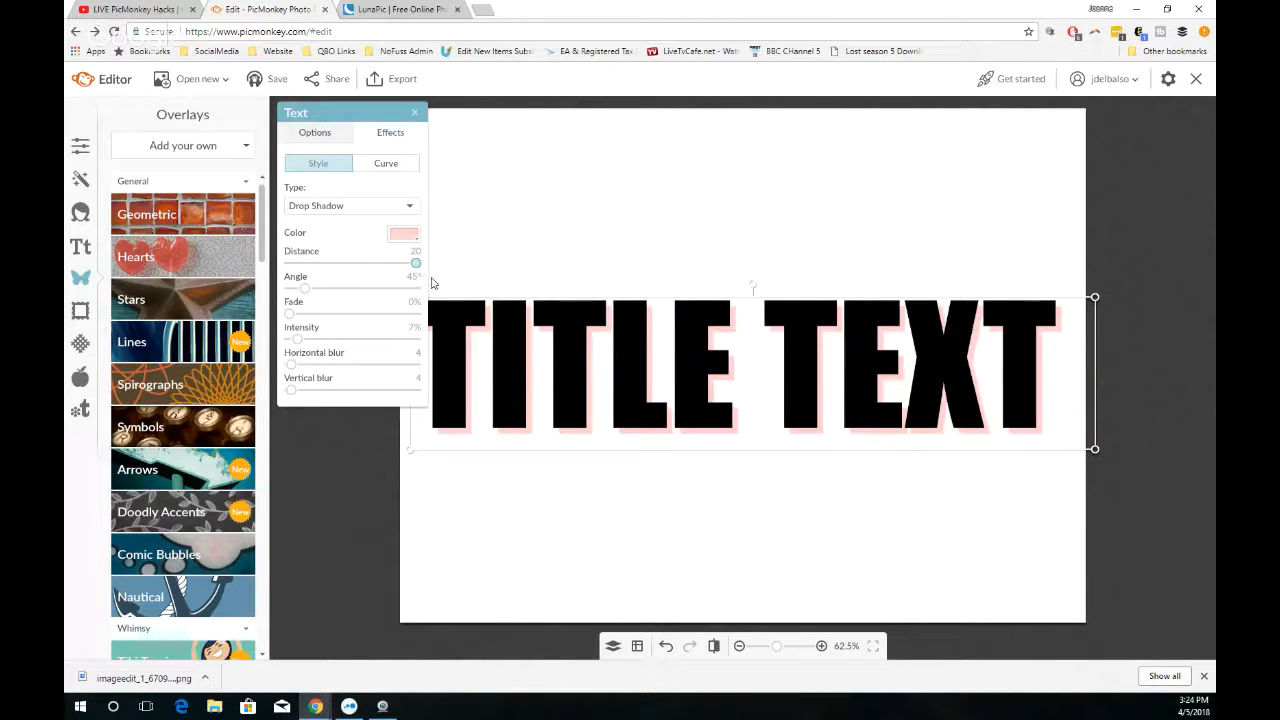
mouse_move(305, 289)
left_mouse_down()
mouse_move(343, 292)
mouse_move(283, 287)
mouse_move(331, 291)
mouse_move(305, 286)
left_mouse_up()
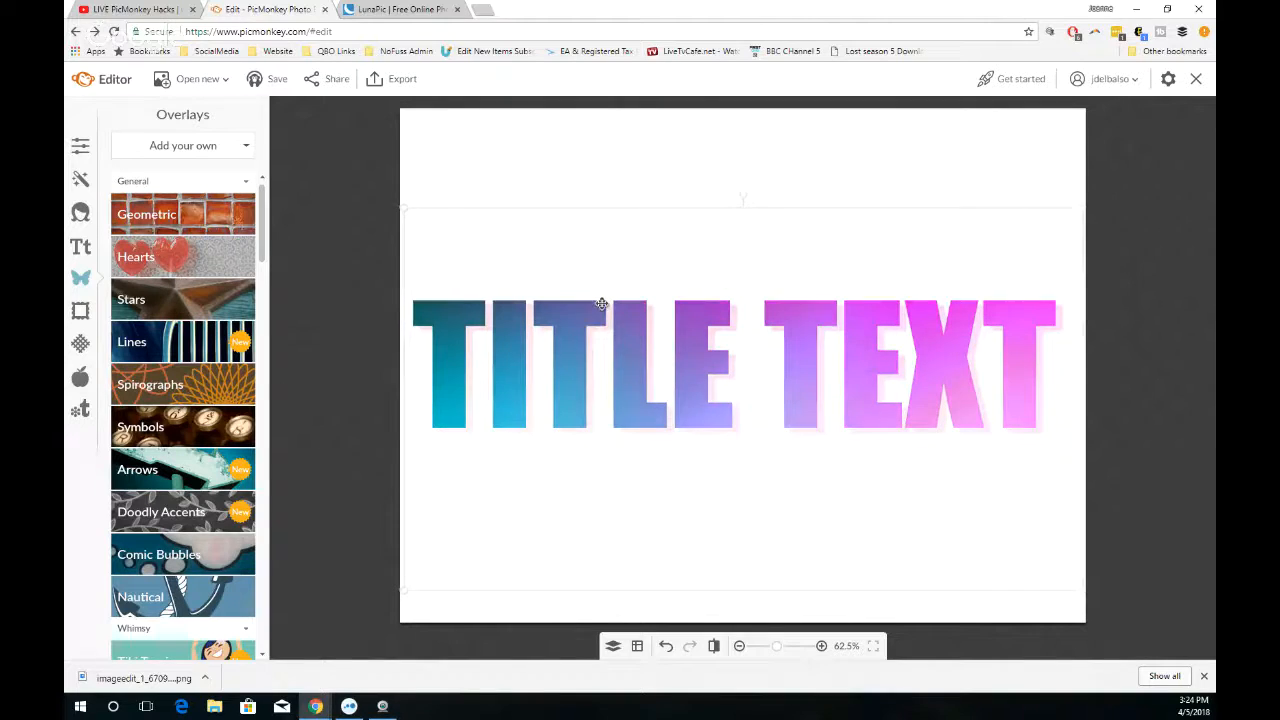
Reposition the gradient overlay over the shadowed title so its colors fill all the letters, and deselect it
left_click(601, 303)
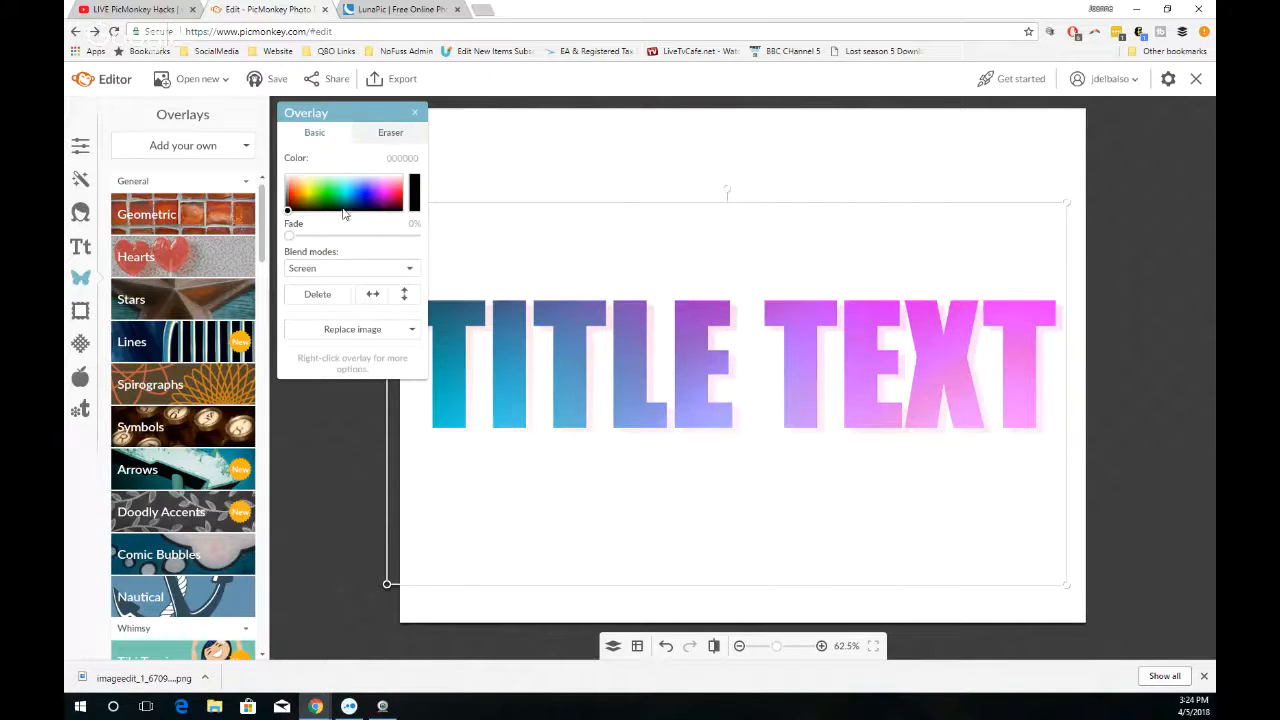
left_click_drag(597, 264, 624, 290)
left_click(486, 156)
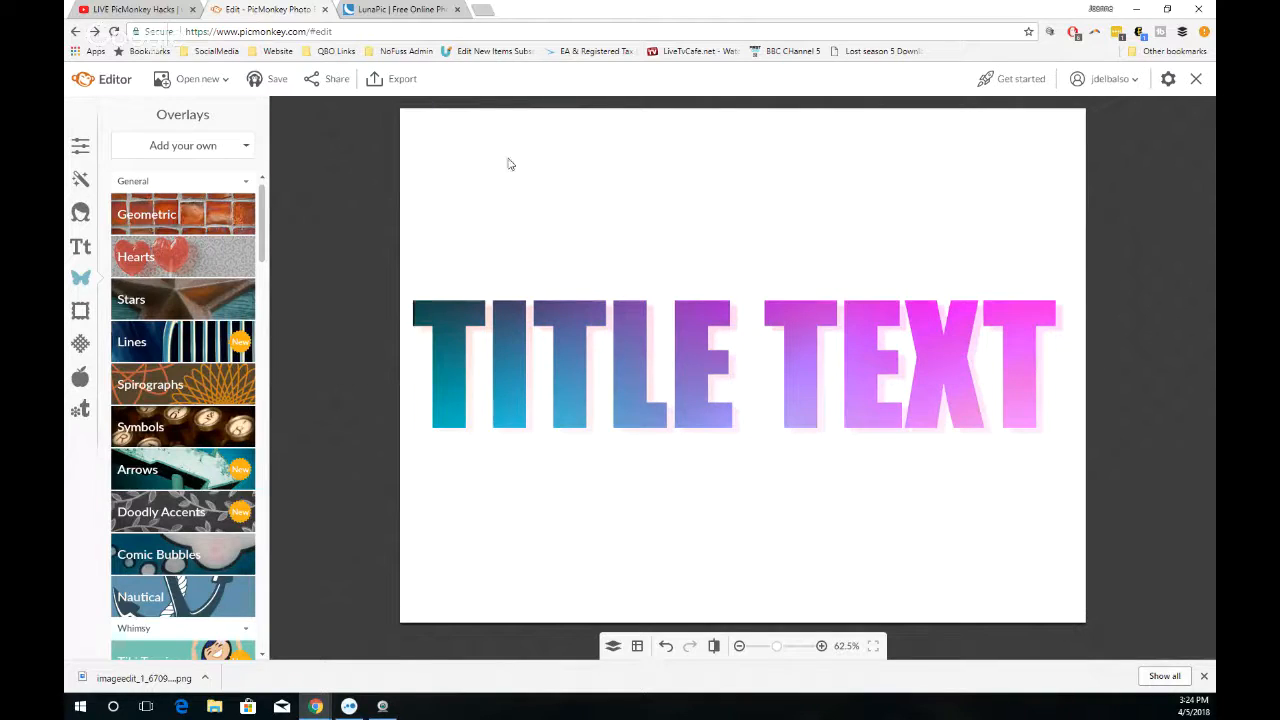
left_click(81, 147)
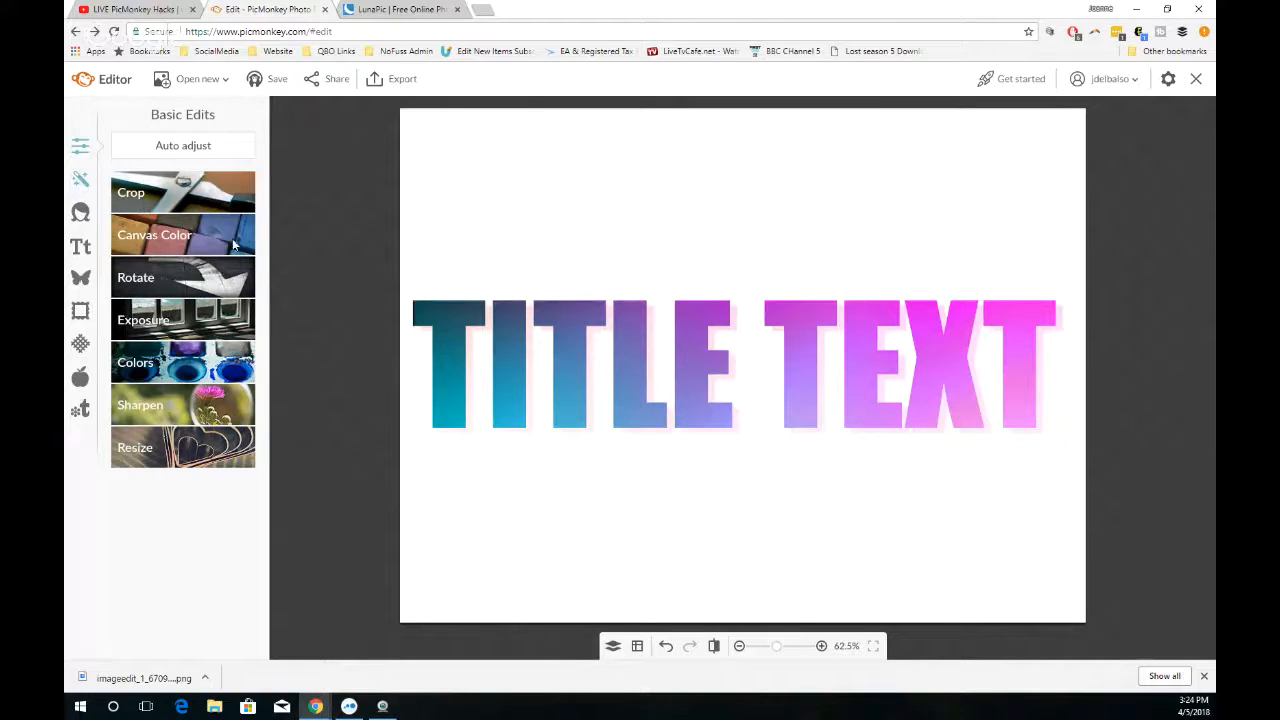
left_click(80, 181)
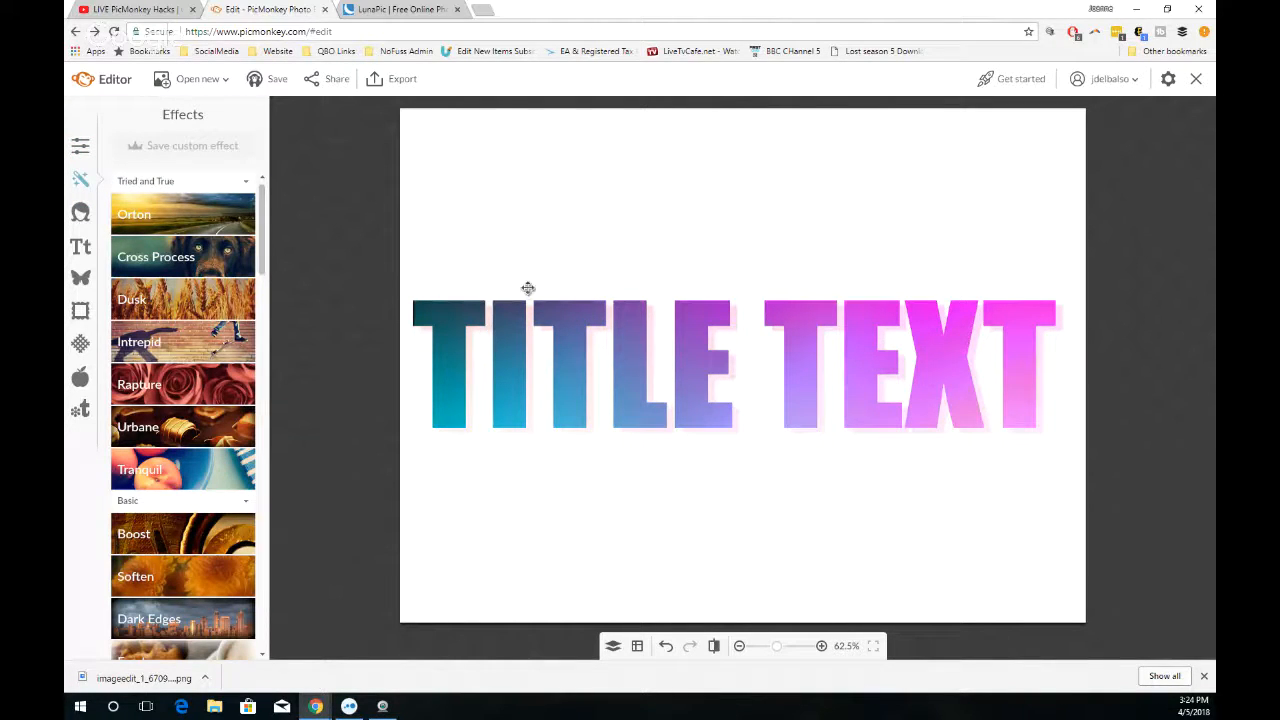
left_click(377, 12)
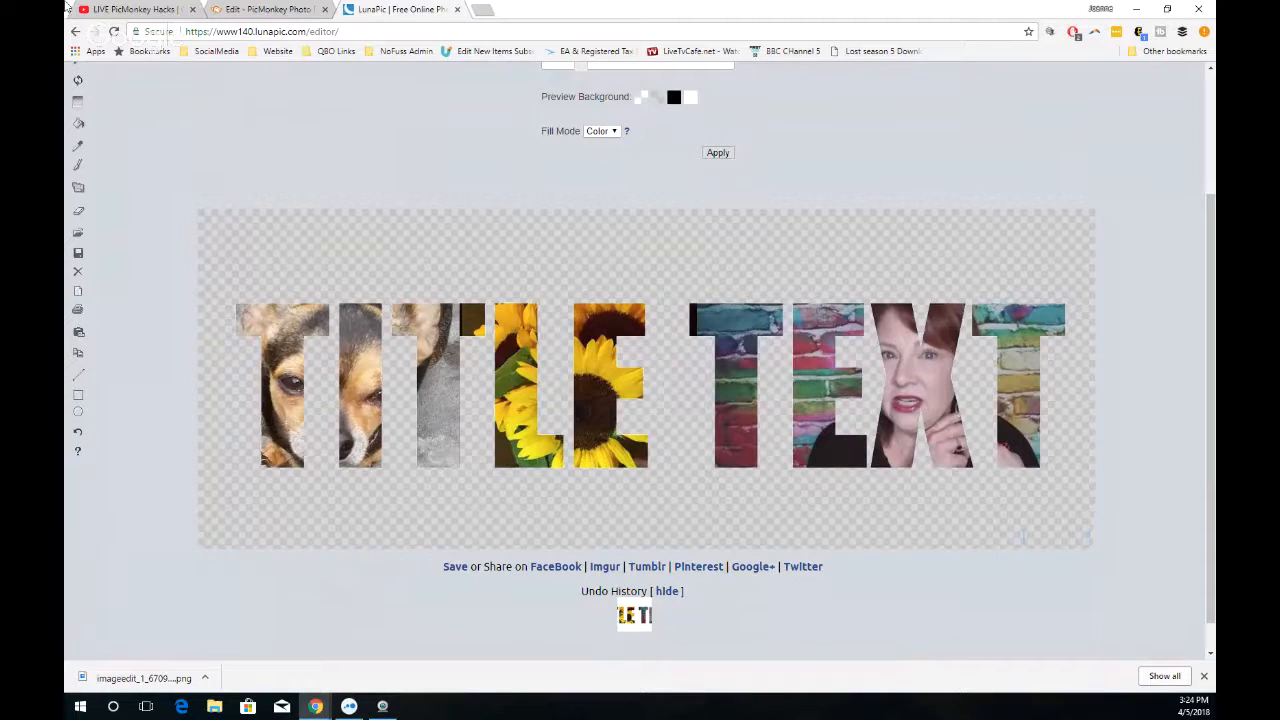
left_click(278, 10)
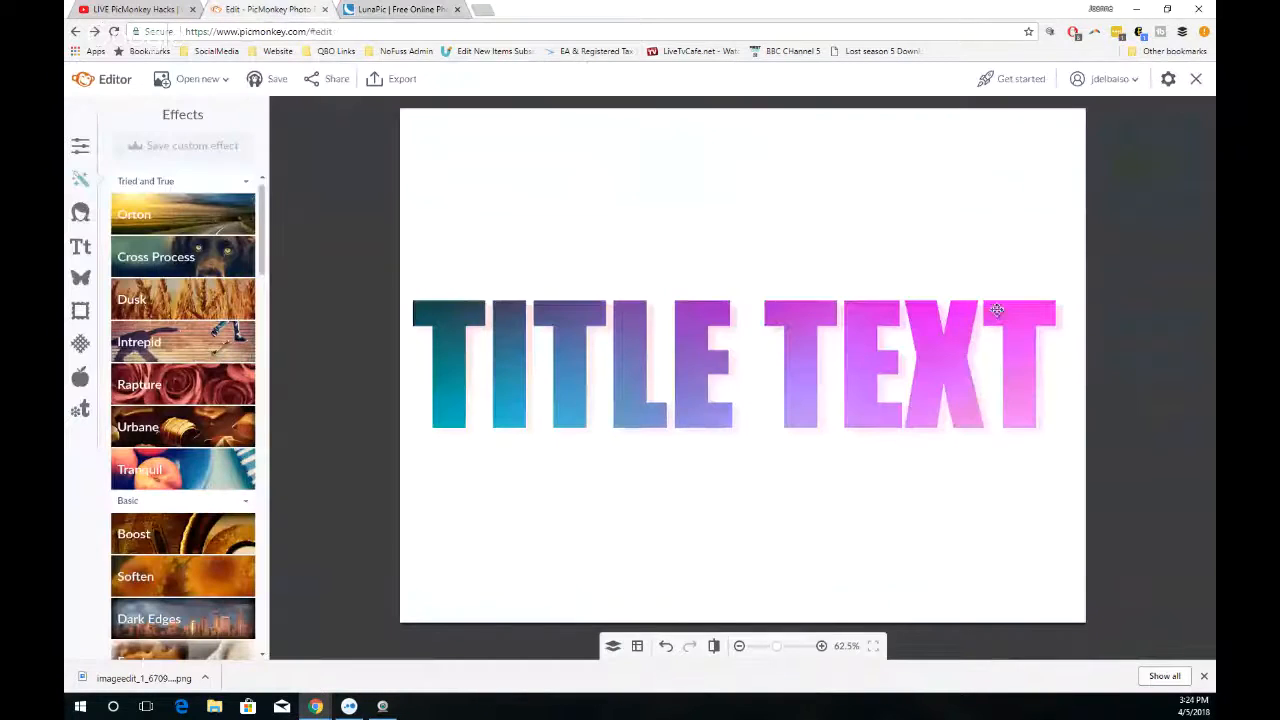